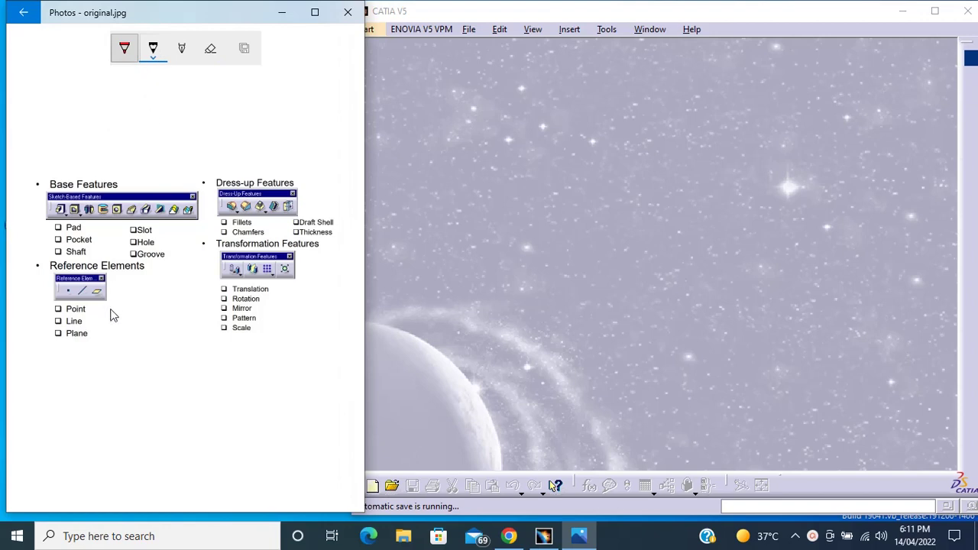
{"action": "left_click", "coordinate": [124, 53]}
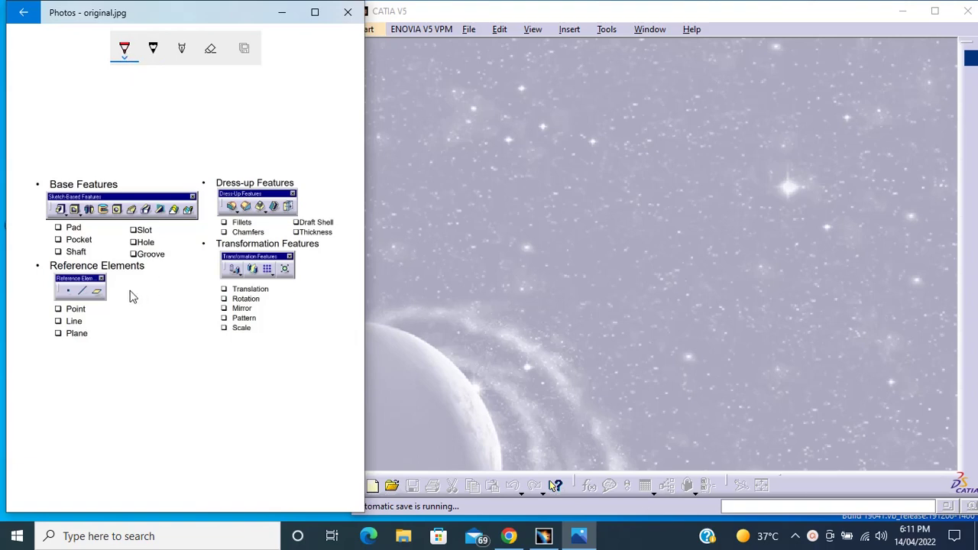
{"action": "mouse_move", "coordinate": [99, 307]}
{"action": "left_mouse_down"}
{"action": "mouse_move", "coordinate": [51, 303]}
{"action": "mouse_move", "coordinate": [41, 339]}
{"action": "left_mouse_up"}
{"action": "left_click_drag", "start_coordinate": [108, 339], "coordinate": [101, 304]}
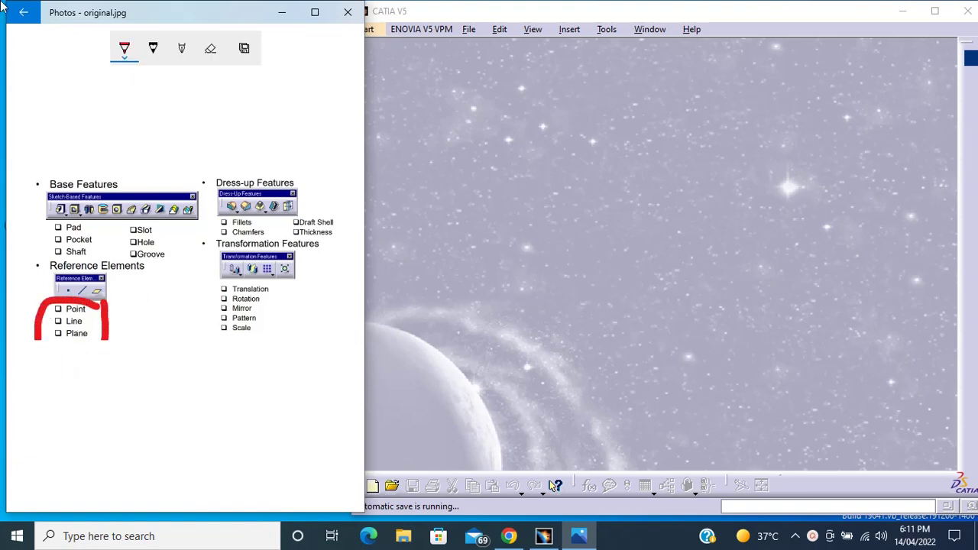
{"action": "left_click", "coordinate": [210, 48]}
{"action": "left_click_drag", "start_coordinate": [129, 310], "coordinate": [146, 315]}
Underline the "Reference Elements" heading with the pencil and mark the Point, Line and Plane entries below it.
{"action": "left_click", "coordinate": [153, 48]}
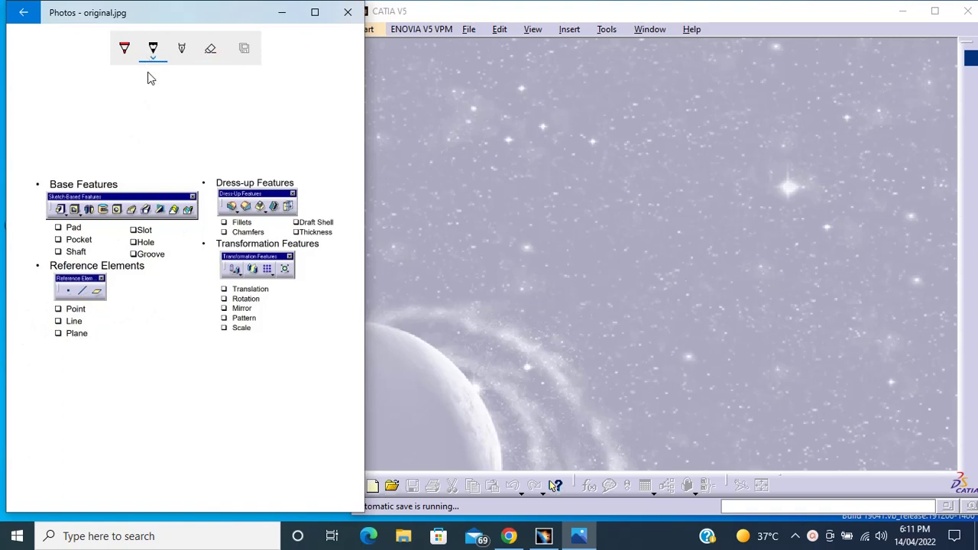
{"action": "left_click_drag", "start_coordinate": [139, 273], "coordinate": [51, 277]}
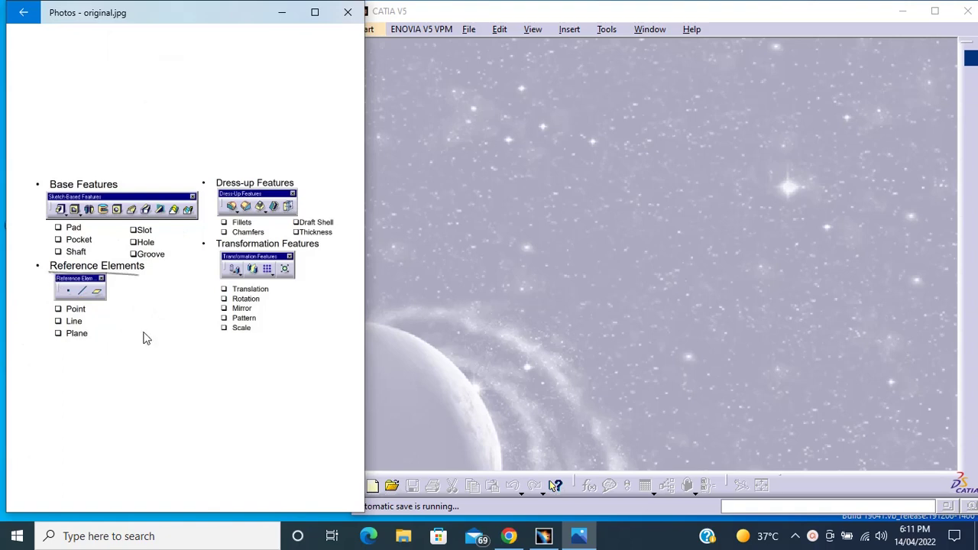
{"action": "mouse_move", "coordinate": [120, 305]}
{"action": "left_mouse_down"}
{"action": "mouse_move", "coordinate": [90, 311]}
{"action": "mouse_move", "coordinate": [94, 336]}
{"action": "left_mouse_up"}
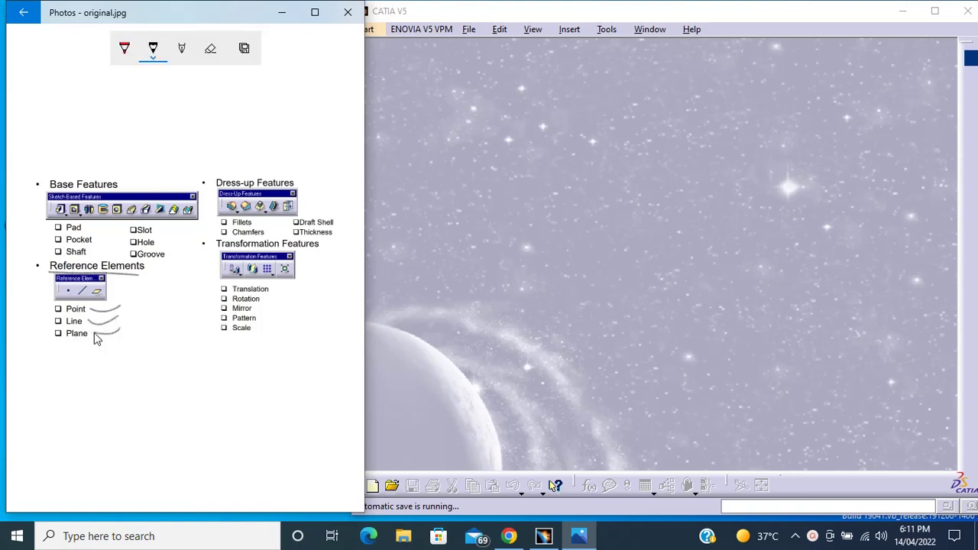
Switch to CATIA V5, create a new Part Design part named Part1 with hybrid design enabled, and maximize the window.
{"action": "left_click", "coordinate": [416, 6]}
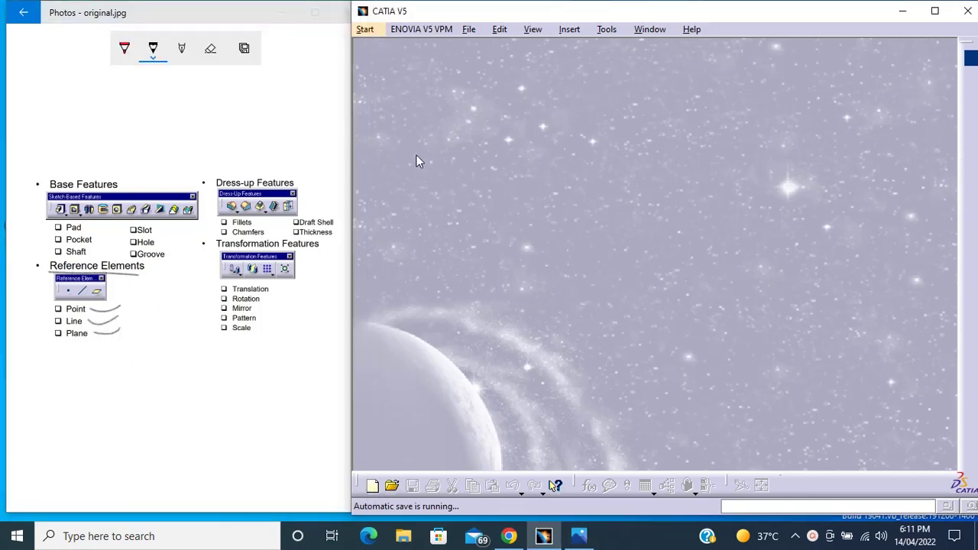
{"action": "left_click", "coordinate": [365, 29]}
{"action": "mouse_move", "coordinate": [427, 63]}
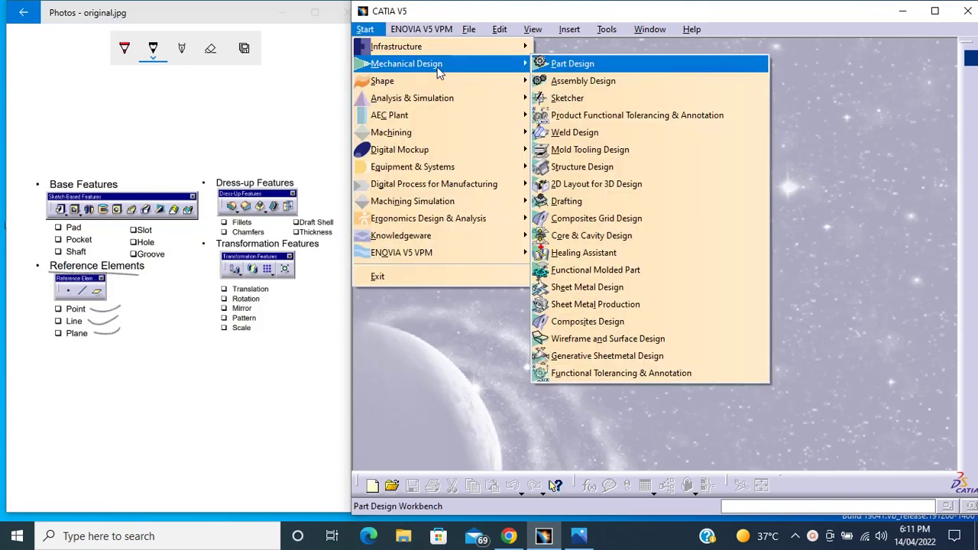
{"action": "left_click", "coordinate": [594, 65]}
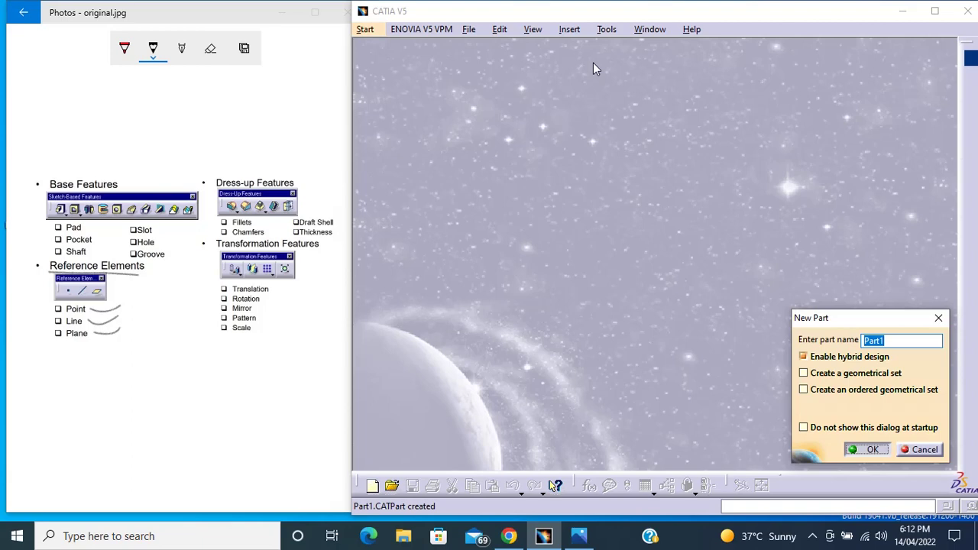
{"action": "left_click", "coordinate": [860, 450]}
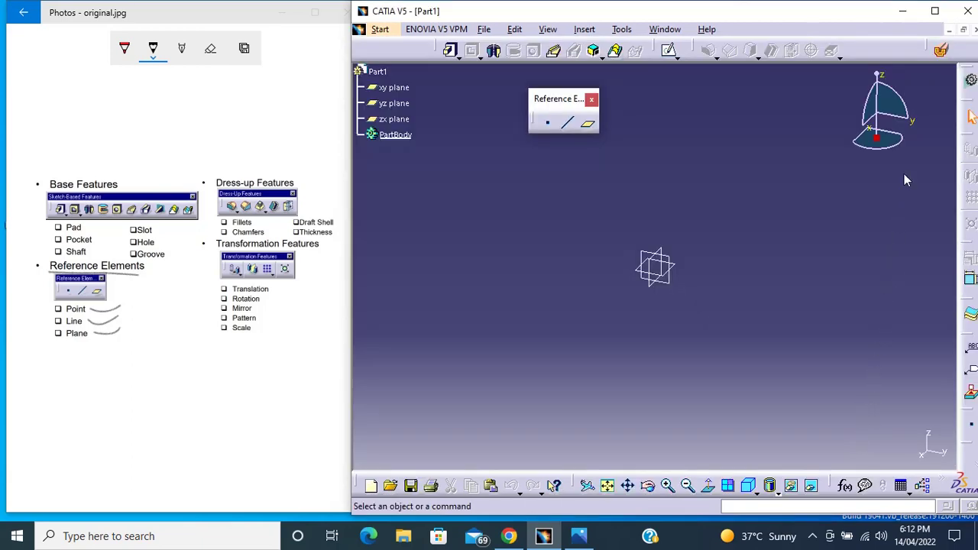
{"action": "left_click", "coordinate": [935, 13]}
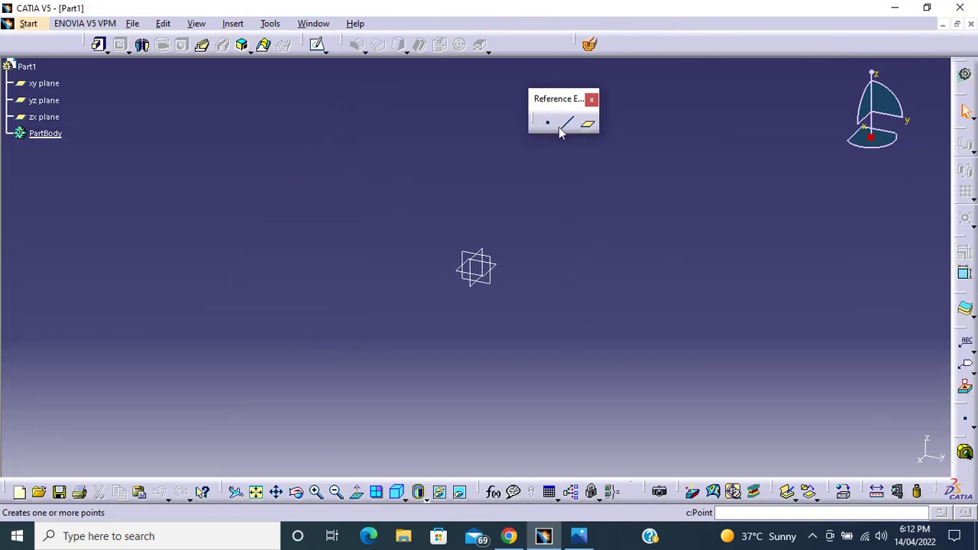
Open a line definition and review the available line types, leaving the type at Point-Point.
{"action": "left_click_drag", "start_coordinate": [550, 100], "coordinate": [516, 35]}
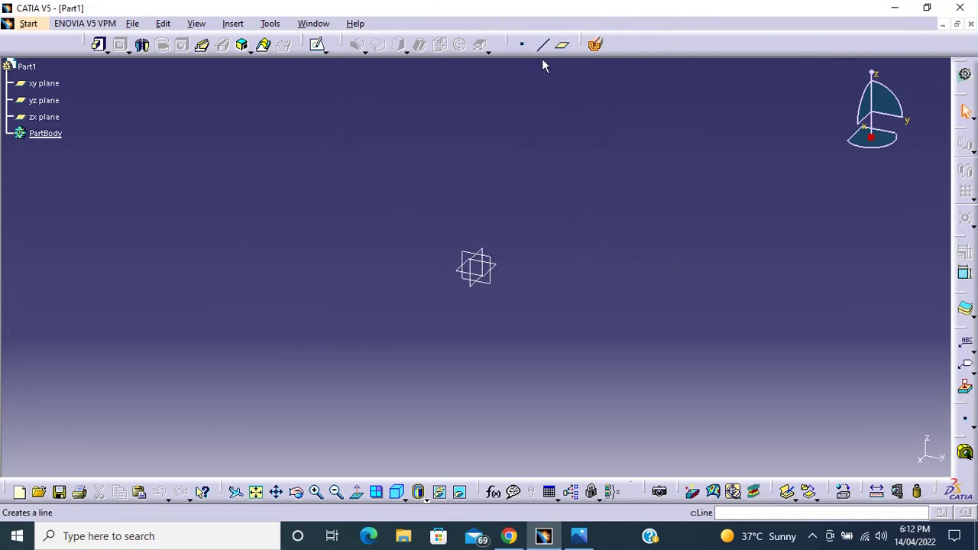
{"action": "left_click", "coordinate": [542, 46]}
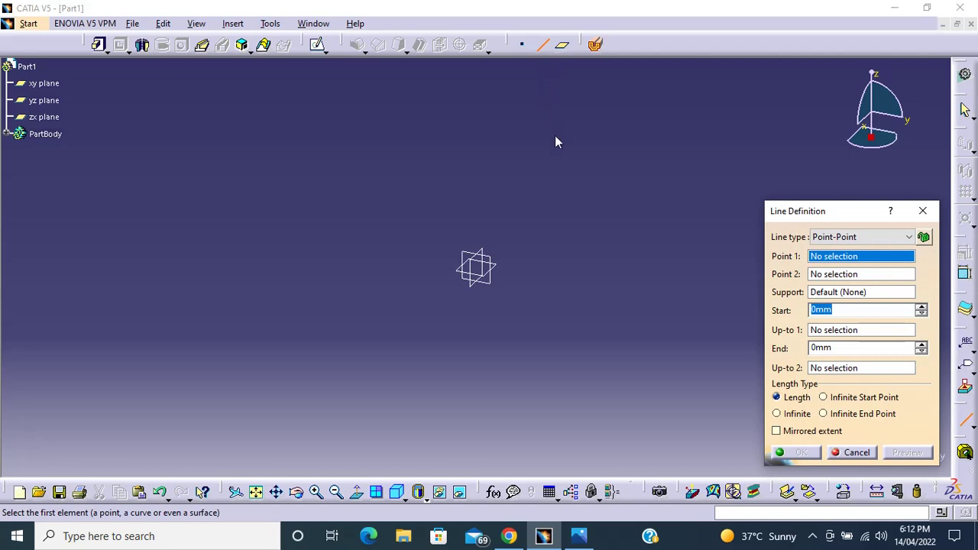
{"action": "left_click", "coordinate": [523, 44]}
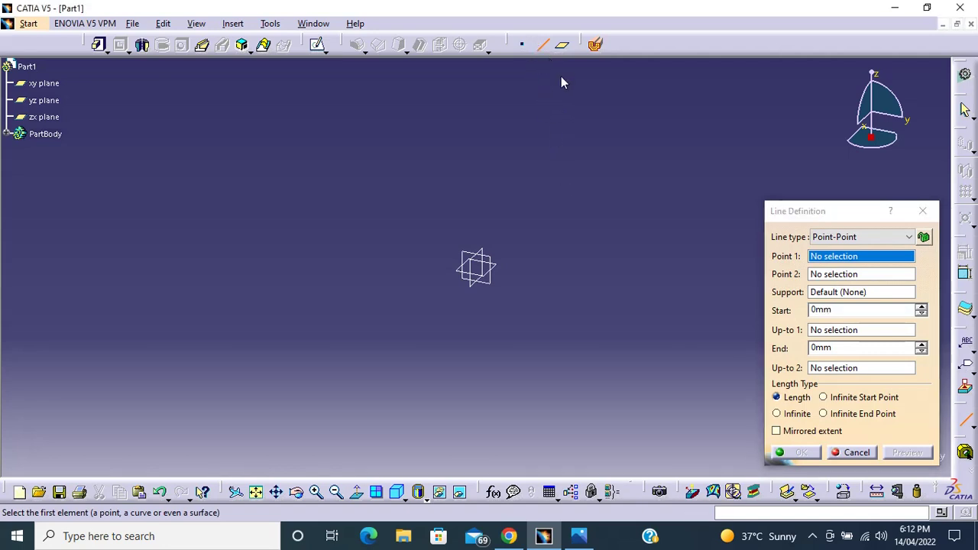
{"action": "left_click_drag", "start_coordinate": [577, 44], "coordinate": [573, 96]}
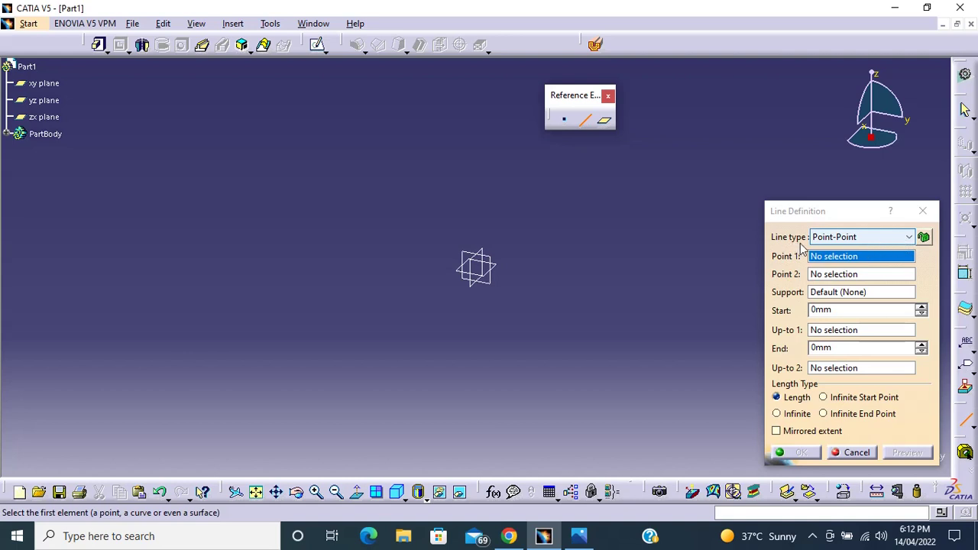
{"action": "left_click", "coordinate": [902, 237]}
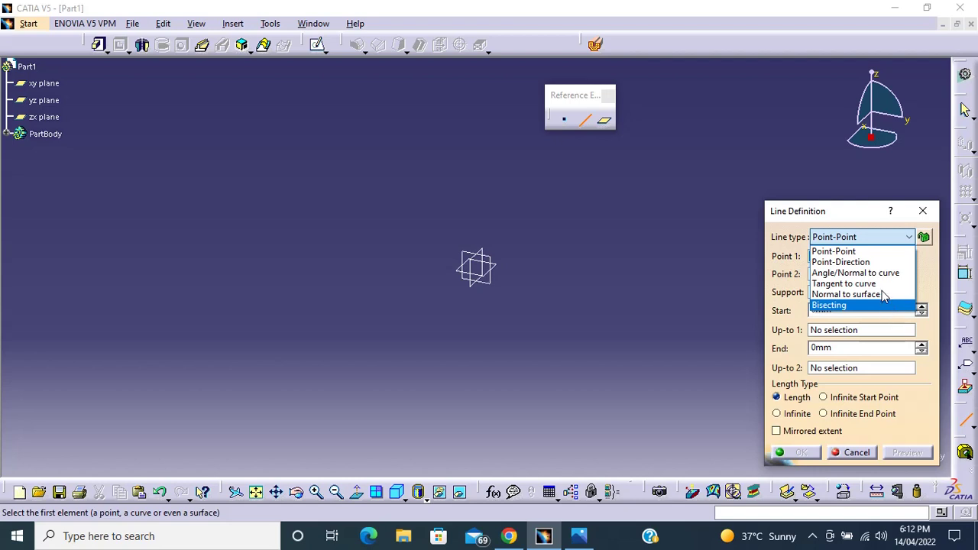
{"action": "left_click", "coordinate": [864, 242]}
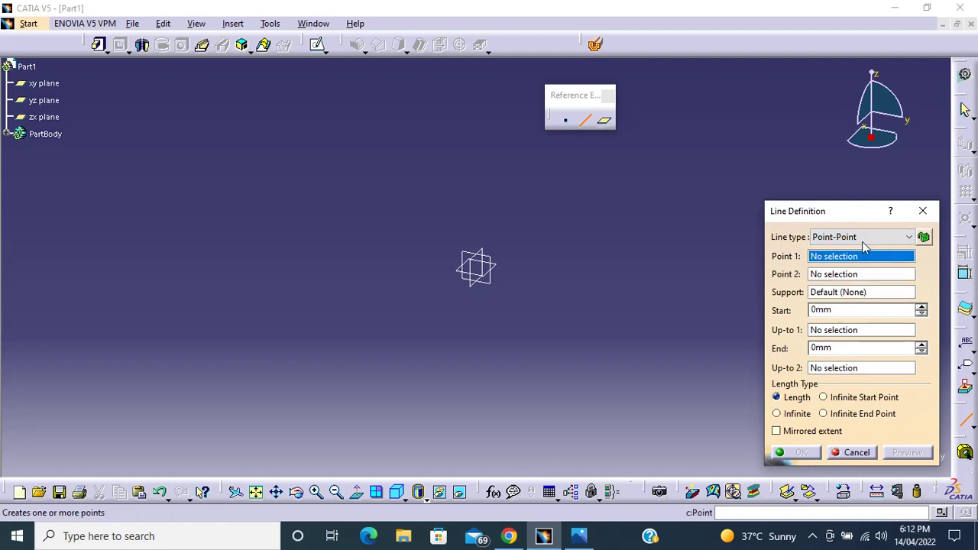
Create an On plane reference point on the yz plane at about H -65.5 mm and V 52.8 mm.
{"action": "left_click", "coordinate": [565, 122]}
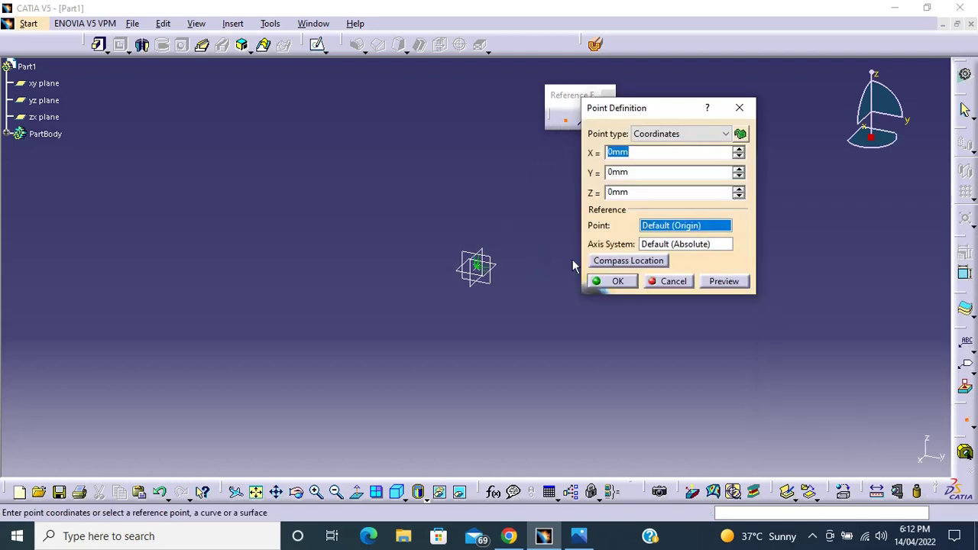
{"action": "left_click", "coordinate": [667, 136]}
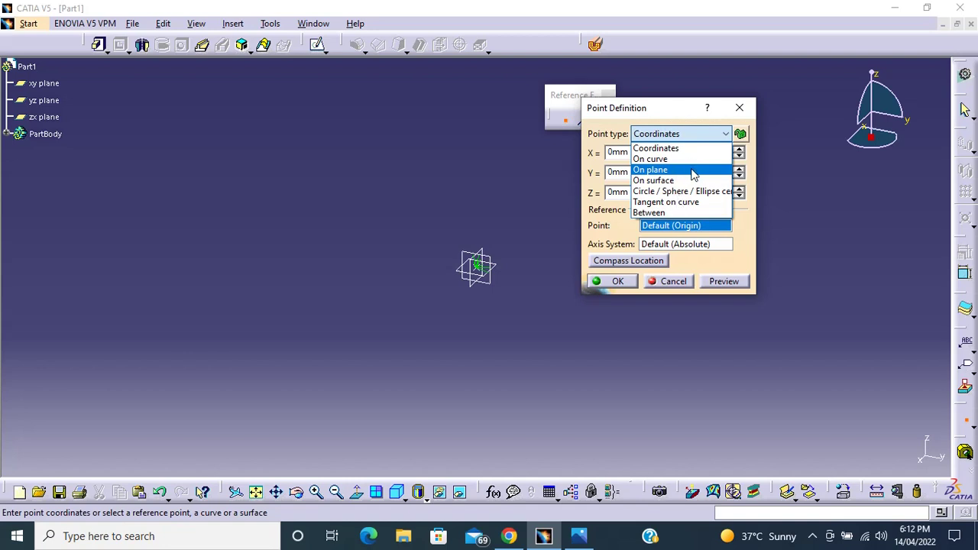
{"action": "left_click", "coordinate": [691, 170]}
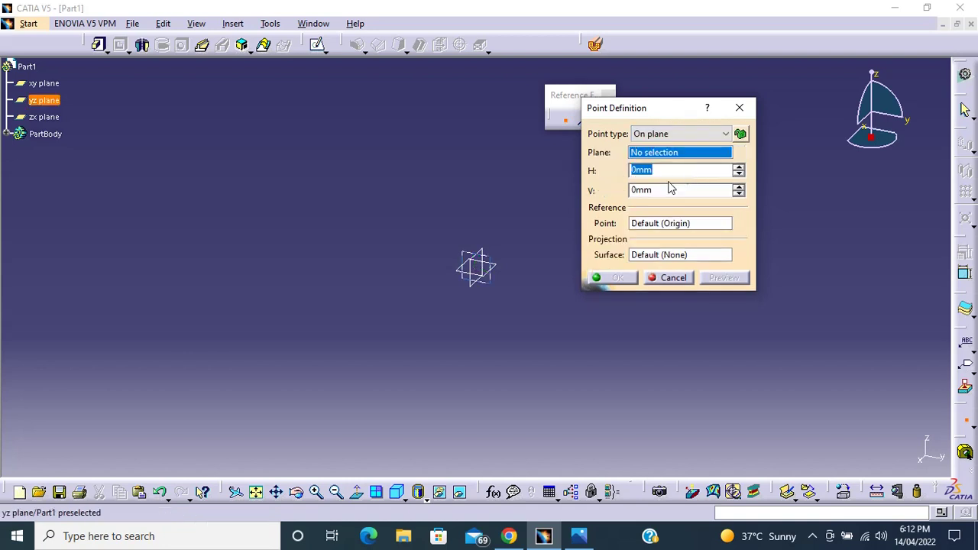
{"action": "left_click", "coordinate": [475, 267]}
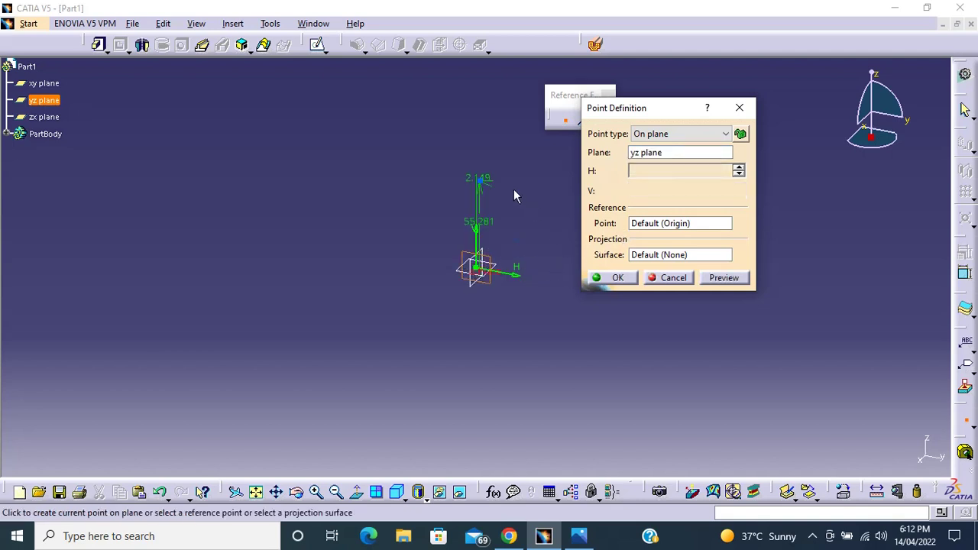
{"action": "left_click", "coordinate": [398, 174]}
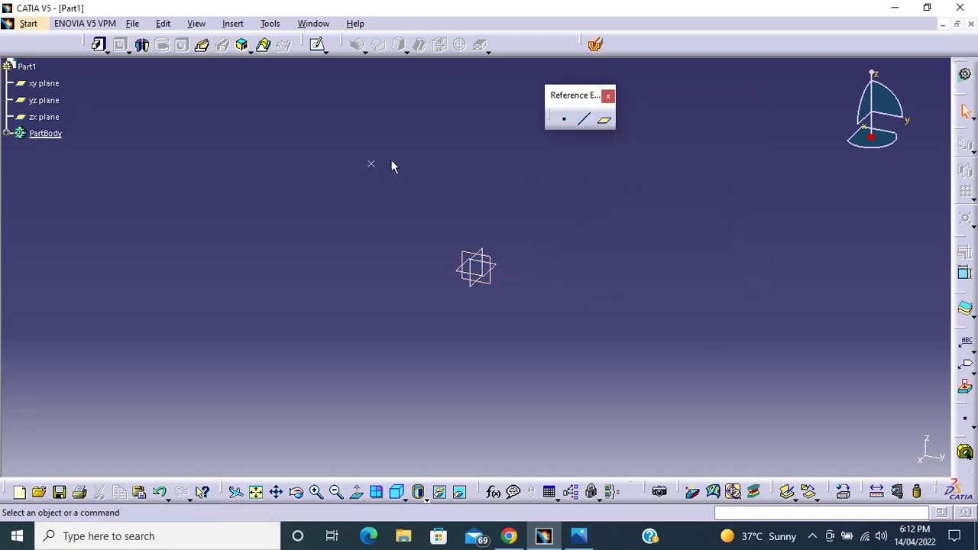
Place a second reference point on the yz plane at about H 54 mm and V 71 mm.
{"action": "left_click", "coordinate": [562, 118]}
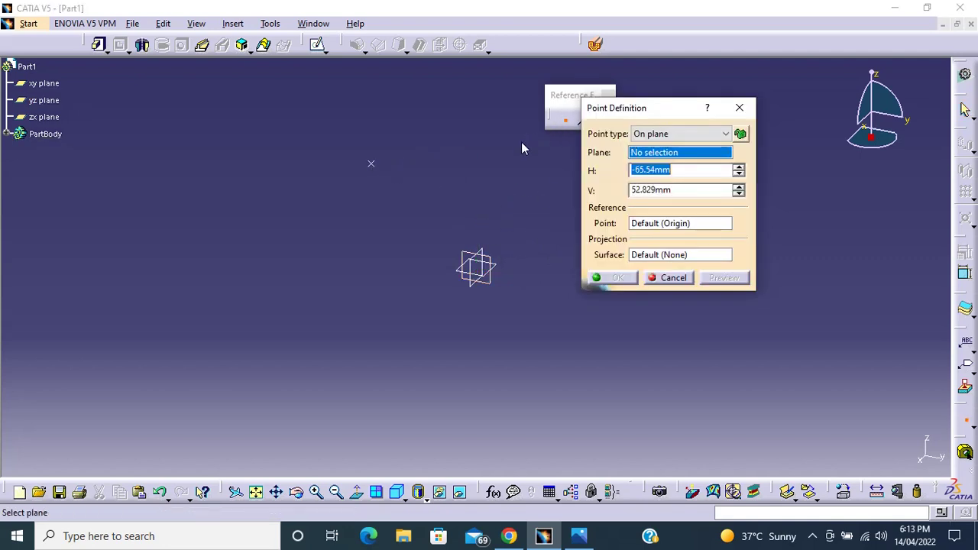
{"action": "left_click", "coordinate": [500, 263]}
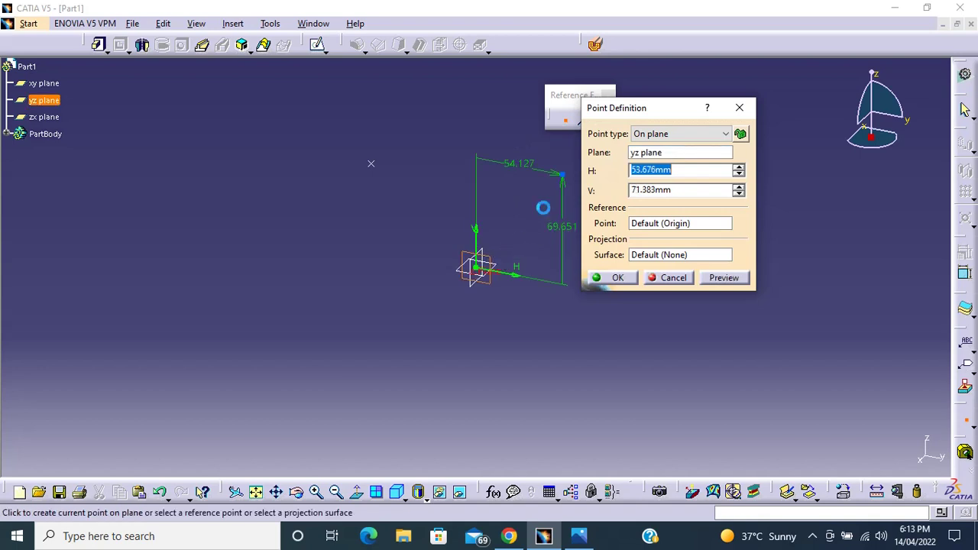
{"action": "left_click", "coordinate": [562, 175]}
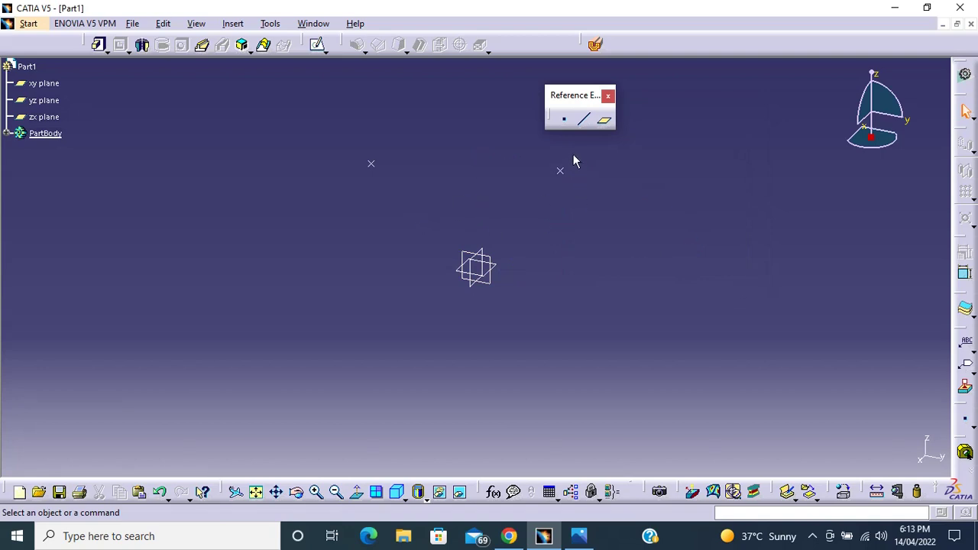
Create a Point-Point line from the first point to the second, supported on the yz plane, with a 10 mm start extension.
{"action": "left_click", "coordinate": [583, 119]}
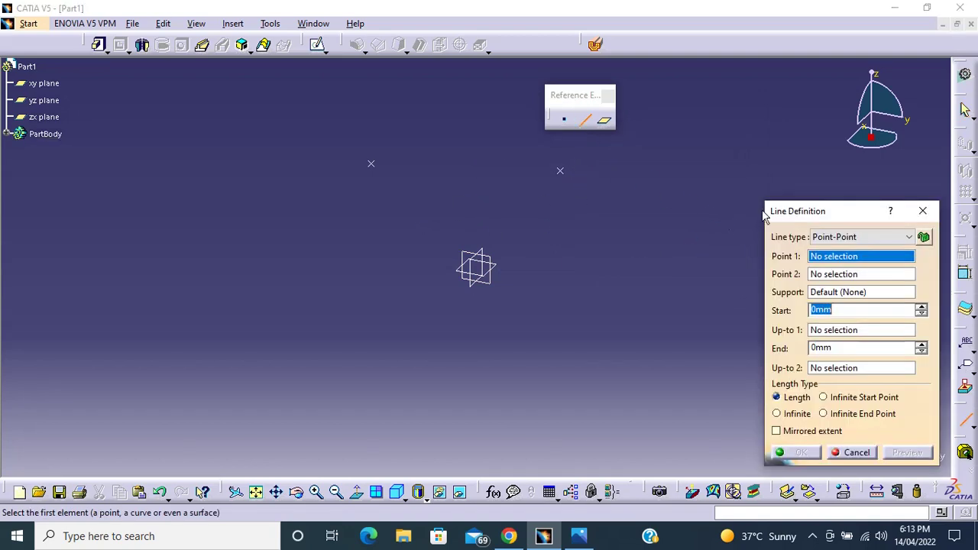
{"action": "left_click", "coordinate": [372, 165]}
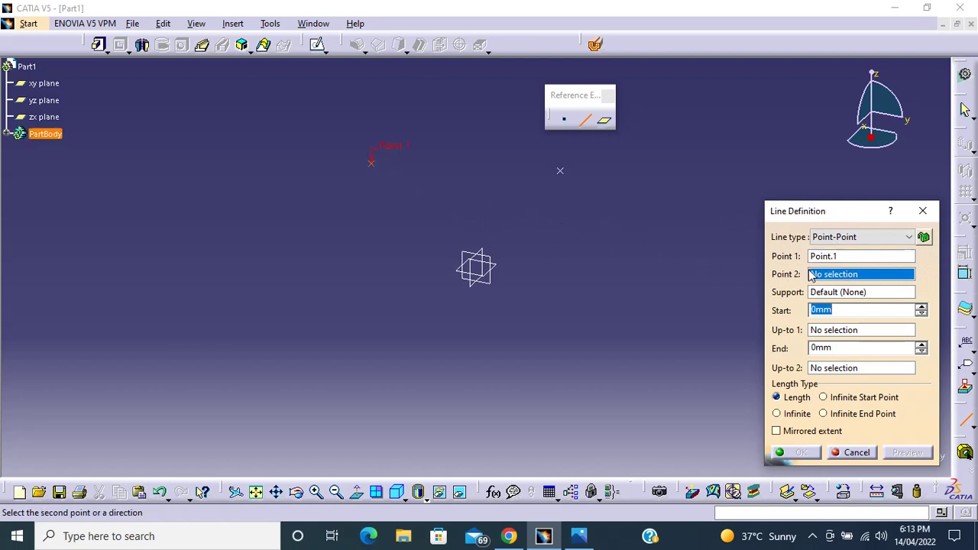
{"action": "left_click", "coordinate": [560, 170]}
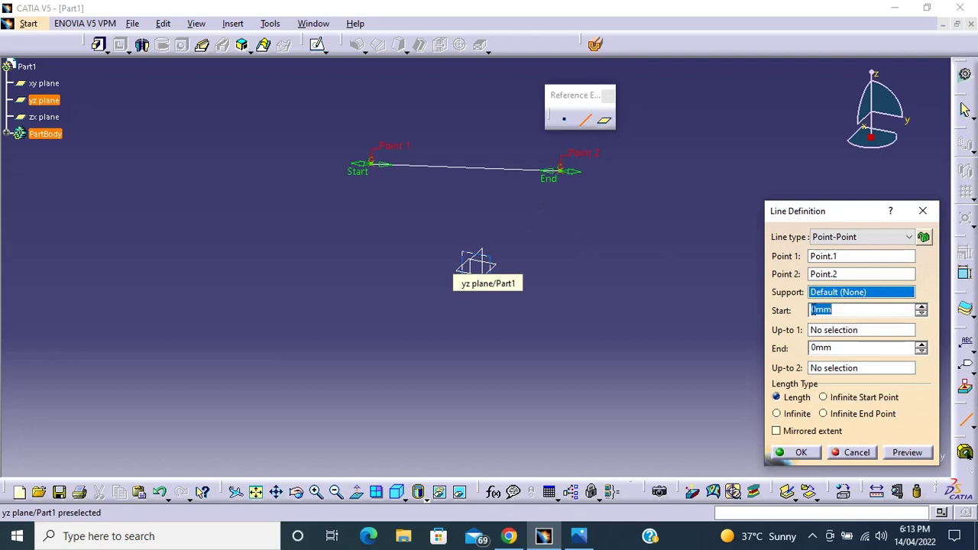
{"action": "left_click", "coordinate": [497, 266]}
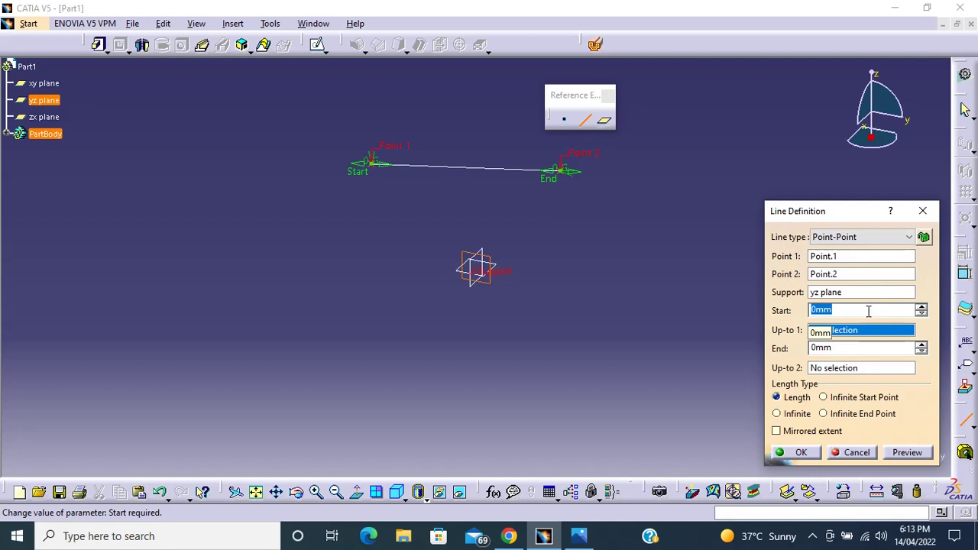
{"action": "key", "text": "Return"}
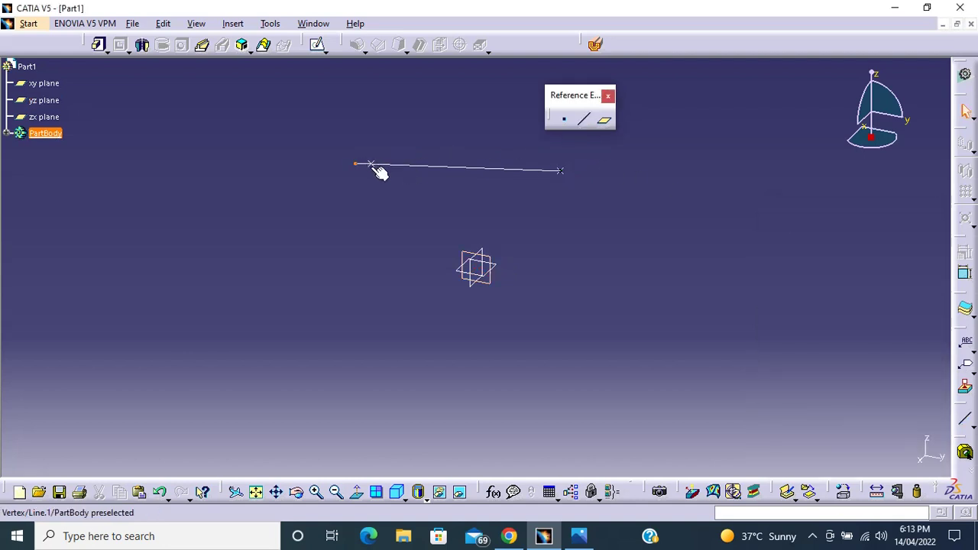
Reopen the line's definition and stretch its start extension to 78 mm beyond the first point.
{"action": "left_click", "coordinate": [583, 120]}
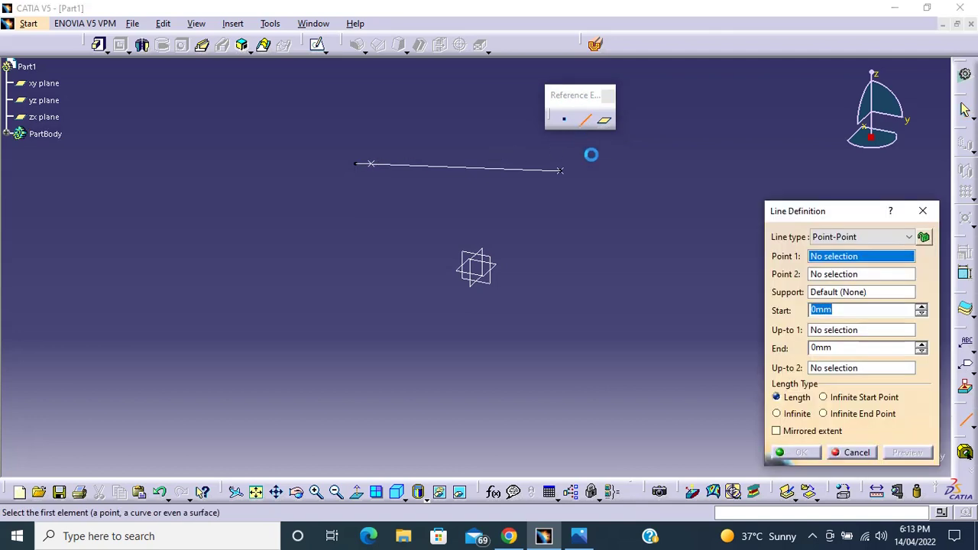
{"action": "left_click", "coordinate": [921, 212]}
{"action": "double_click", "coordinate": [403, 166]}
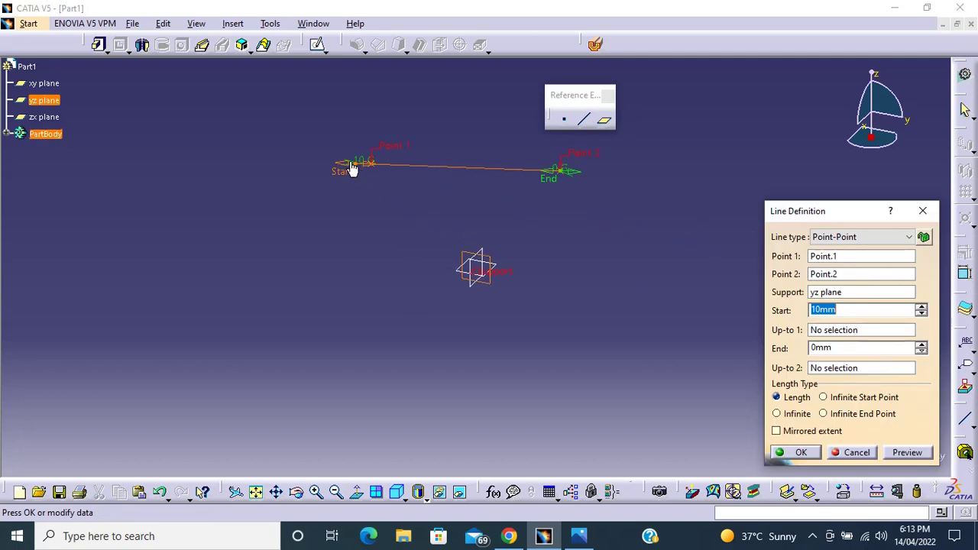
{"action": "left_click_drag", "start_coordinate": [358, 170], "coordinate": [246, 190]}
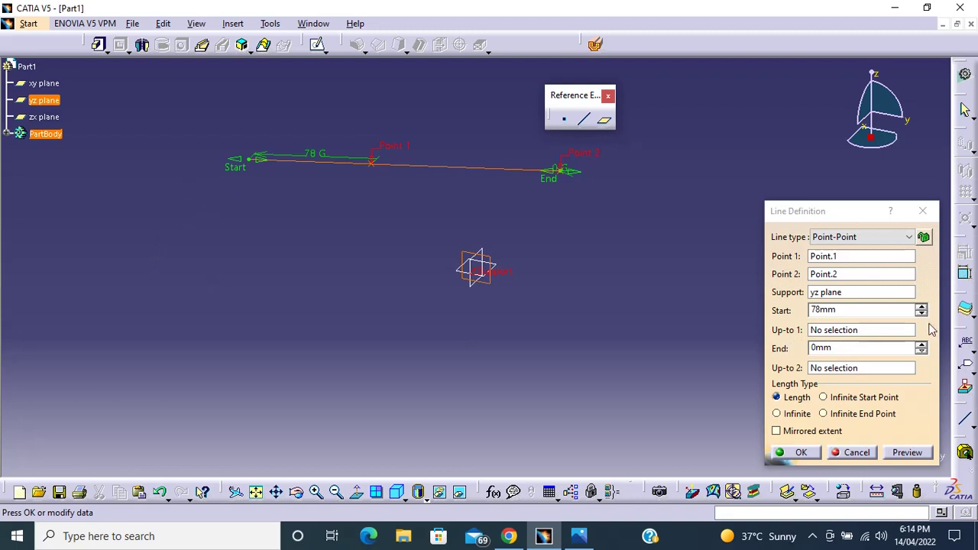
Set the line's end extension to 50 mm and preview the result.
{"action": "left_click", "coordinate": [853, 330]}
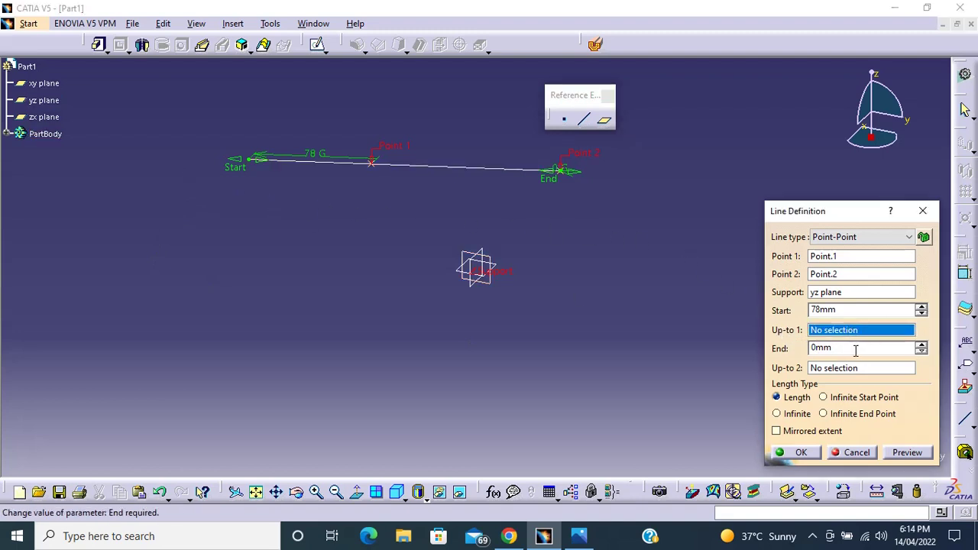
{"action": "left_click", "coordinate": [781, 347]}
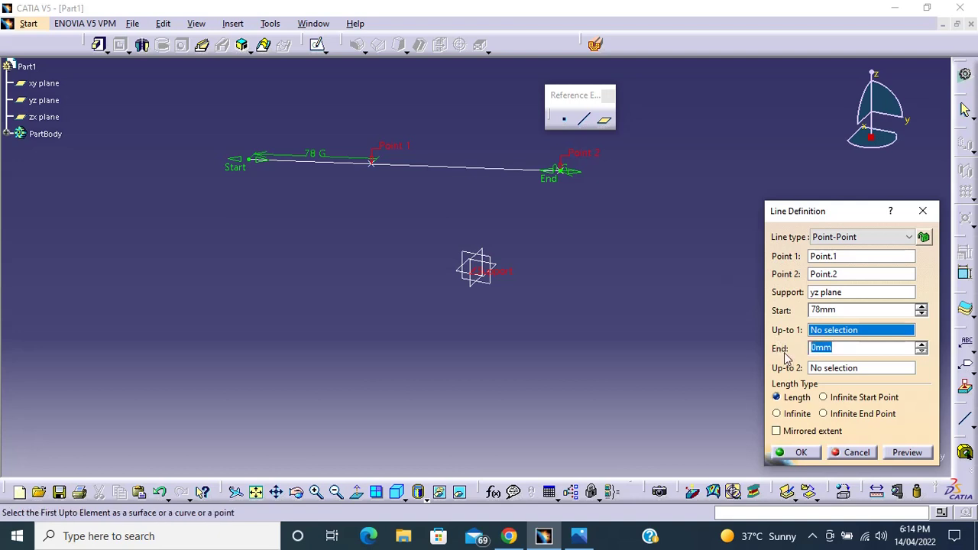
{"action": "type", "text": "50"}
{"action": "left_click", "coordinate": [907, 452]}
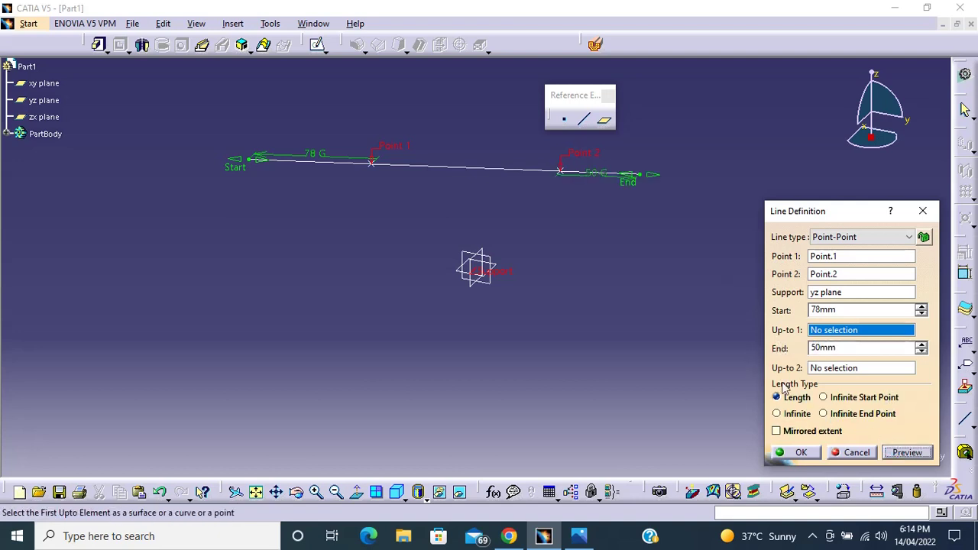
Stretch the Point-Point line's end extension to 93 mm beyond the second point.
{"action": "left_click", "coordinate": [670, 175]}
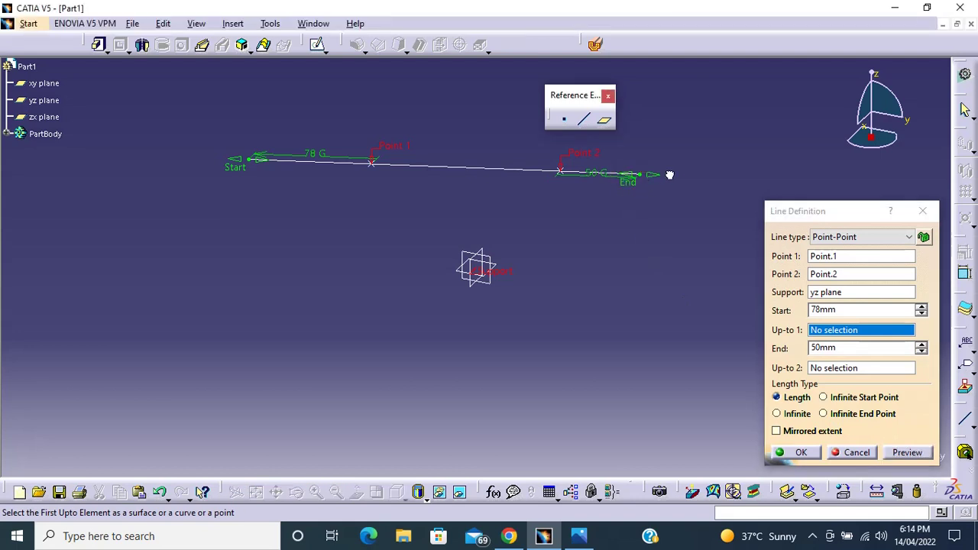
{"action": "left_click_drag", "start_coordinate": [643, 183], "coordinate": [722, 178]}
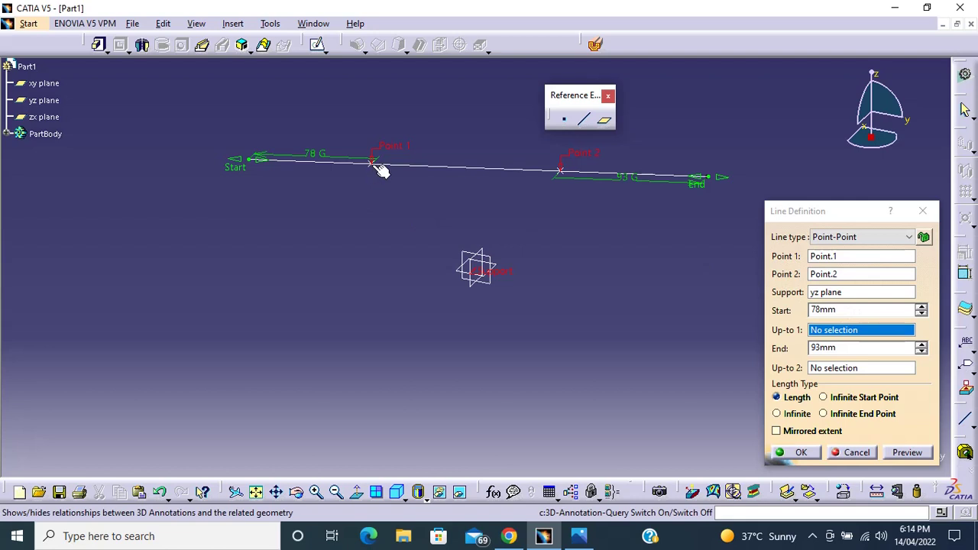
{"action": "left_click", "coordinate": [842, 309]}
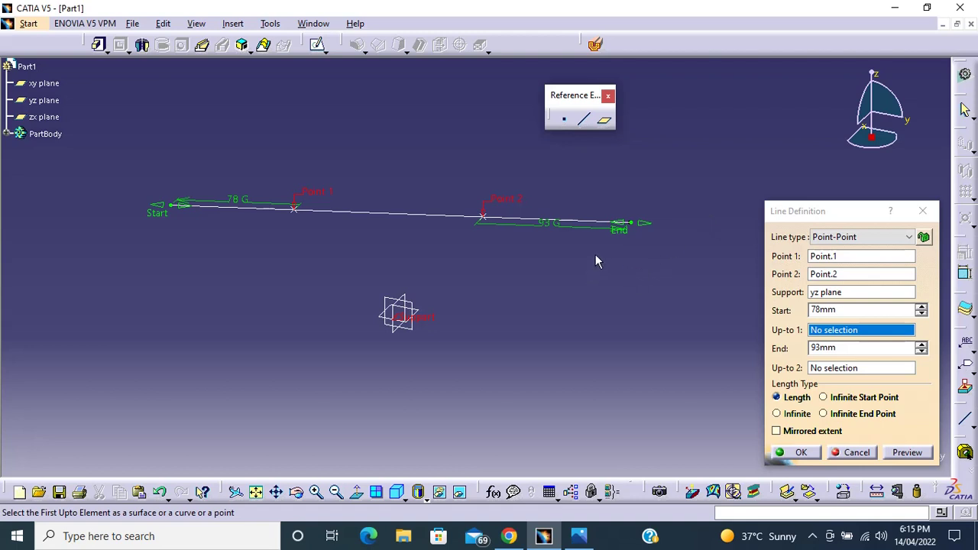
{"action": "middle_click_drag", "start_coordinate": [592, 252], "coordinate": [566, 284]}
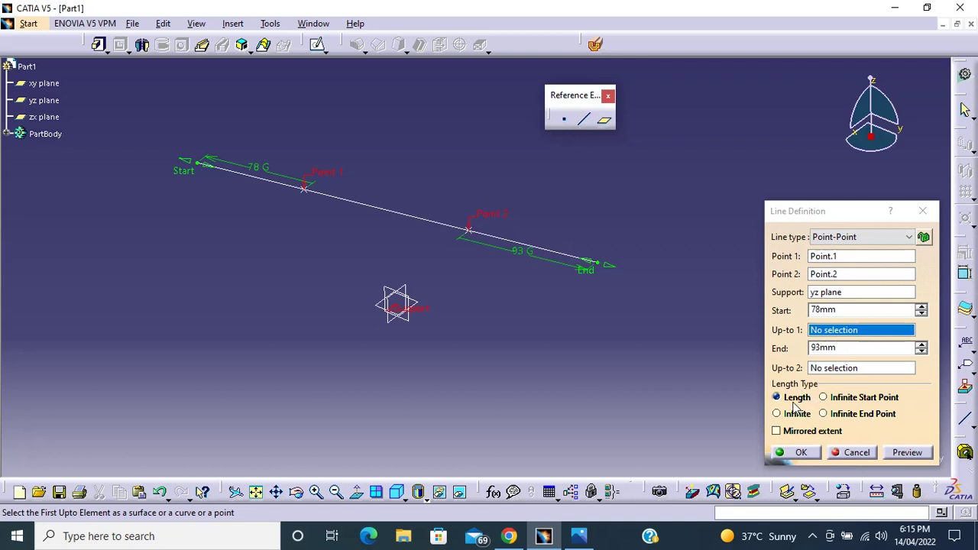
Try the Infinite Start Point, Infinite End Point and Infinite length types on the line, and return it to Length.
{"action": "left_click", "coordinate": [882, 402]}
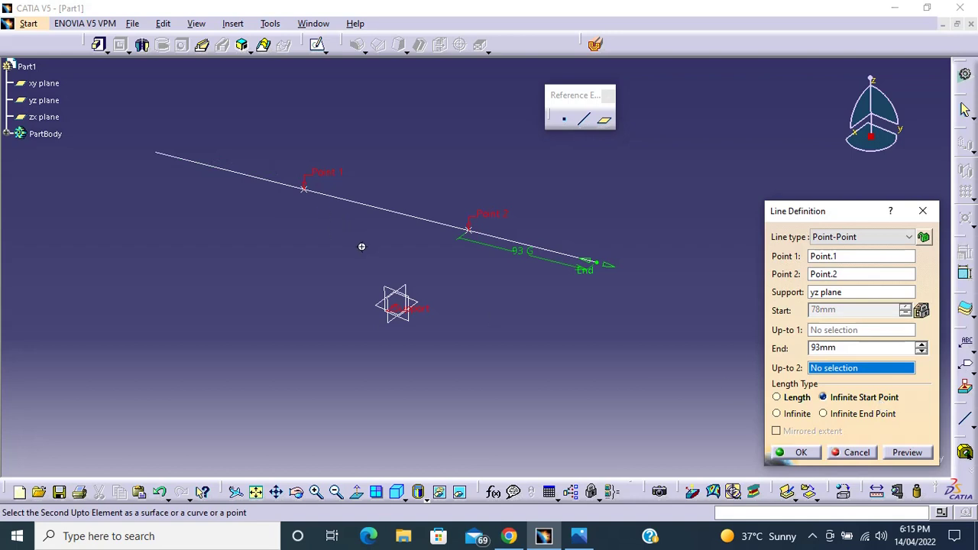
{"action": "middle_click_drag", "start_coordinate": [362, 246], "coordinate": [480, 223]}
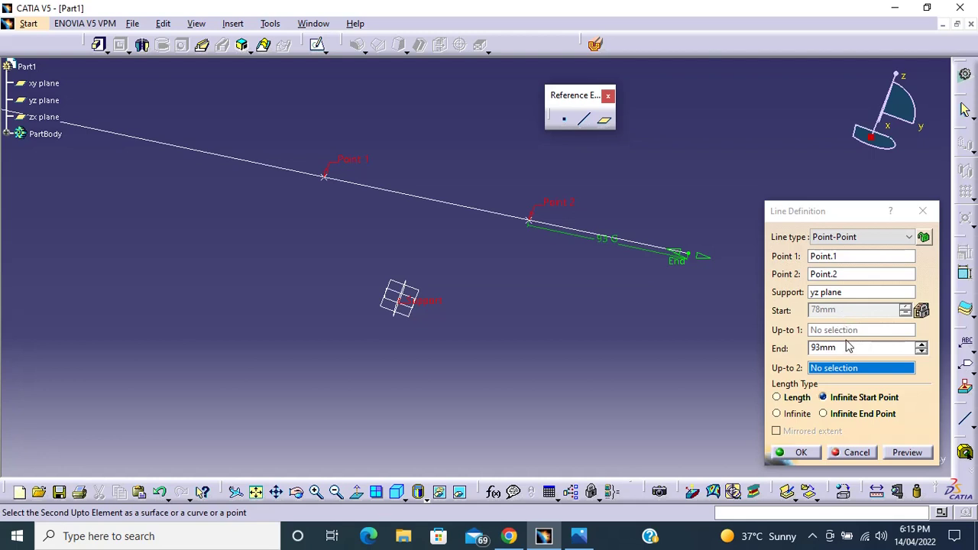
{"action": "left_click", "coordinate": [844, 417]}
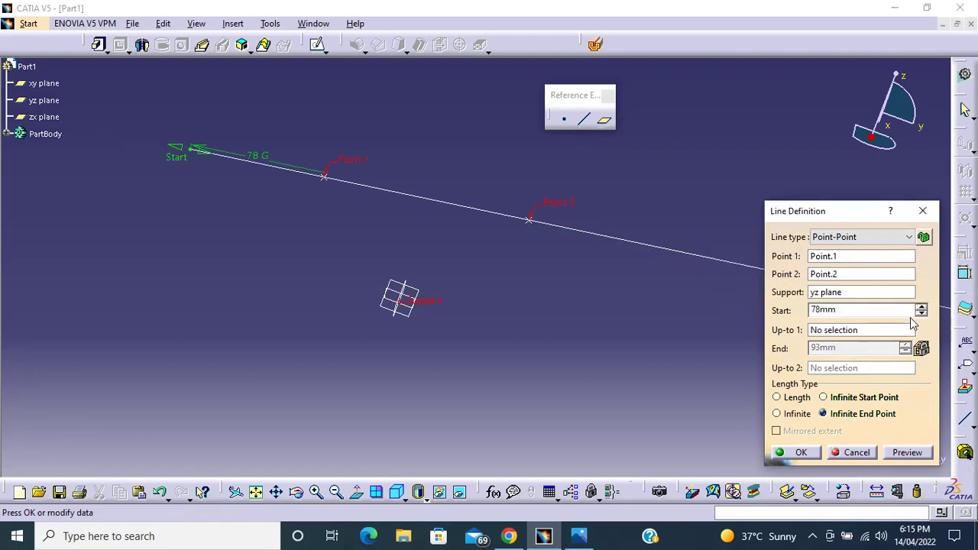
{"action": "left_click", "coordinate": [802, 414]}
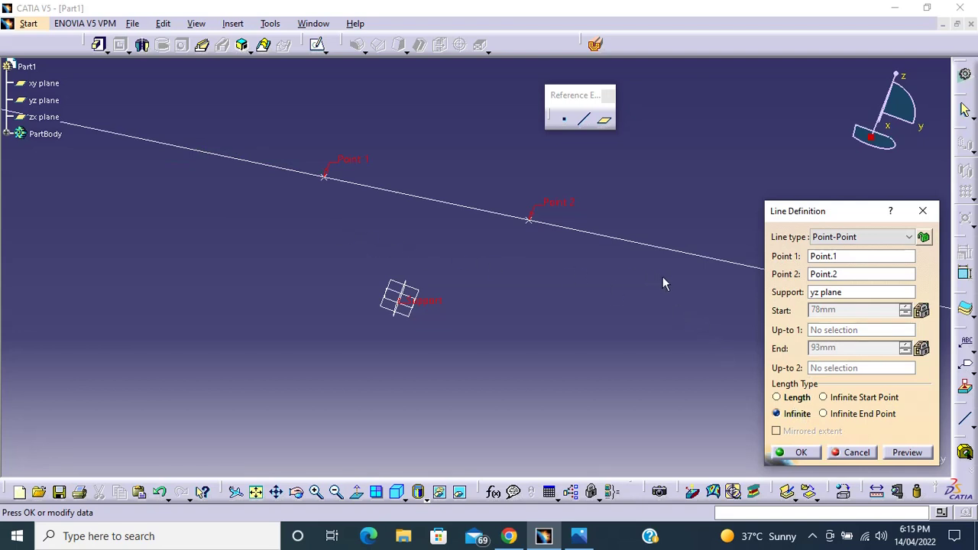
{"action": "left_click", "coordinate": [794, 398]}
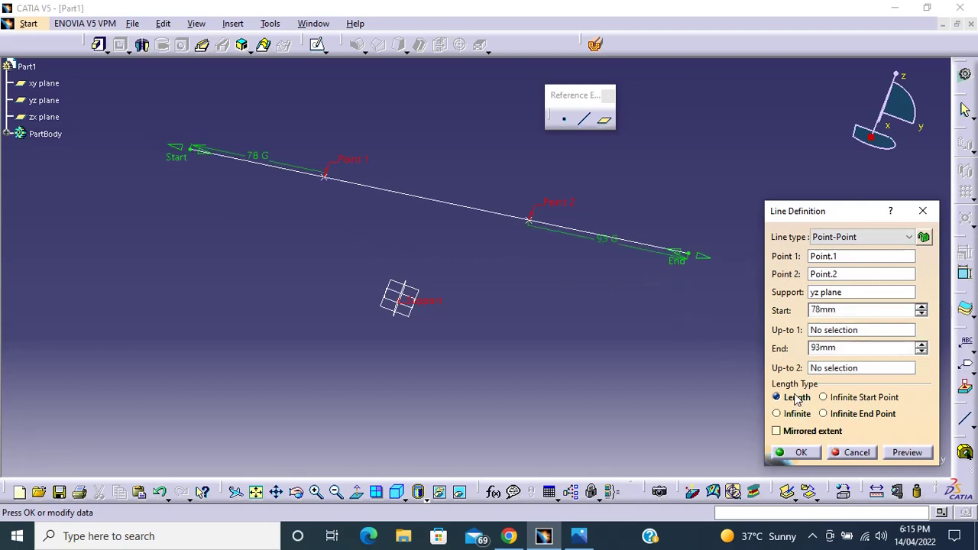
Mirror the Point-Point line's extent, toggling the option to compare, with the yz plane as support.
{"action": "left_click", "coordinate": [800, 432]}
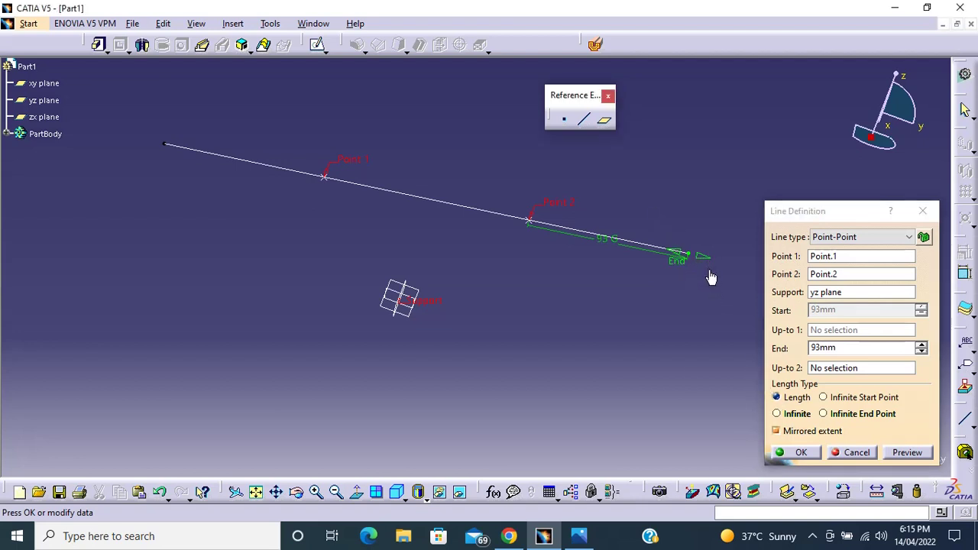
{"action": "left_click", "coordinate": [795, 432]}
{"action": "left_click", "coordinate": [795, 432]}
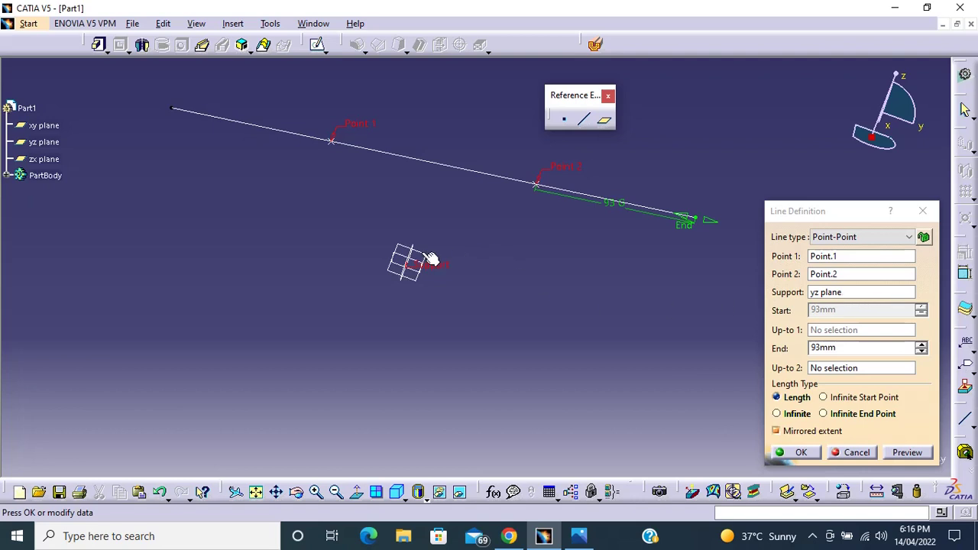
{"action": "left_click", "coordinate": [860, 293]}
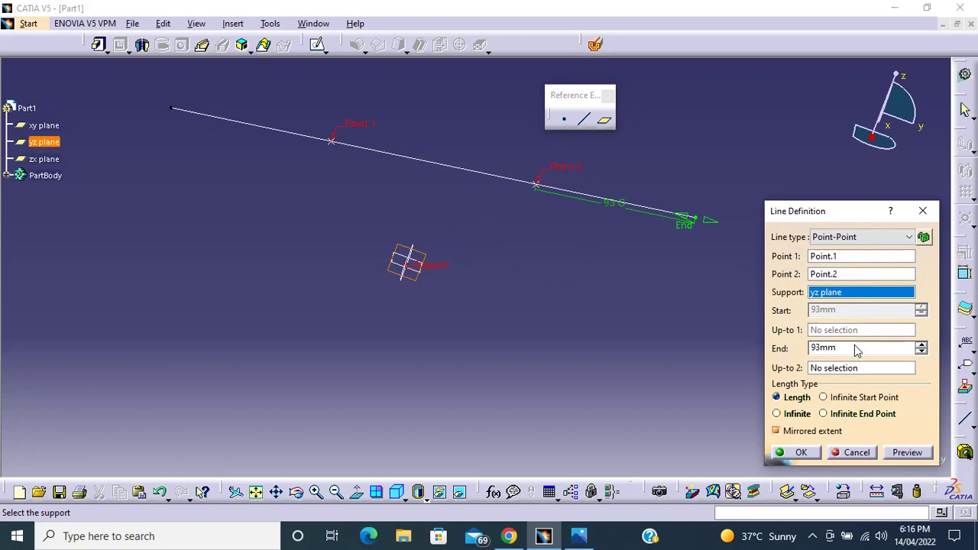
{"action": "left_click", "coordinate": [802, 432]}
{"action": "left_click", "coordinate": [800, 432]}
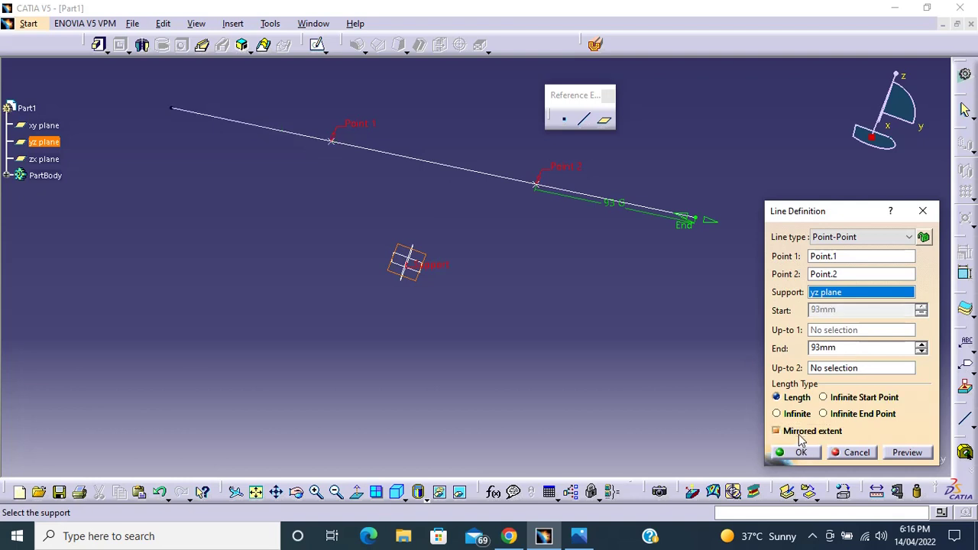
Change the line type to Point-Direction through the first point along the yz plane's normal, stretching it from -76 mm to 93 mm.
{"action": "left_click", "coordinate": [892, 235]}
{"action": "left_click", "coordinate": [840, 262]}
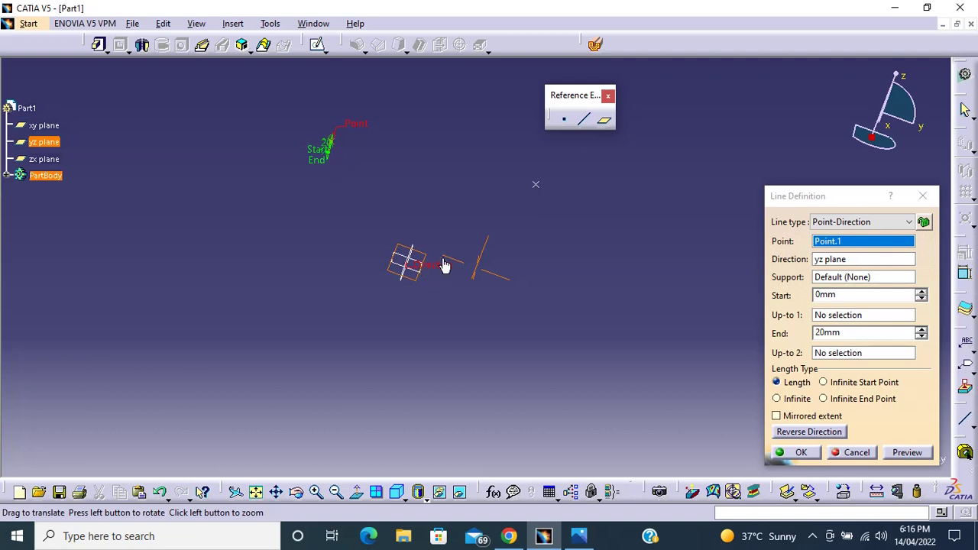
{"action": "middle_click_drag", "start_coordinate": [472, 248], "coordinate": [563, 338]}
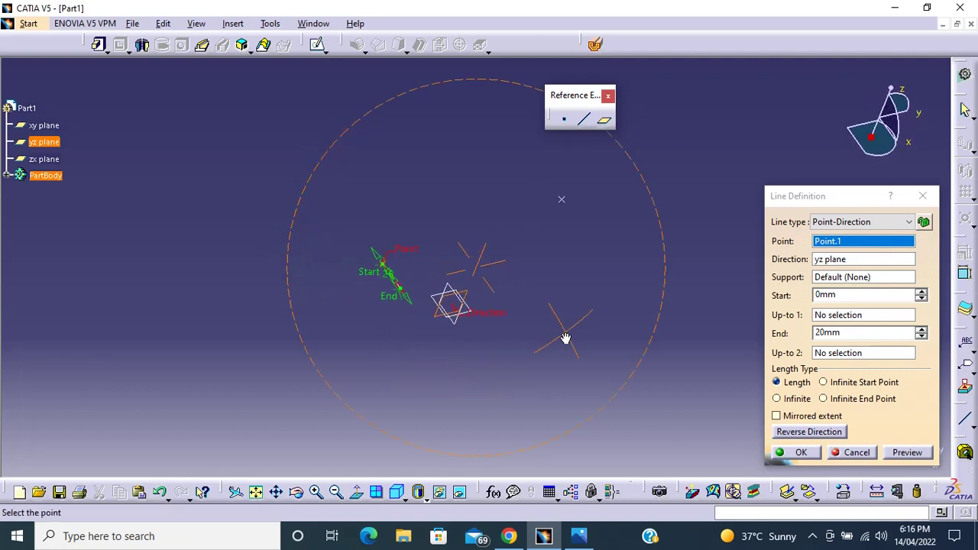
{"action": "left_click_drag", "start_coordinate": [393, 290], "coordinate": [461, 362]}
{"action": "left_click_drag", "start_coordinate": [385, 268], "coordinate": [323, 169]}
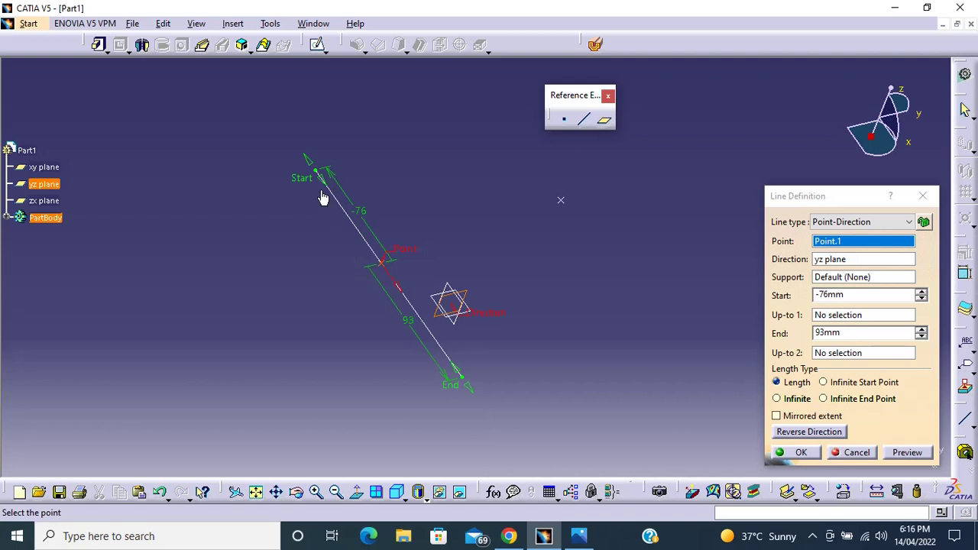
Toggle Mirrored extent on the Point-Direction line to compare it, and leave the option off.
{"action": "left_click", "coordinate": [807, 415]}
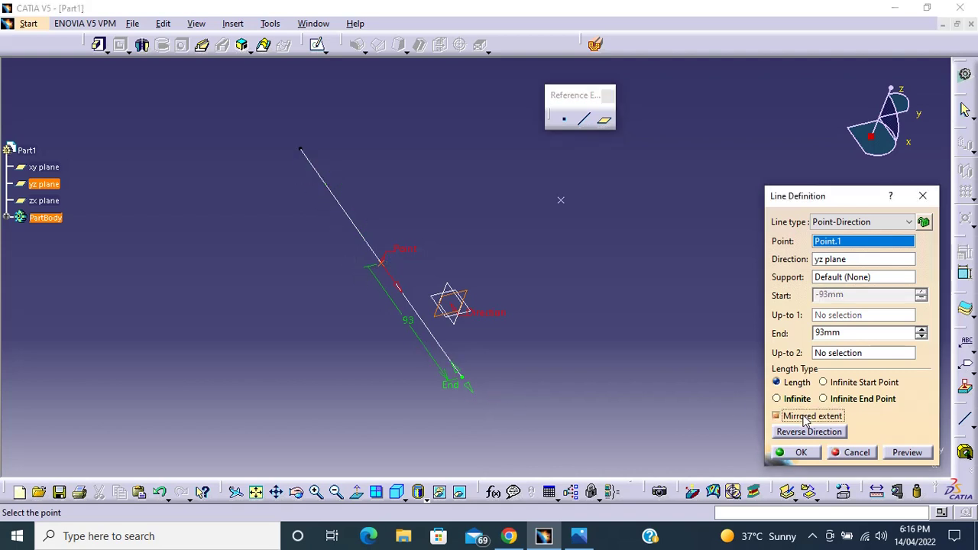
{"action": "left_click", "coordinate": [805, 420]}
{"action": "left_click", "coordinate": [805, 420]}
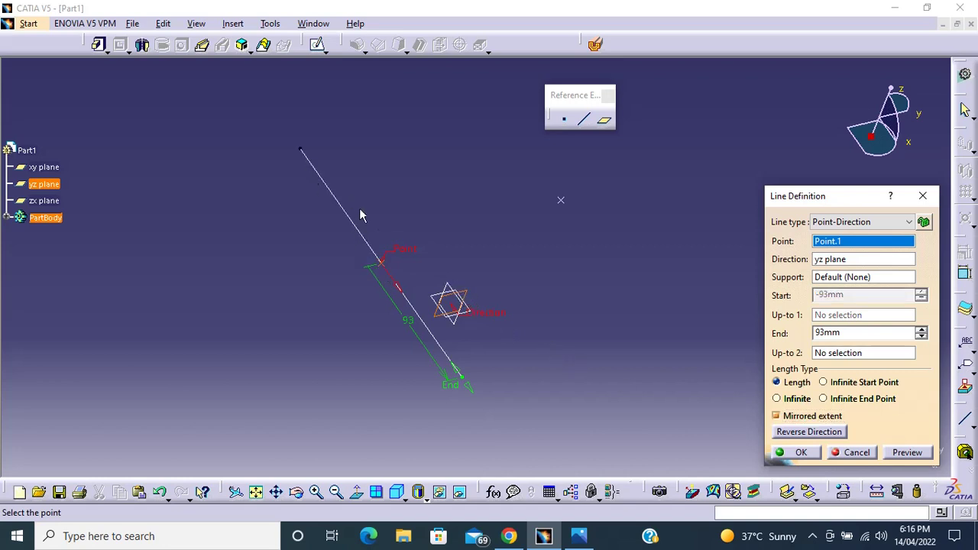
{"action": "left_click", "coordinate": [809, 422]}
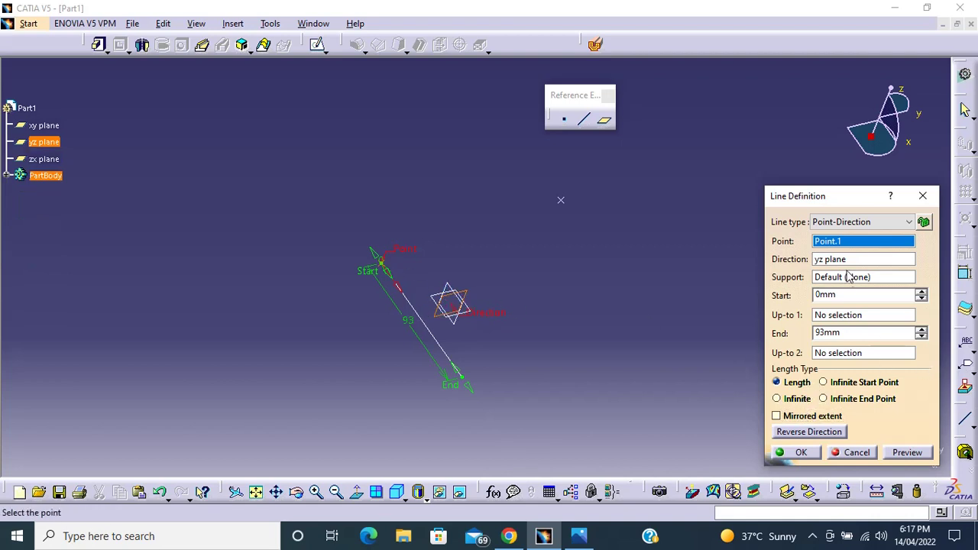
Stretch the Point-Direction line's start to -75 mm and reverse its direction.
{"action": "left_click", "coordinate": [856, 298]}
{"action": "left_click", "coordinate": [337, 204]}
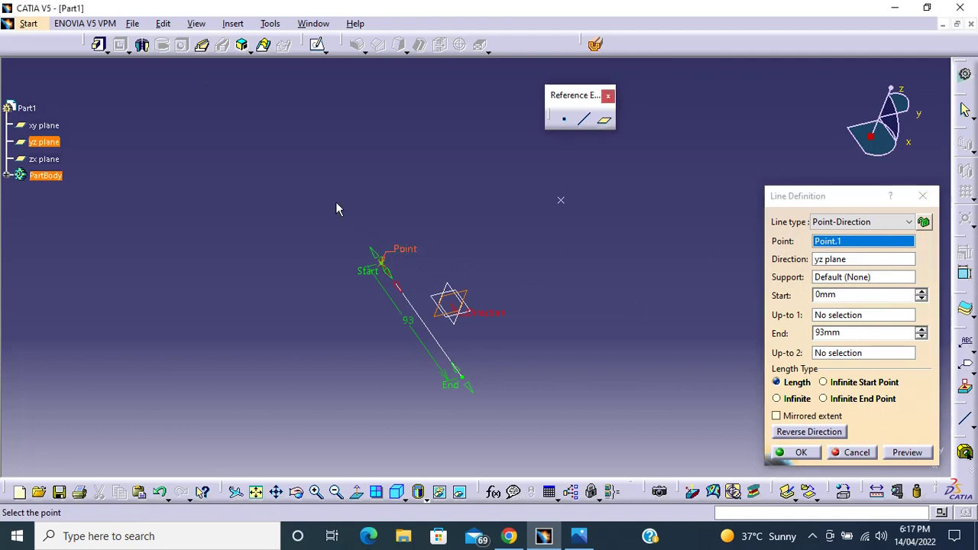
{"action": "left_click_drag", "start_coordinate": [382, 267], "coordinate": [323, 188]}
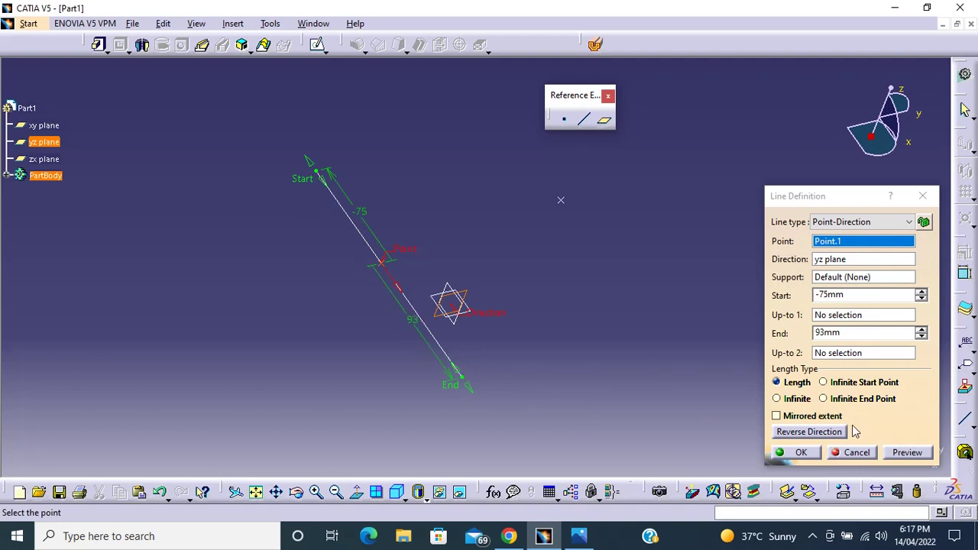
{"action": "left_click", "coordinate": [810, 432]}
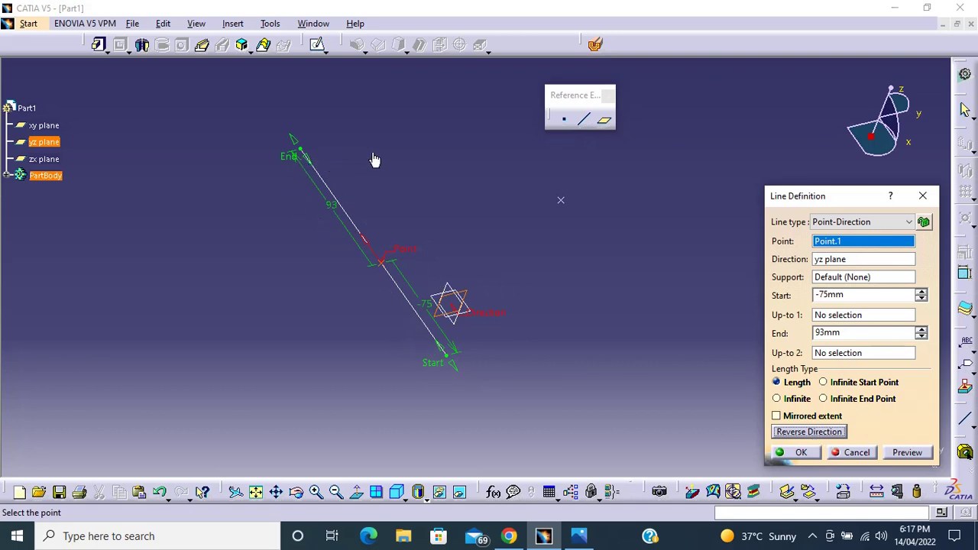
Switch the line type to Angle/Normal to curve and close the line definition without selecting a curve.
{"action": "left_click", "coordinate": [892, 222]}
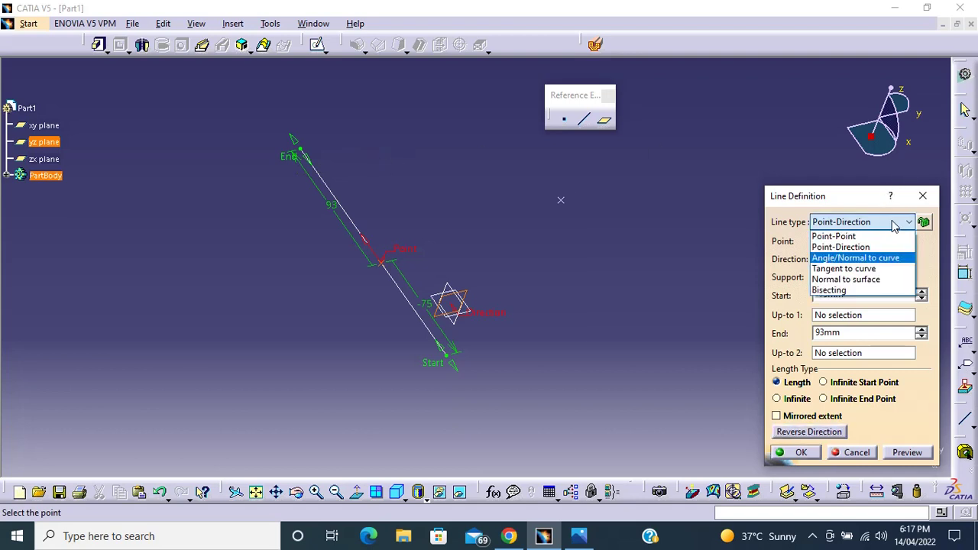
{"action": "left_click", "coordinate": [898, 259]}
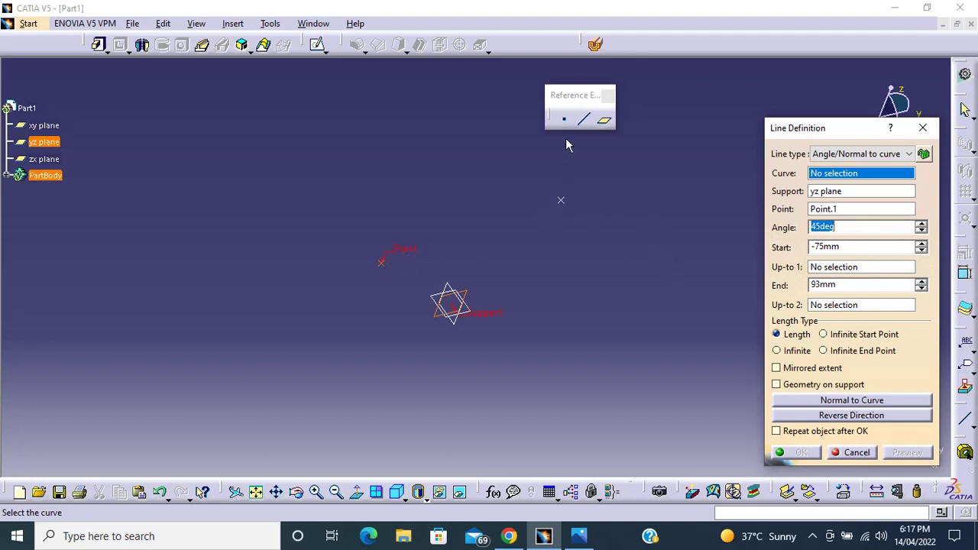
{"action": "key", "text": "Return"}
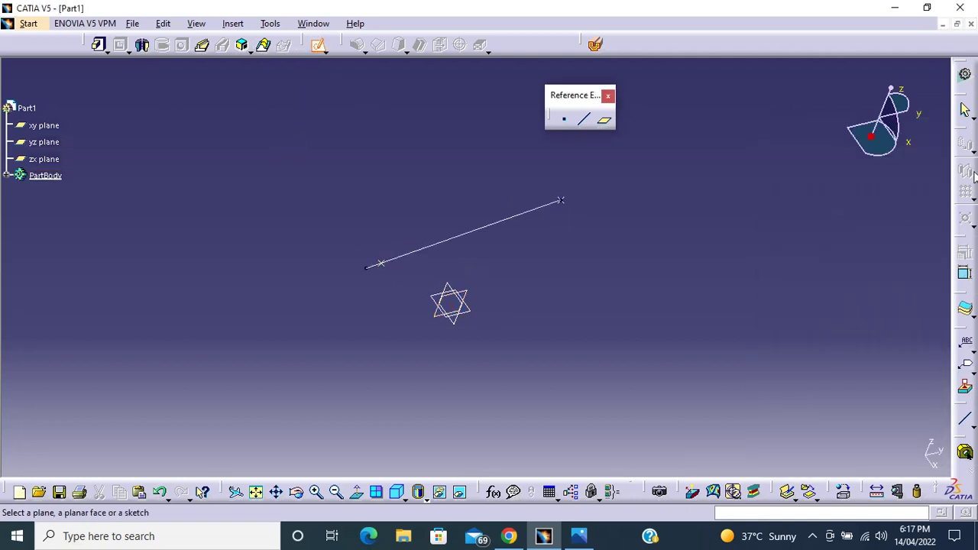
Dock the floating Reference Elements toolbar alongside the other part design tools.
{"action": "left_click", "coordinate": [320, 47]}
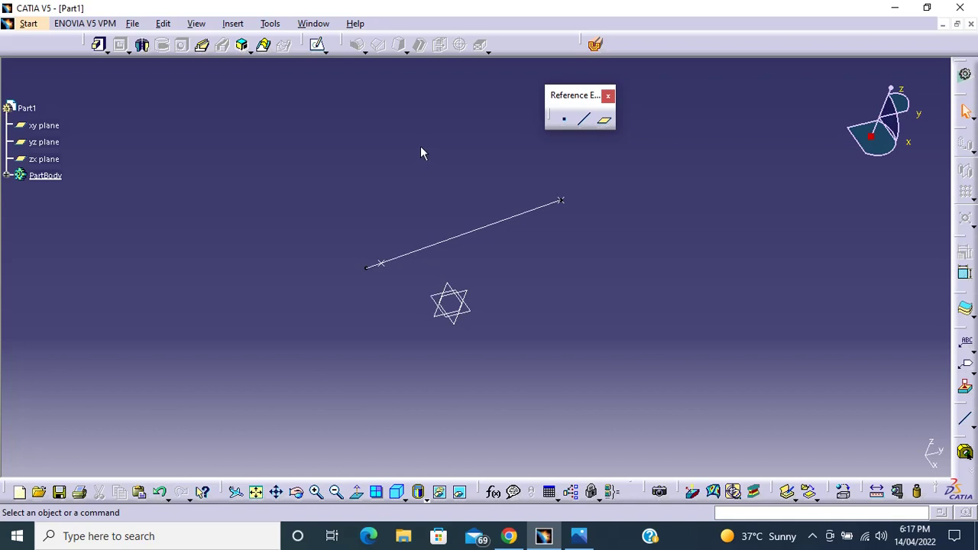
{"action": "left_click", "coordinate": [317, 45]}
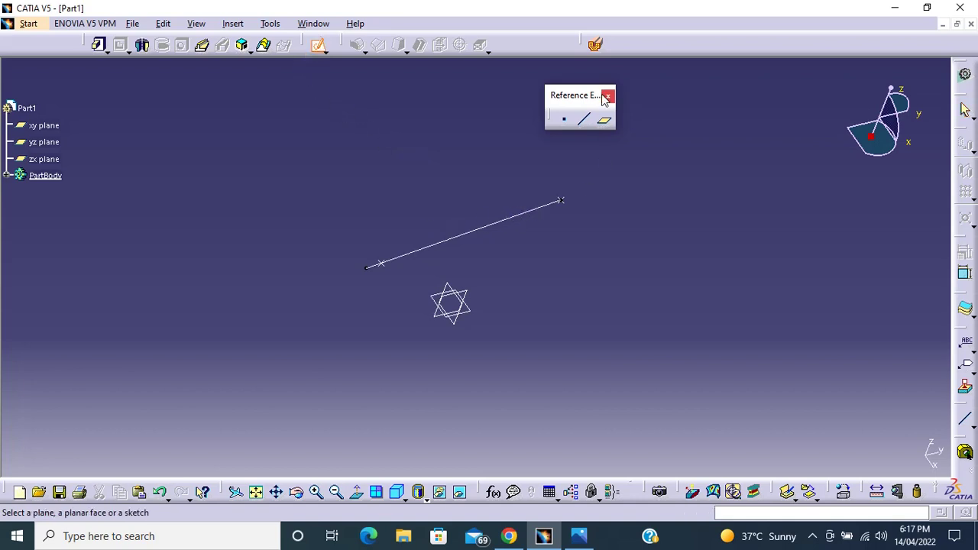
{"action": "left_click_drag", "start_coordinate": [580, 95], "coordinate": [635, 132]}
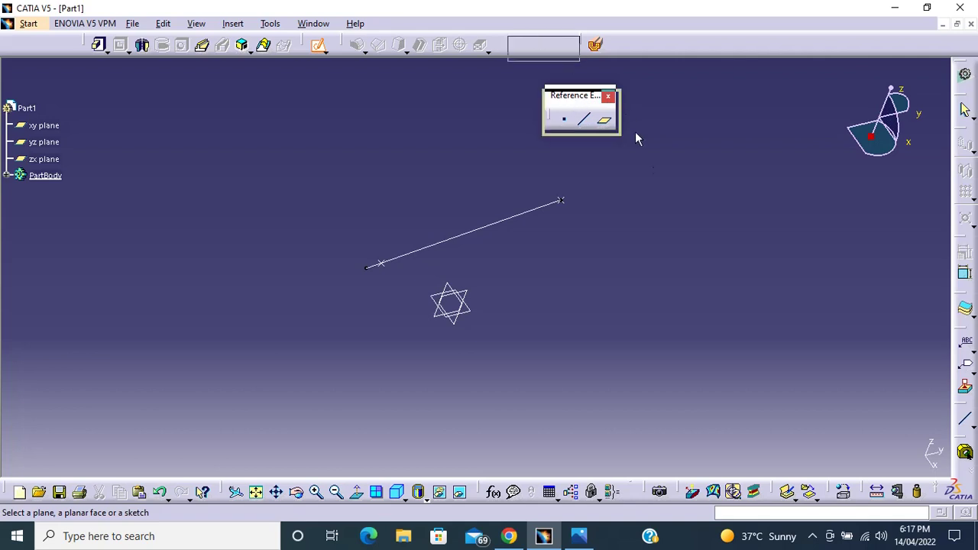
{"action": "left_click_drag", "start_coordinate": [567, 199], "coordinate": [563, 202]}
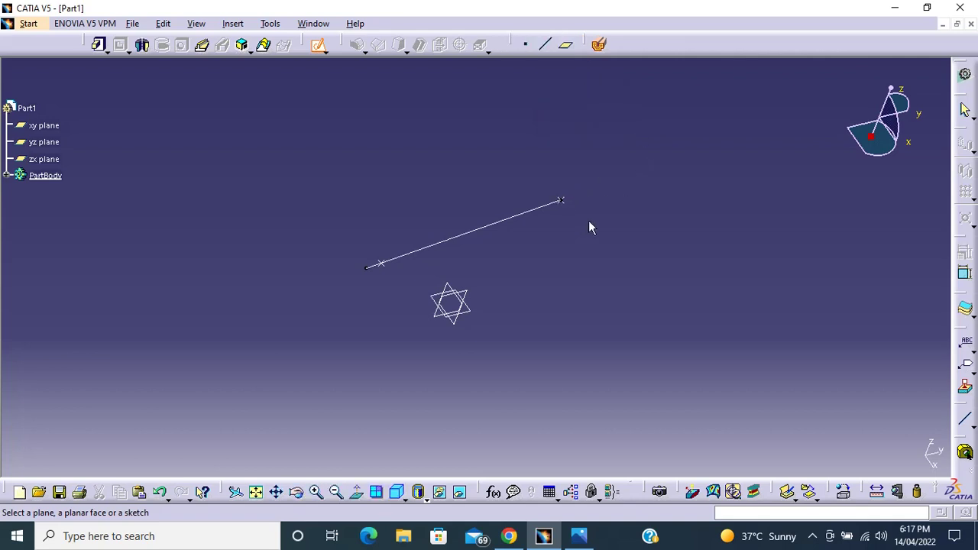
Undo the creation of the line and both reference points to leave the part empty.
{"action": "key", "text": "ctrl+z"}
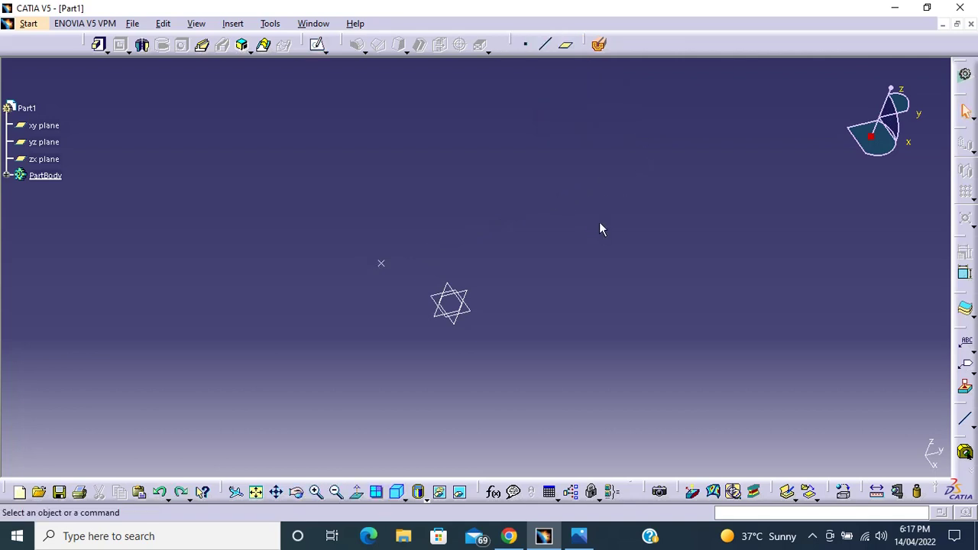
{"action": "left_click", "coordinate": [318, 46]}
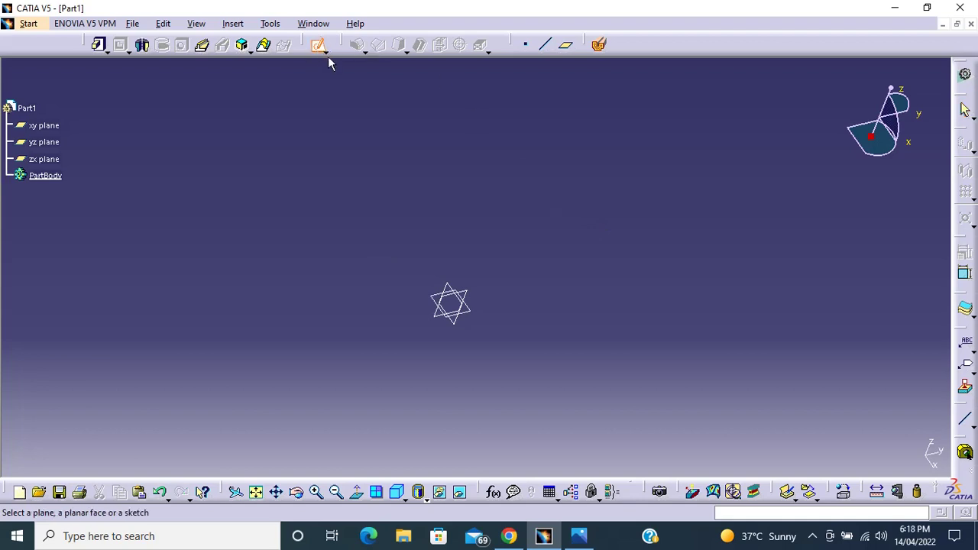
{"action": "left_click", "coordinate": [325, 51]}
{"action": "left_click", "coordinate": [340, 76]}
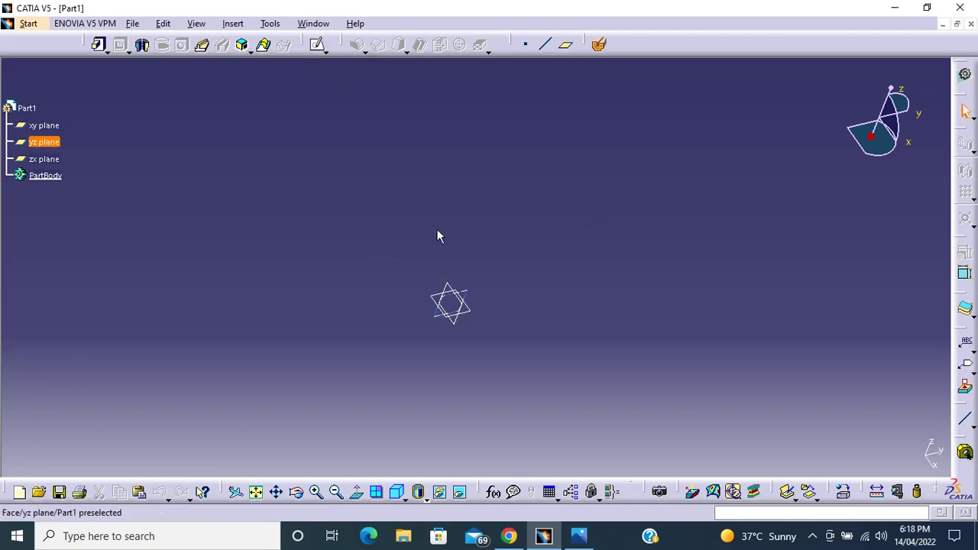
Sketch an open three-point spline on the yz plane, starting at the origin and arching up toward positive H, and exit the sketch.
{"action": "left_click", "coordinate": [472, 298]}
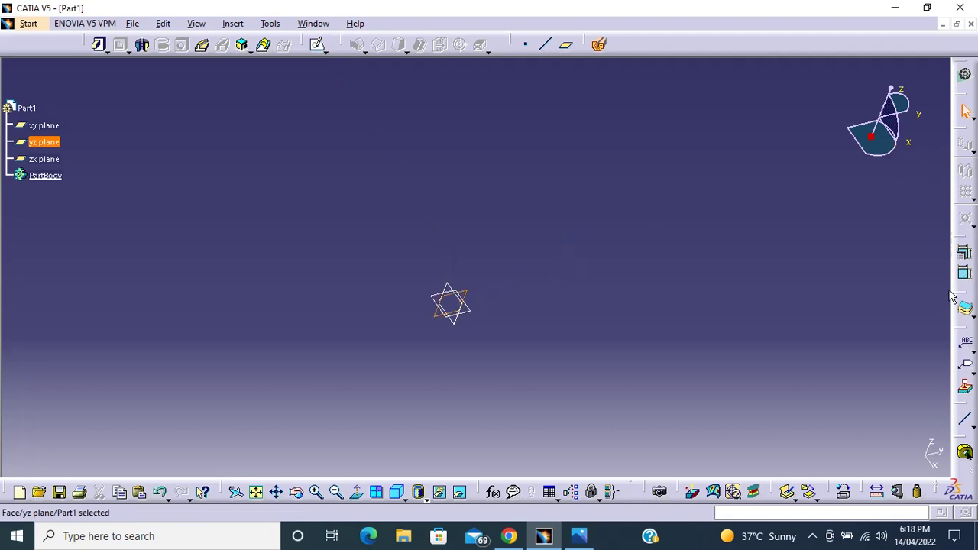
{"action": "left_click", "coordinate": [317, 47]}
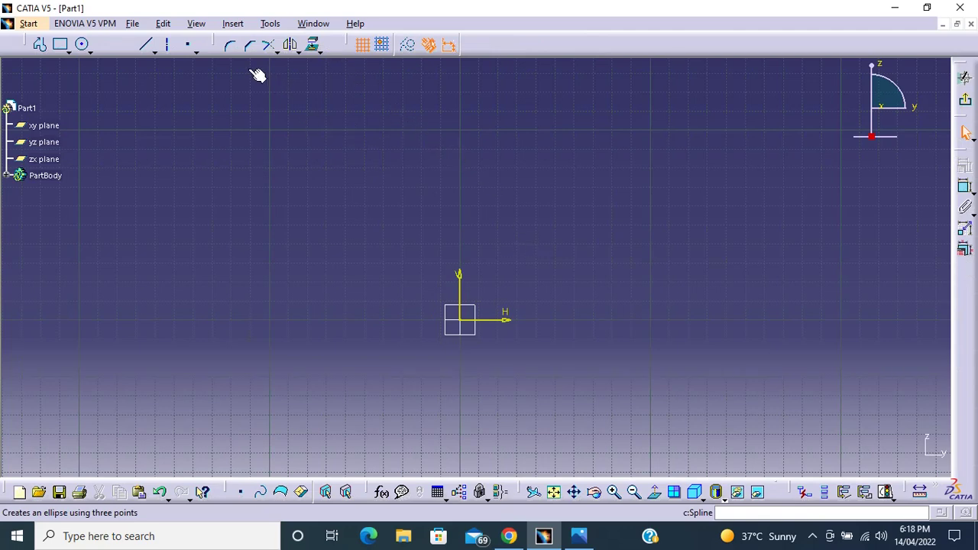
{"action": "left_click", "coordinate": [104, 47]}
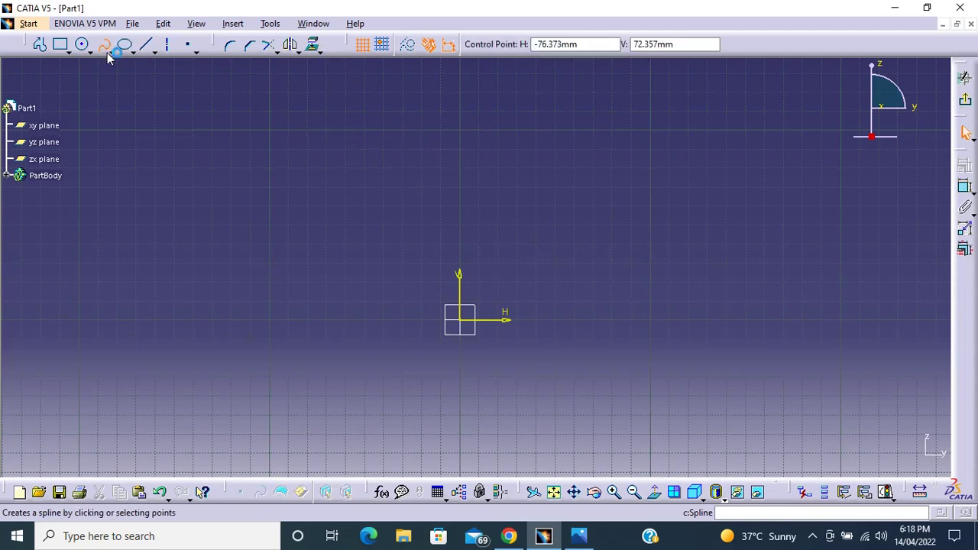
{"action": "left_click", "coordinate": [461, 320]}
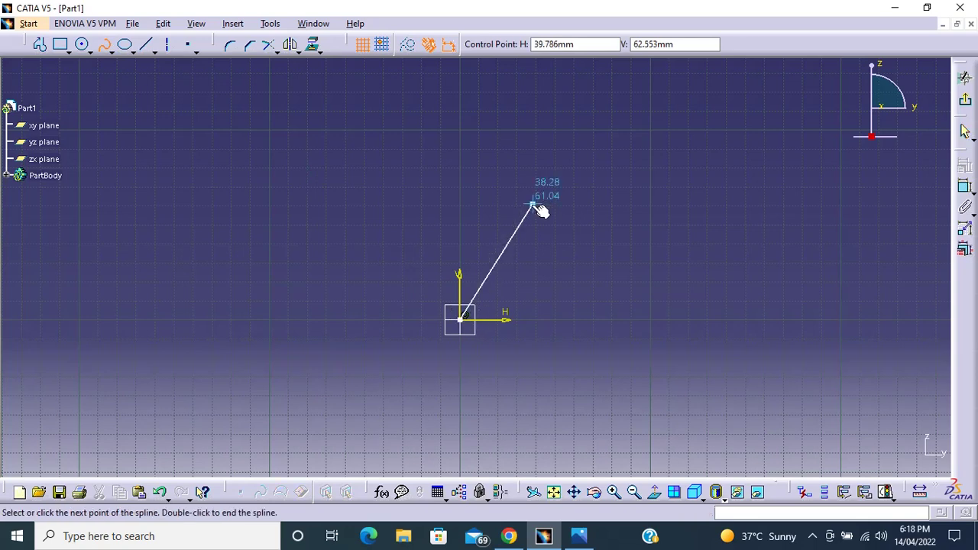
{"action": "left_click", "coordinate": [507, 241]}
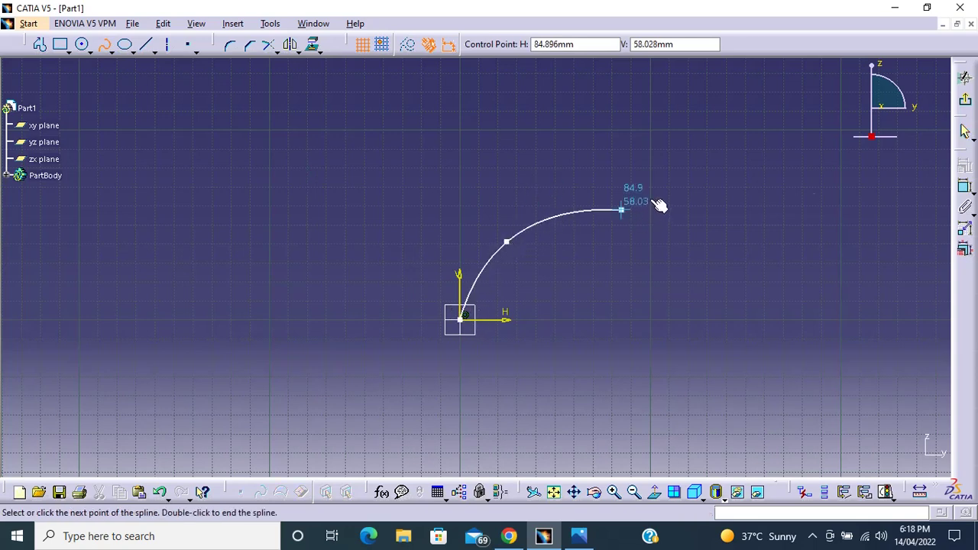
{"action": "left_click", "coordinate": [650, 201]}
{"action": "double_click", "coordinate": [783, 220]}
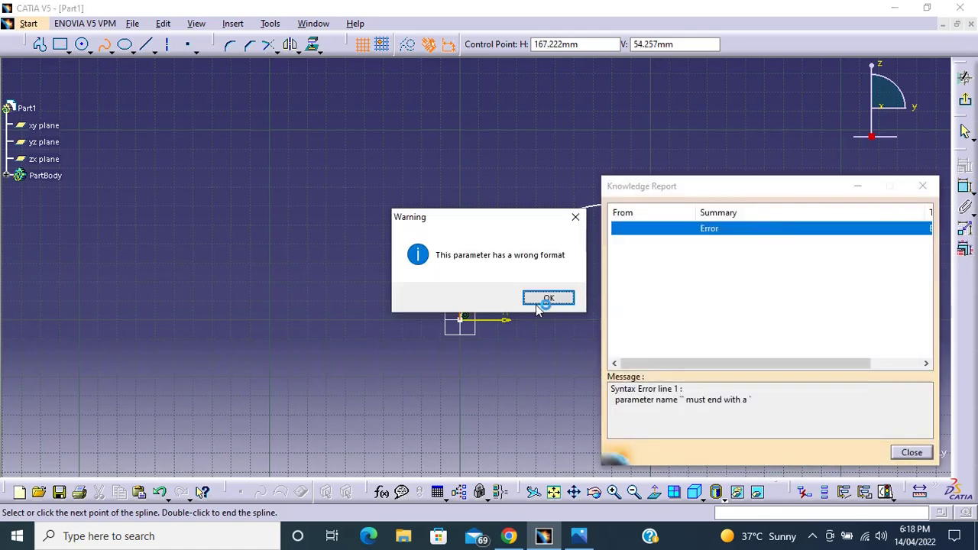
{"action": "left_click", "coordinate": [909, 452]}
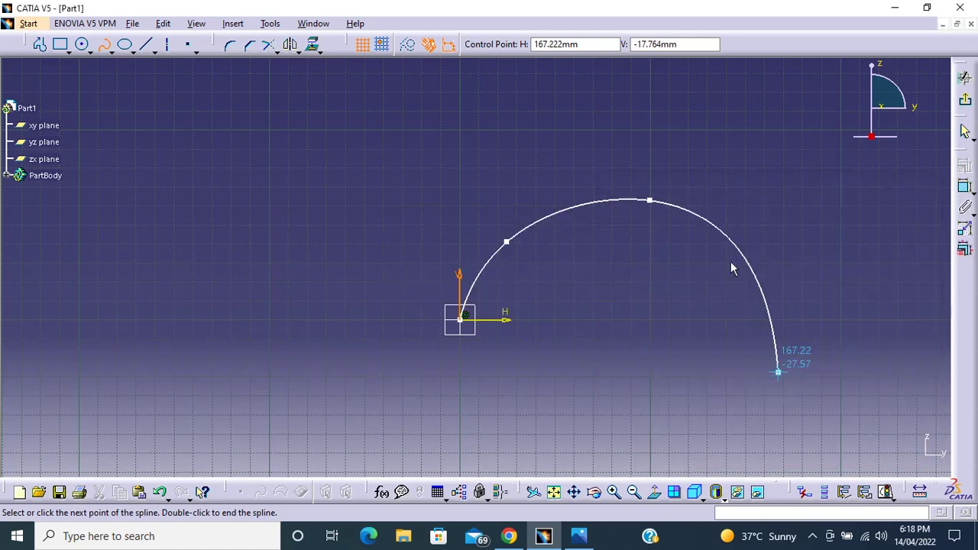
{"action": "key", "text": "Escape"}
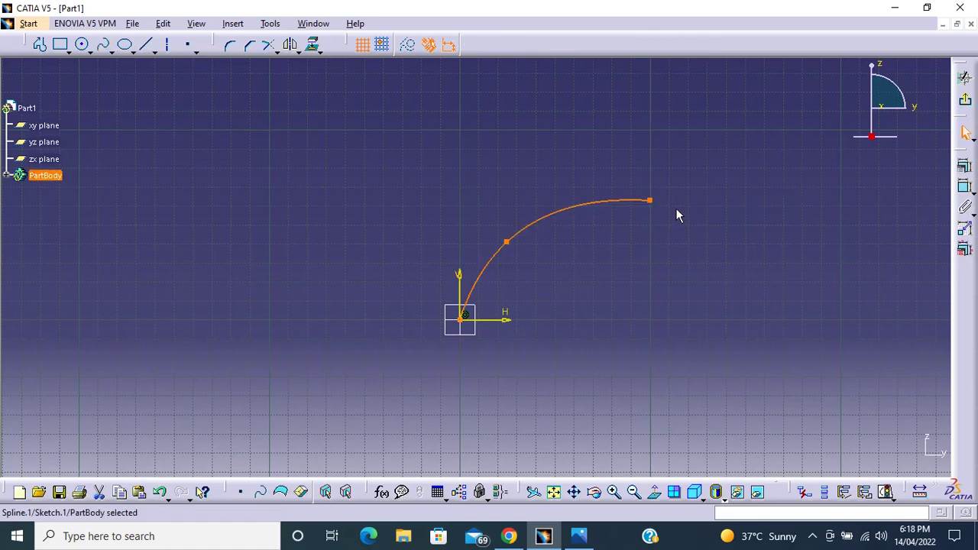
{"action": "left_click", "coordinate": [964, 101]}
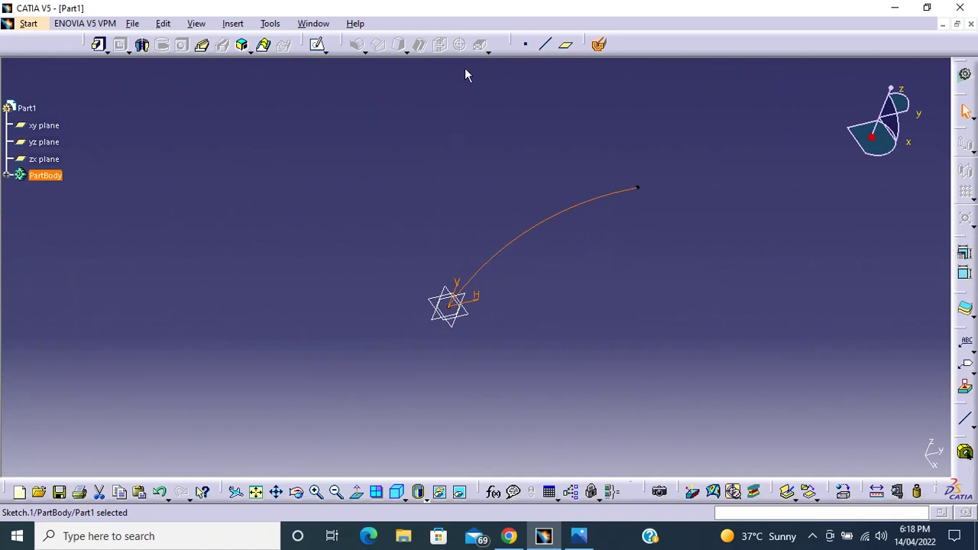
Start an Angle/Normal to curve line on the sketched spline and choose the zx plane as its support.
{"action": "left_click", "coordinate": [544, 44]}
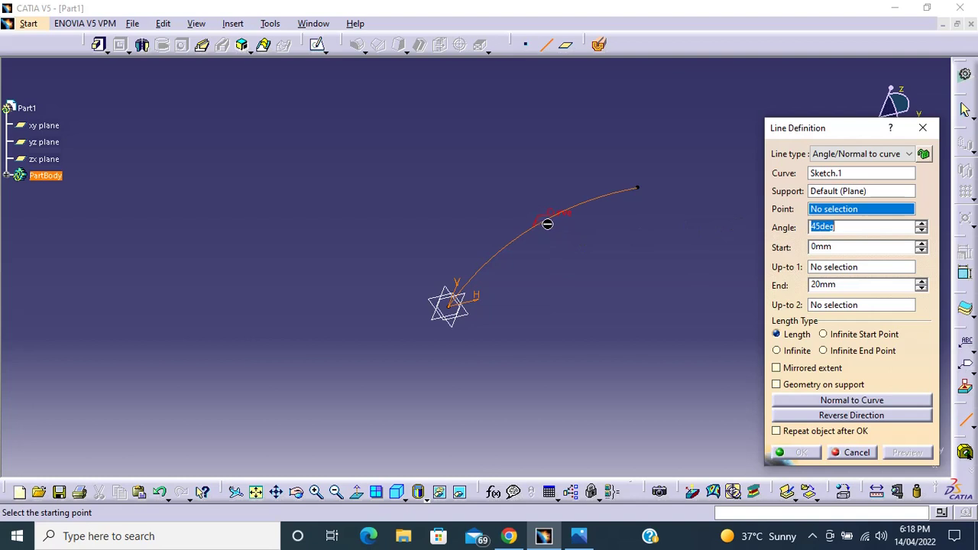
{"action": "left_click", "coordinate": [841, 191]}
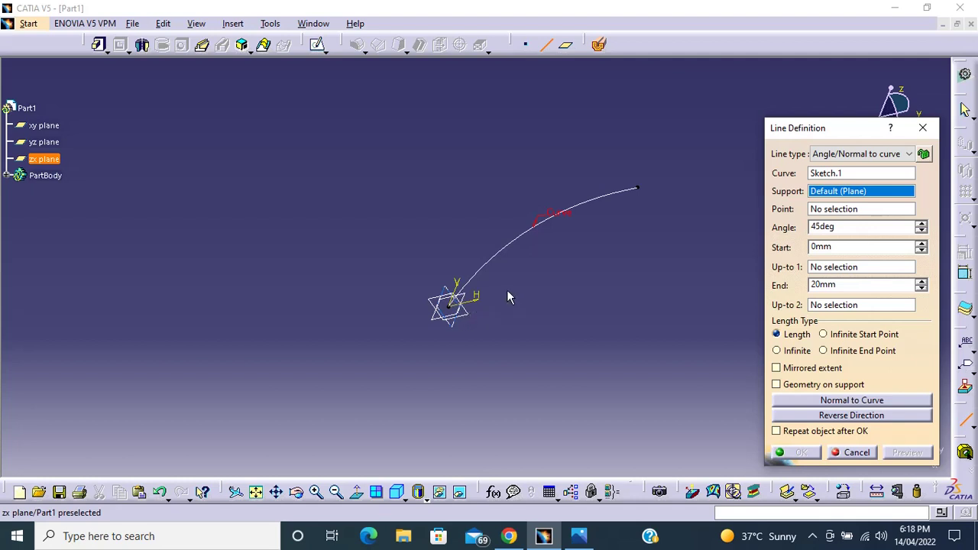
{"action": "middle_click_drag", "start_coordinate": [530, 323], "coordinate": [448, 332]}
{"action": "left_click", "coordinate": [459, 330]}
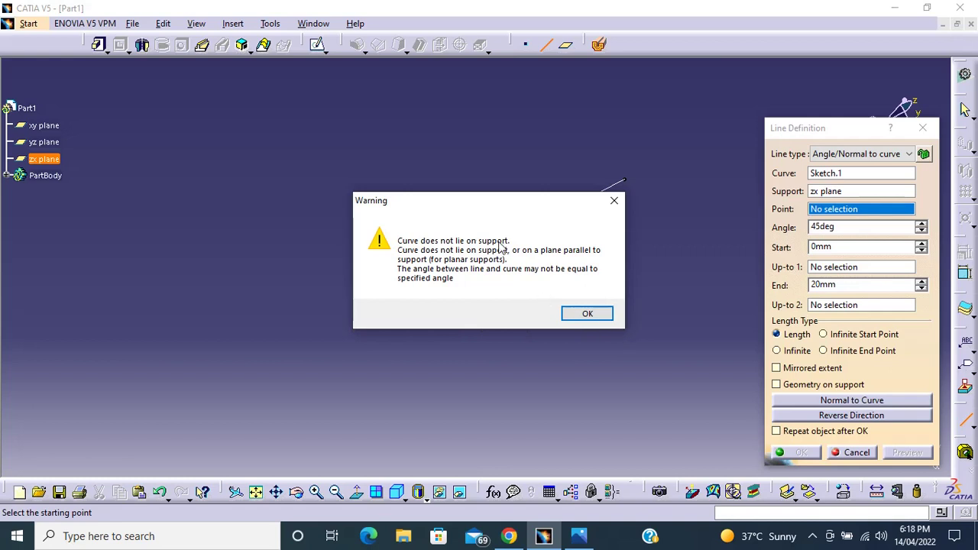
{"action": "left_click", "coordinate": [583, 314]}
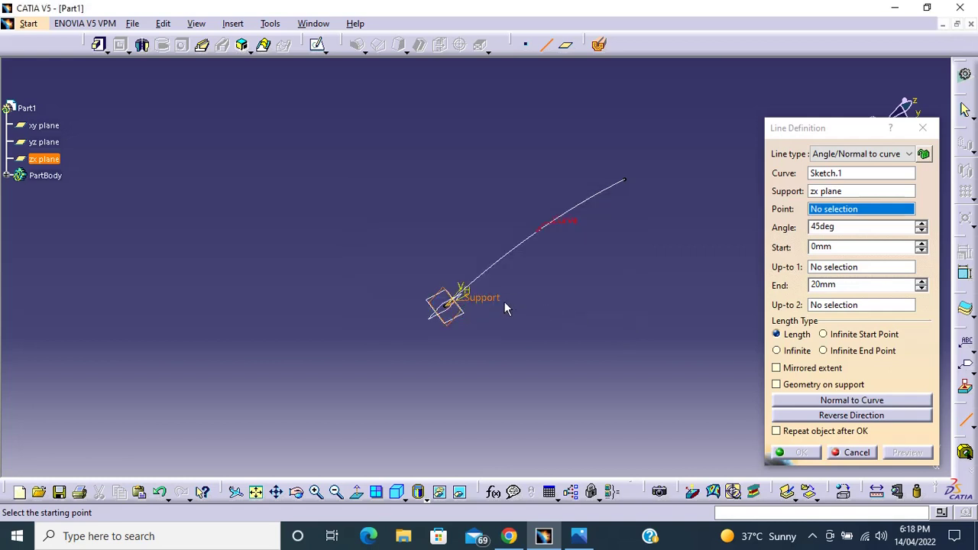
{"action": "middle_click_drag", "start_coordinate": [539, 326], "coordinate": [552, 334]}
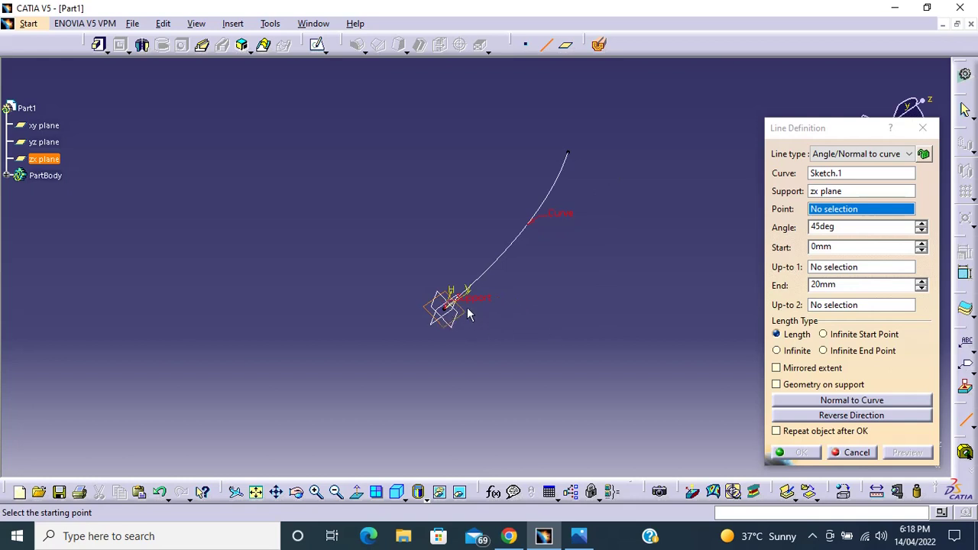
Try using the spline's far end vertex as the starting point of the line supported by the zx plane.
{"action": "left_click", "coordinate": [849, 193]}
{"action": "left_click", "coordinate": [850, 213]}
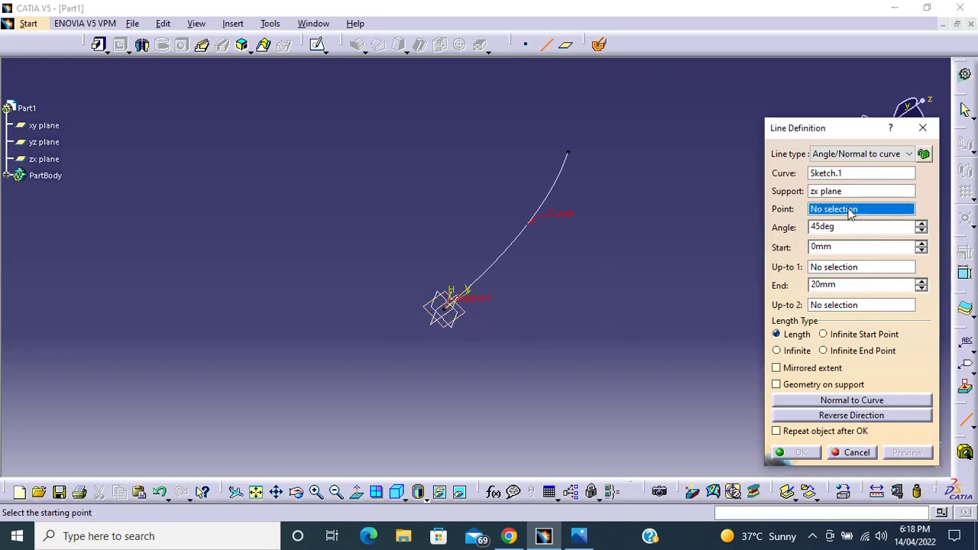
{"action": "left_click", "coordinate": [578, 157]}
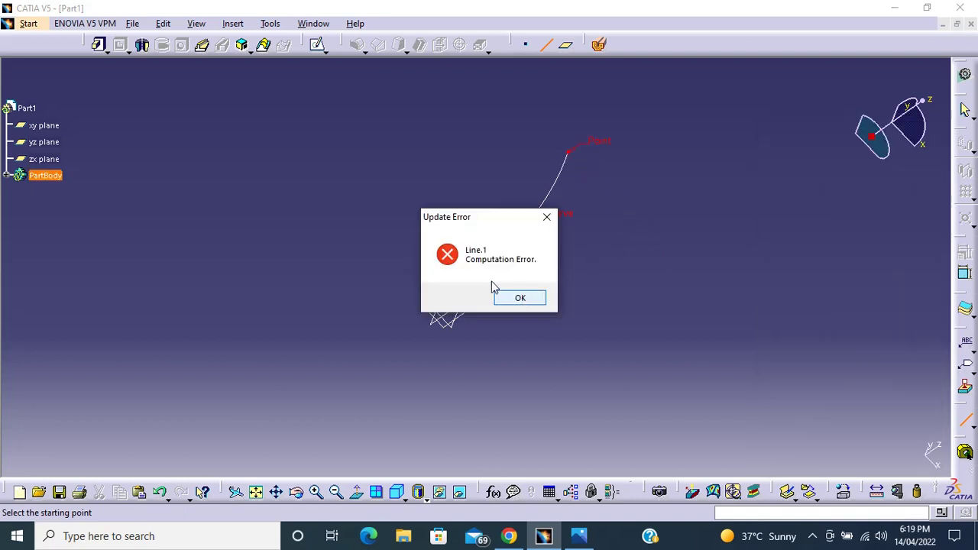
{"action": "left_click", "coordinate": [523, 298]}
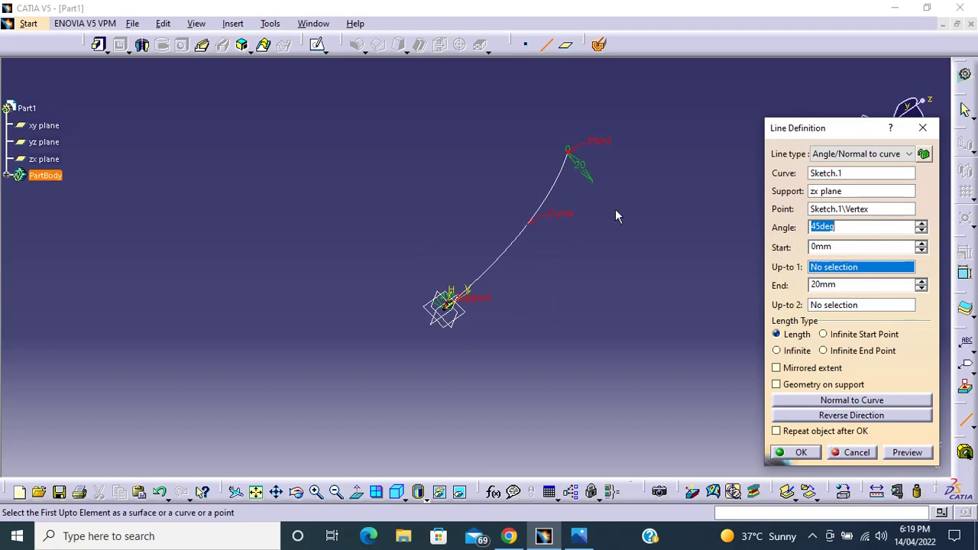
{"action": "middle_click_drag", "start_coordinate": [596, 228], "coordinate": [359, 195]}
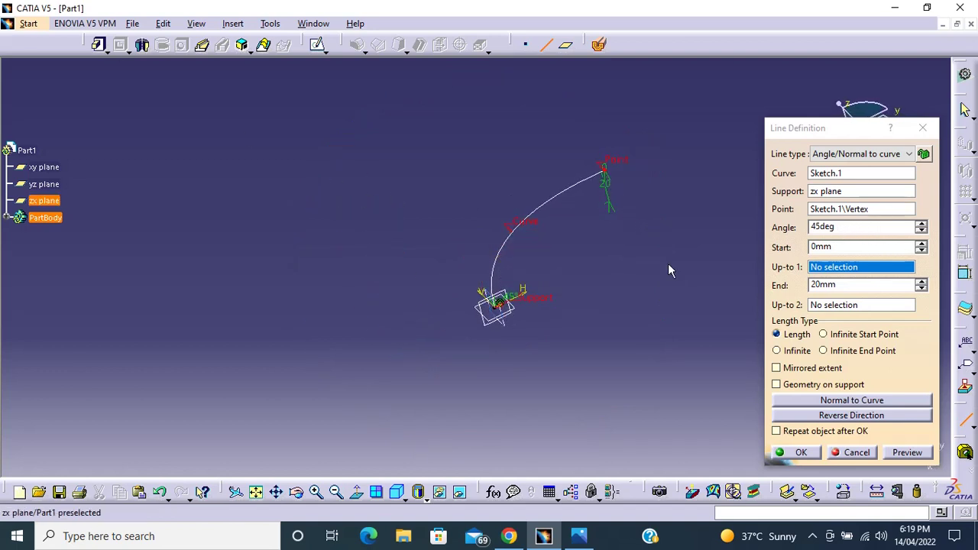
Try limiting the line with the sketch origin as its Up-to 1 element.
{"action": "left_click", "coordinate": [498, 308]}
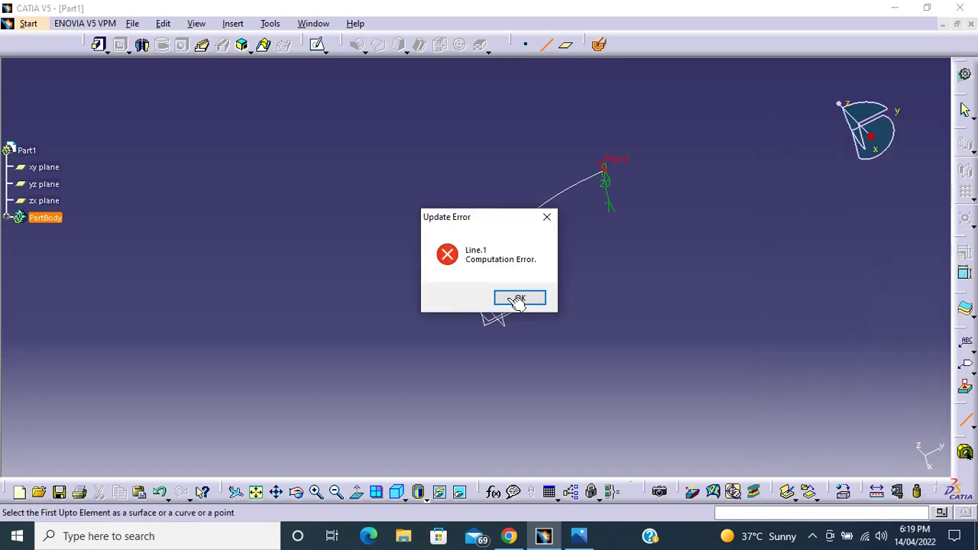
{"action": "left_click", "coordinate": [518, 299]}
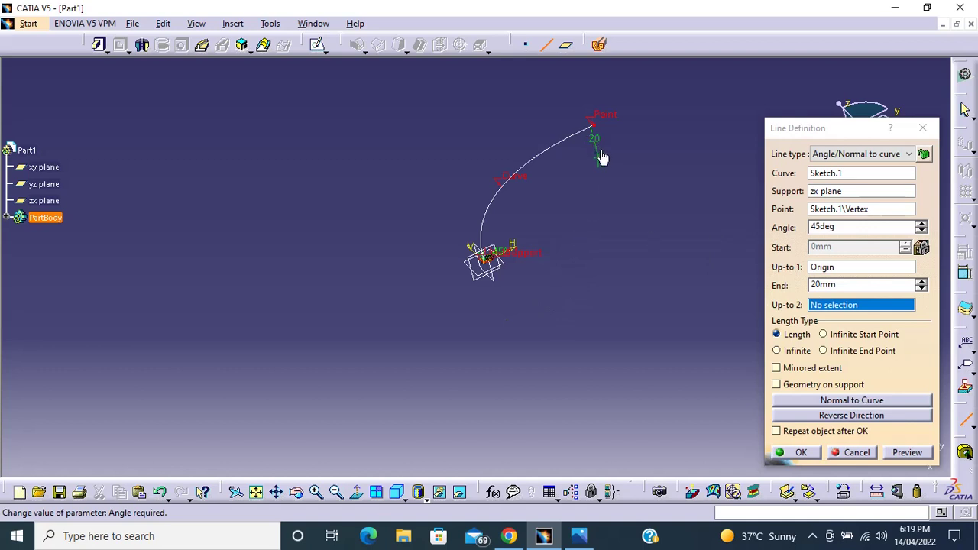
{"action": "left_click", "coordinate": [842, 226]}
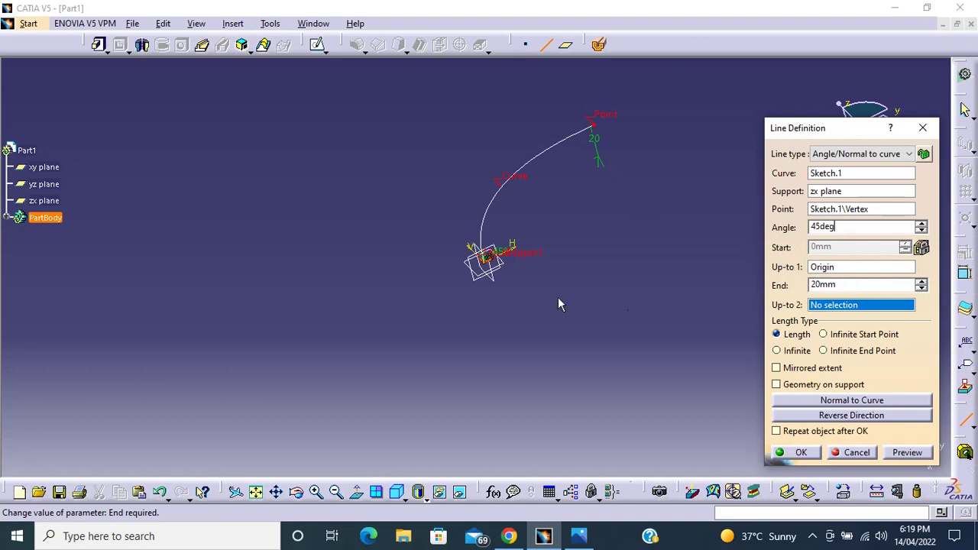
{"action": "left_click", "coordinate": [848, 268]}
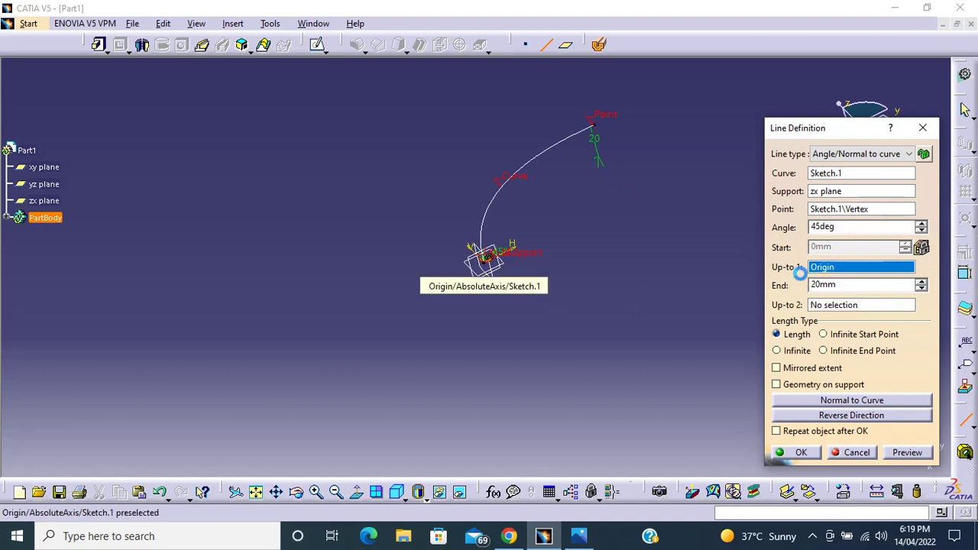
{"action": "left_click", "coordinate": [493, 263]}
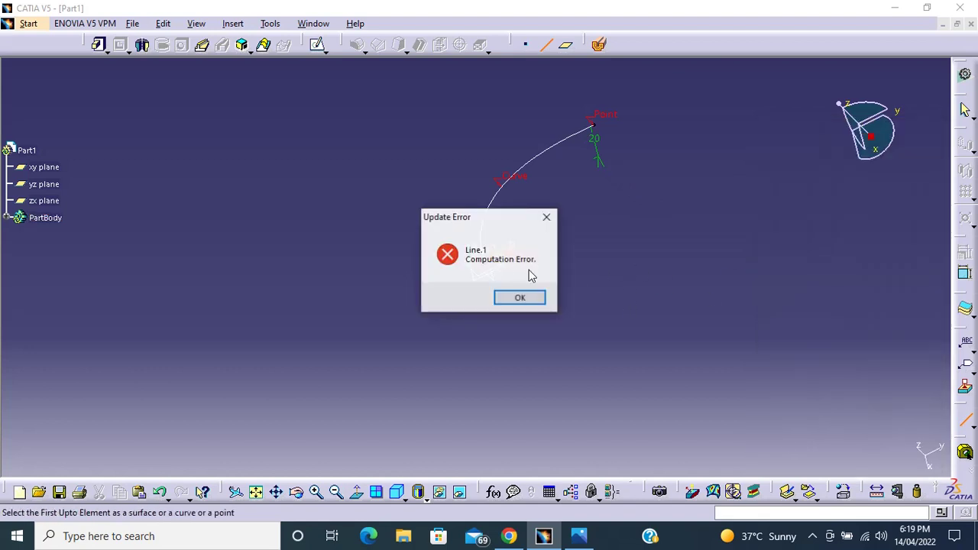
{"action": "left_click", "coordinate": [529, 300]}
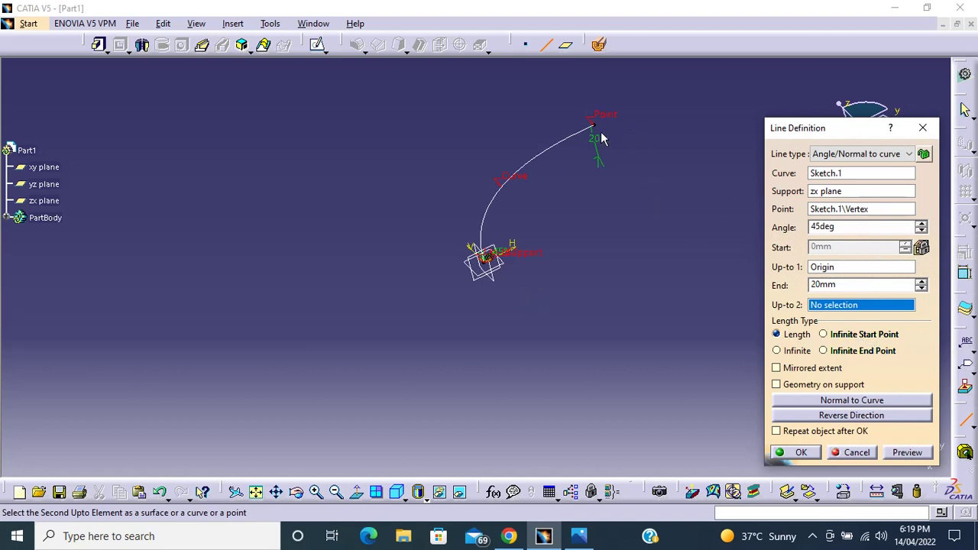
Redefine the line with the spline as curve, the yz plane as support and the sketch origin as point.
{"action": "left_click", "coordinate": [833, 174]}
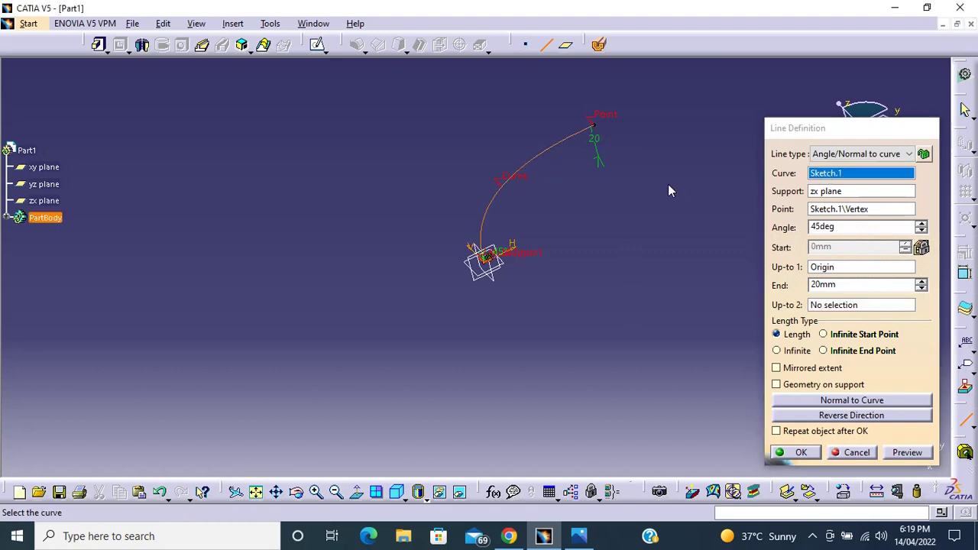
{"action": "left_click", "coordinate": [527, 158]}
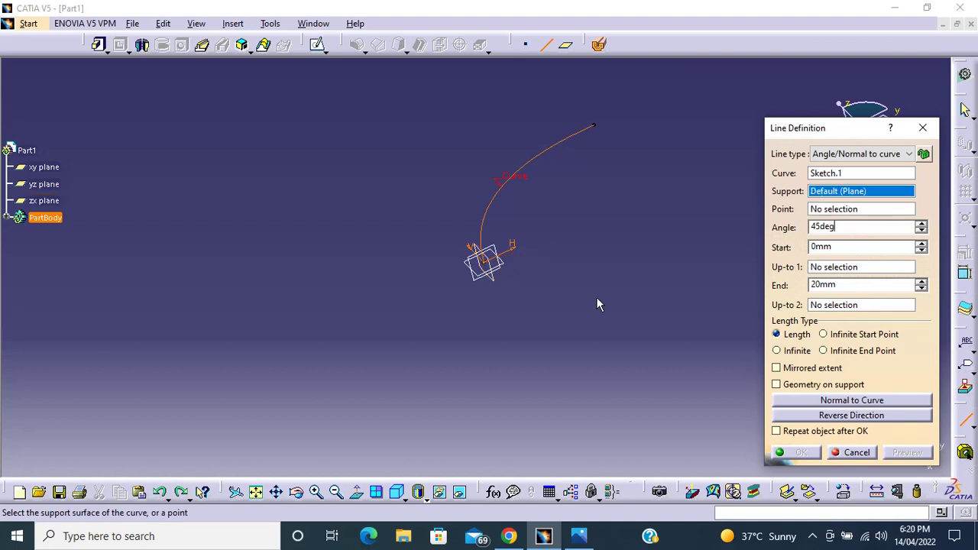
{"action": "left_click", "coordinate": [502, 268]}
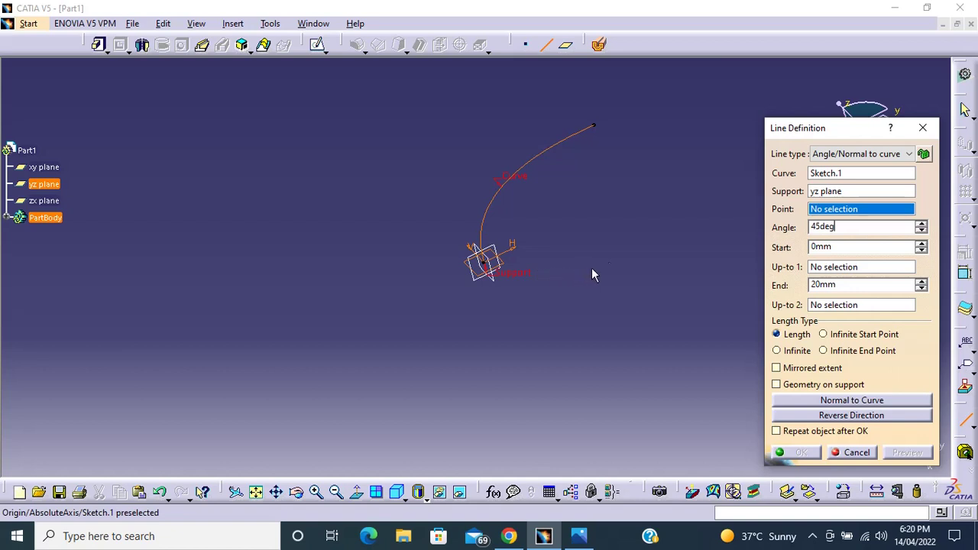
{"action": "left_click", "coordinate": [495, 270]}
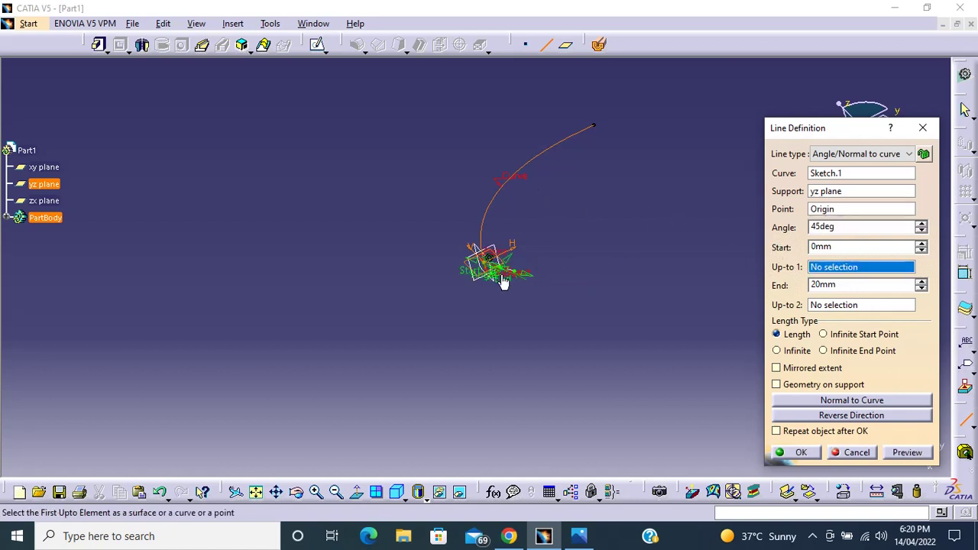
Stretch the line's end to 175 mm and adjust its angle to 27 degrees.
{"action": "left_click_drag", "start_coordinate": [679, 320], "coordinate": [741, 347]}
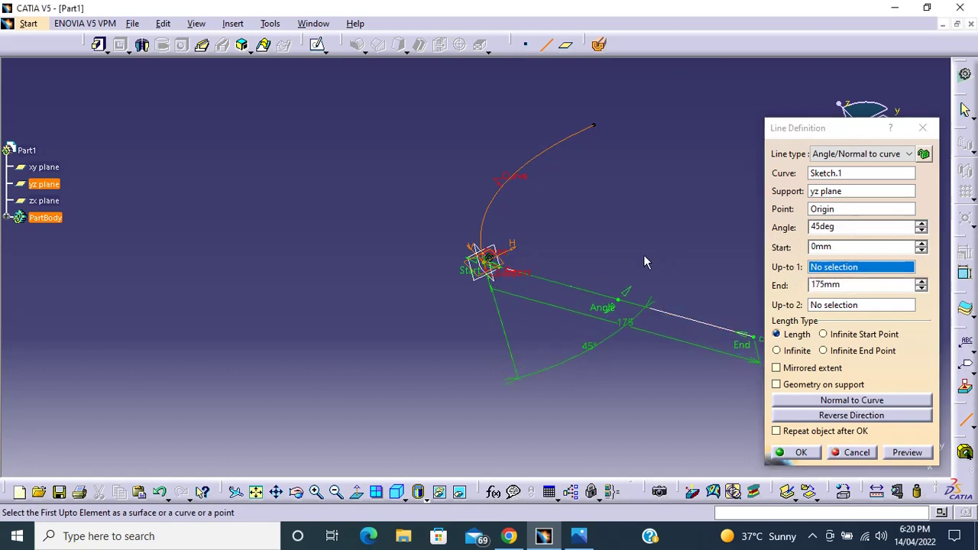
{"action": "middle_click_drag", "start_coordinate": [653, 226], "coordinate": [380, 138]}
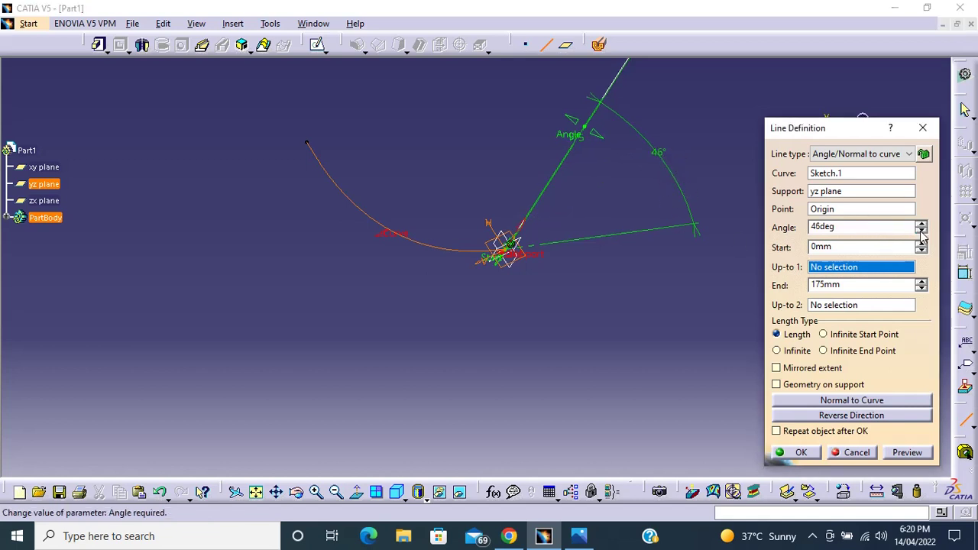
{"action": "left_click_drag", "start_coordinate": [920, 229], "coordinate": [922, 238]}
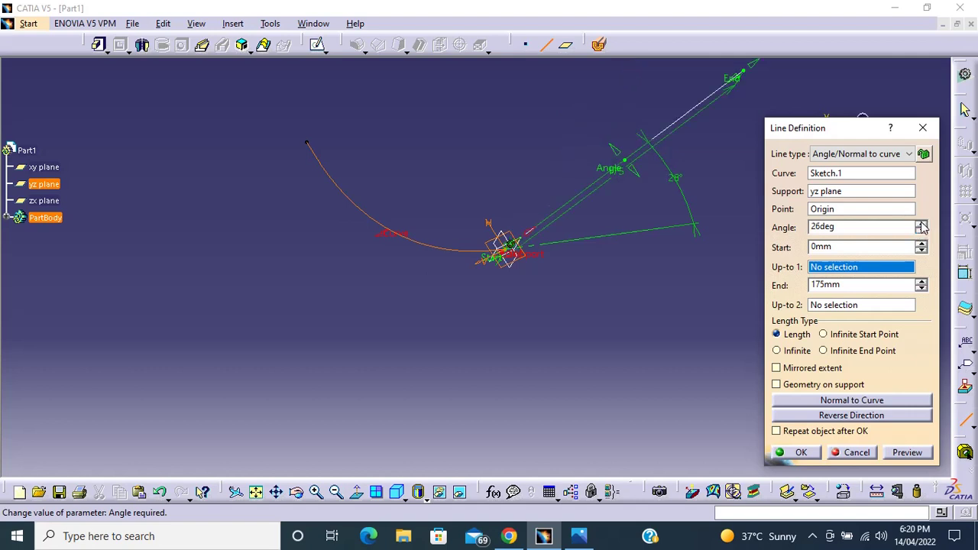
{"action": "left_click", "coordinate": [922, 227]}
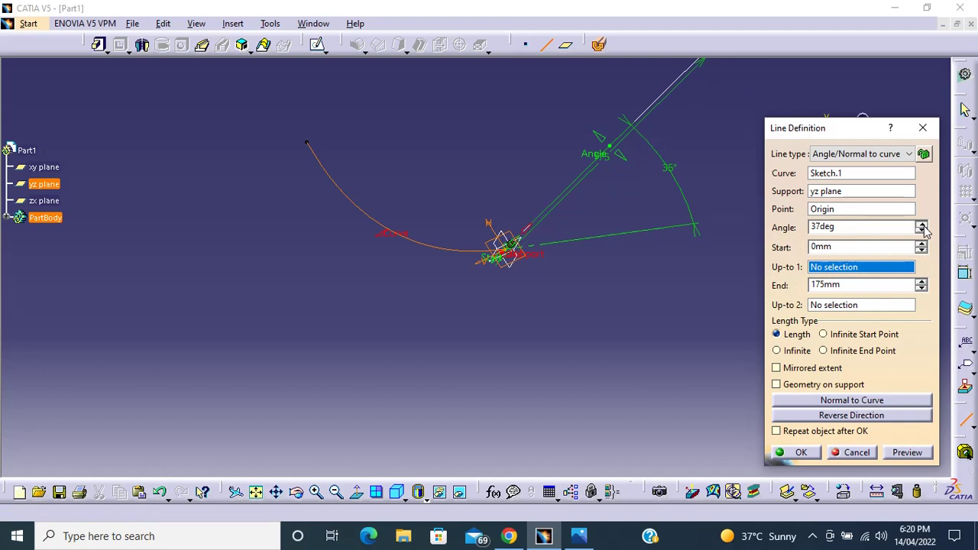
{"action": "left_click", "coordinate": [922, 230]}
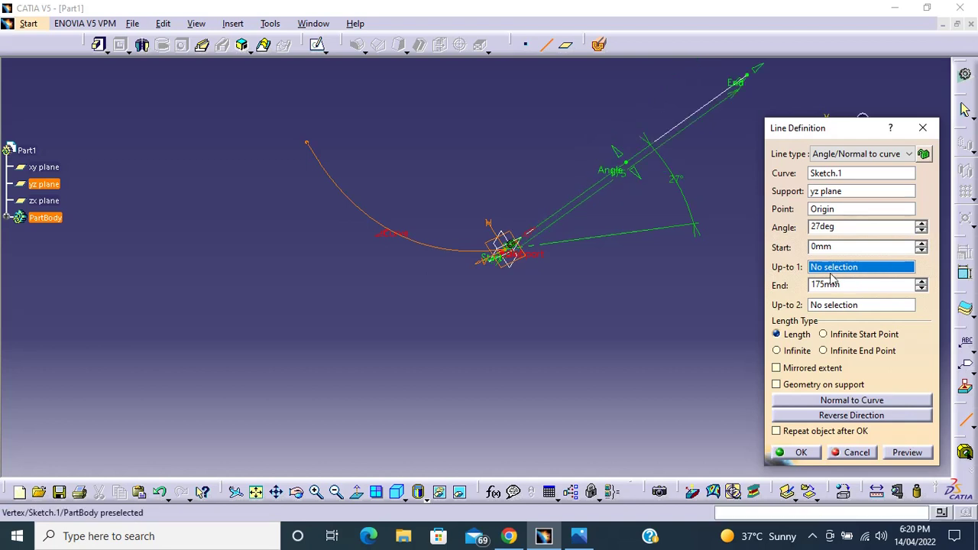
Set the spline's far end vertex as the line's Up-to 1 limit and reduce the angle to 24 degrees.
{"action": "left_click", "coordinate": [312, 145]}
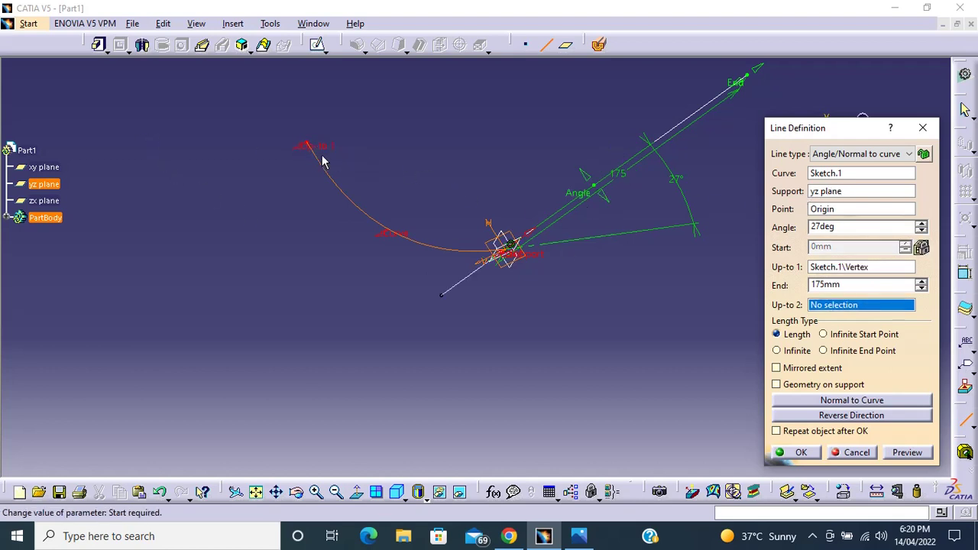
{"action": "left_click", "coordinate": [922, 231]}
{"action": "left_click", "coordinate": [922, 231]}
{"action": "left_click", "coordinate": [921, 231]}
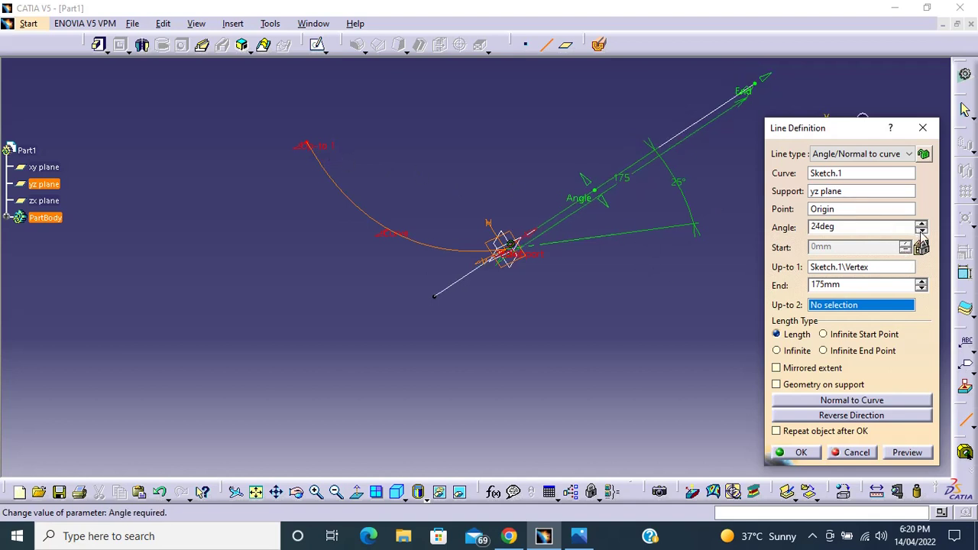
Adjust the line's angle to 22 degrees and shorten its end to 80 mm.
{"action": "left_click", "coordinate": [921, 223]}
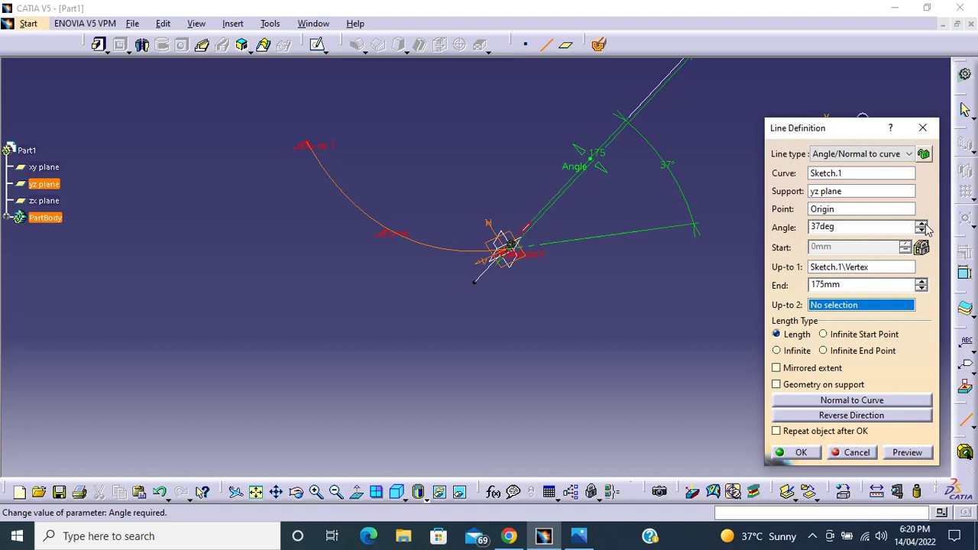
{"action": "left_click", "coordinate": [921, 232]}
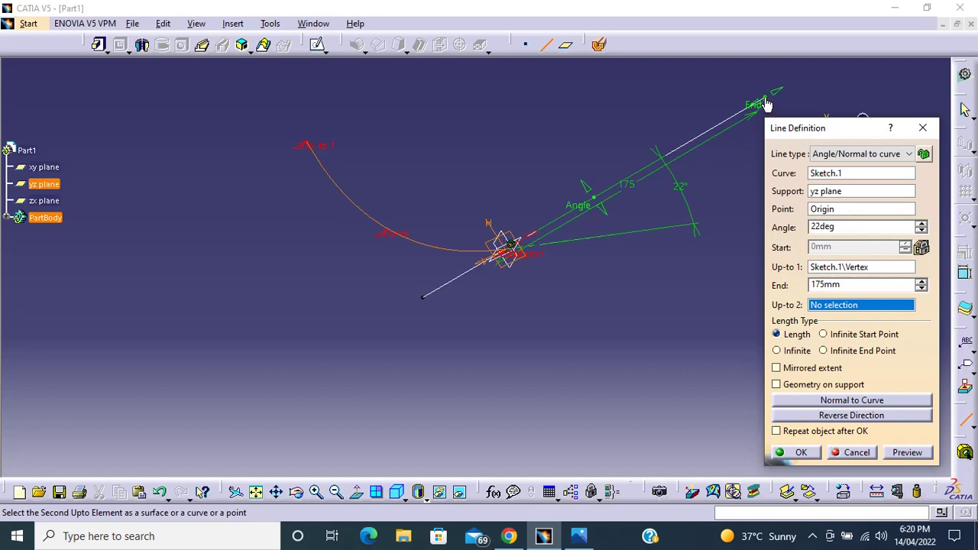
{"action": "left_click_drag", "start_coordinate": [766, 104], "coordinate": [619, 172]}
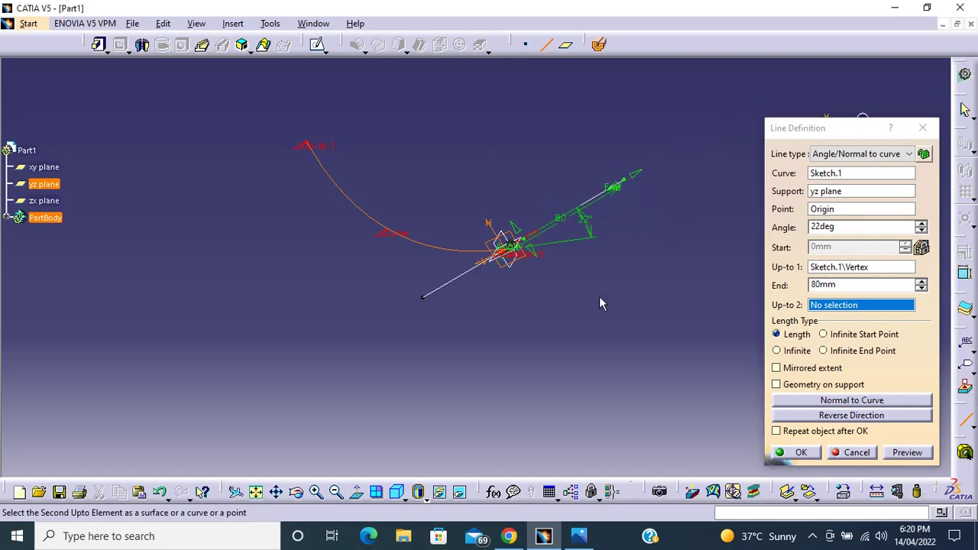
{"action": "middle_click_drag", "start_coordinate": [600, 301], "coordinate": [652, 260]}
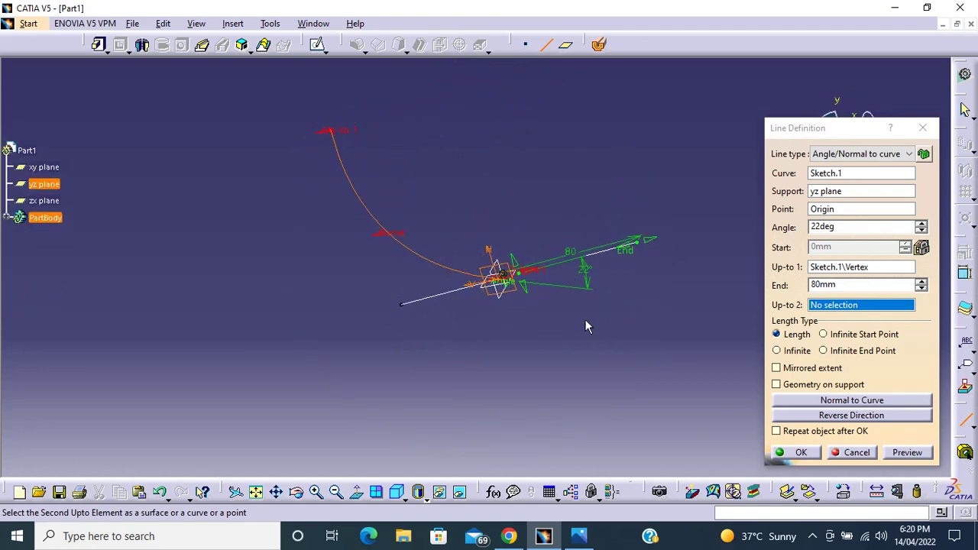
{"action": "middle_click_drag", "start_coordinate": [585, 327], "coordinate": [578, 198]}
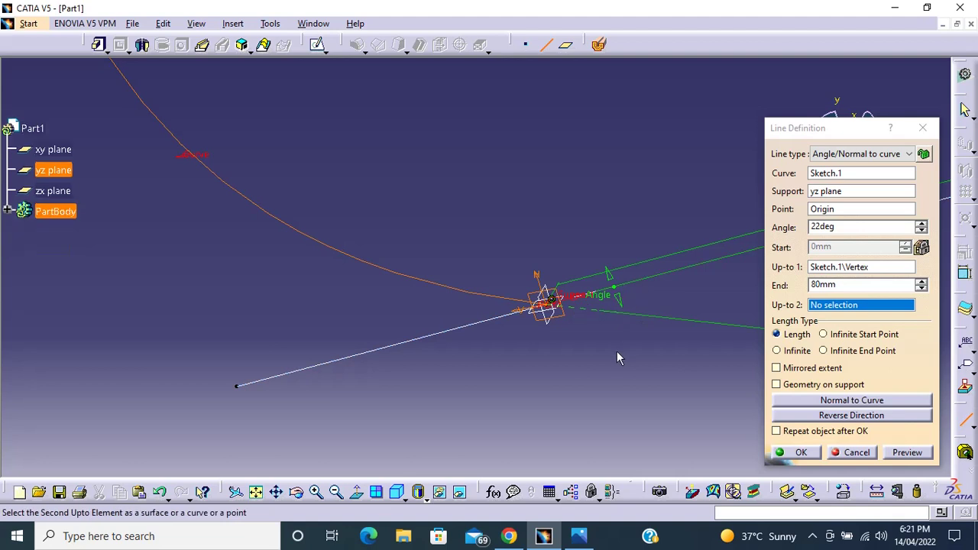
{"action": "middle_click_drag", "start_coordinate": [617, 352], "coordinate": [599, 328]}
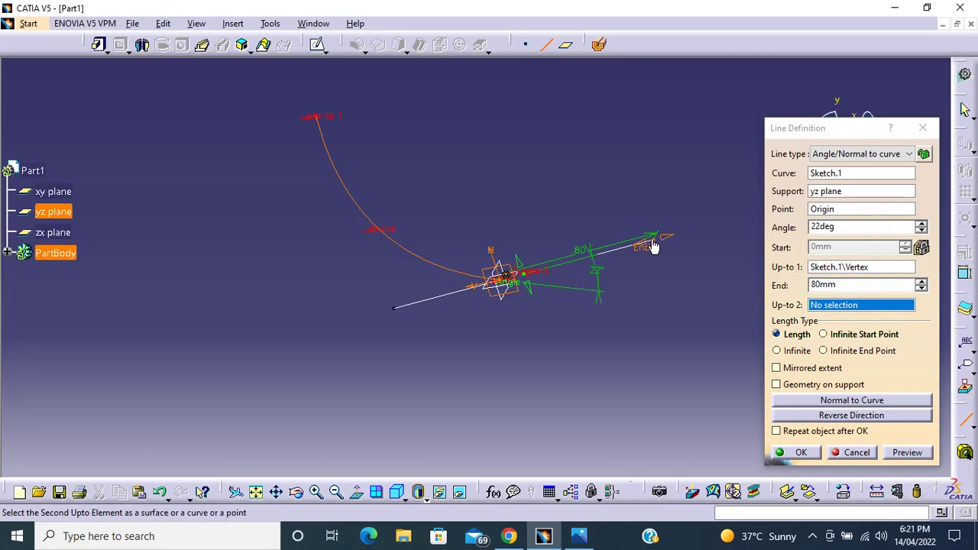
Resize the line's end to 117 mm and back to 63 mm, and try the mirrored extent option.
{"action": "left_click_drag", "start_coordinate": [654, 245], "coordinate": [727, 220]}
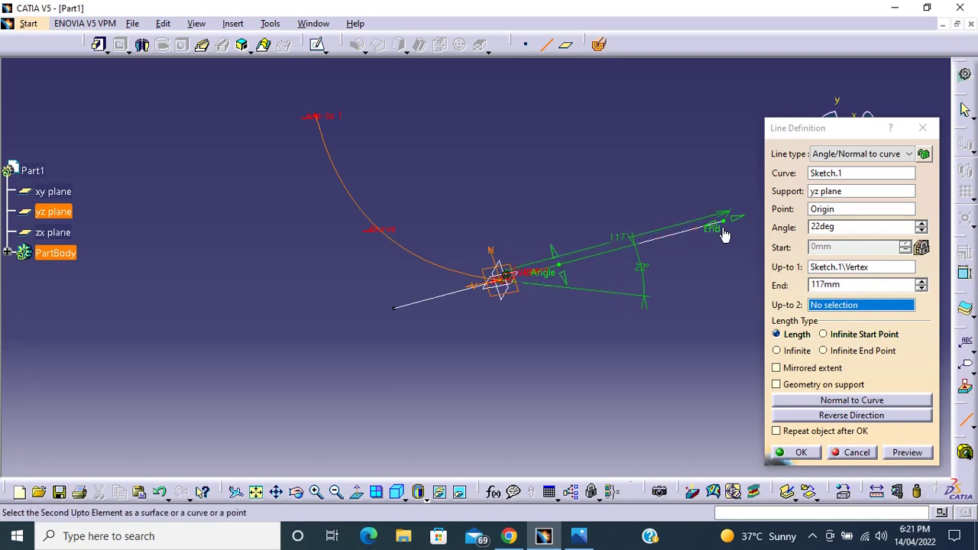
{"action": "left_click_drag", "start_coordinate": [725, 225], "coordinate": [623, 246]}
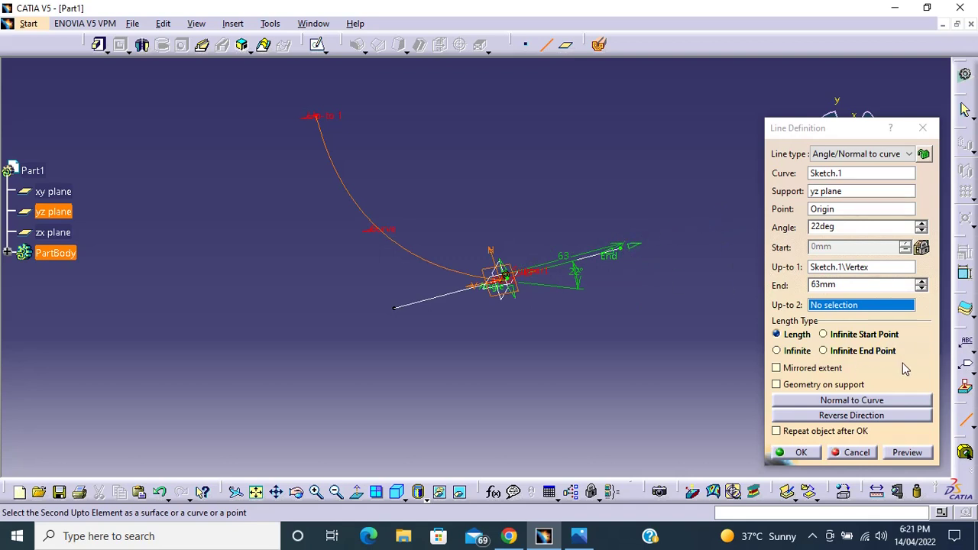
{"action": "left_click", "coordinate": [836, 370]}
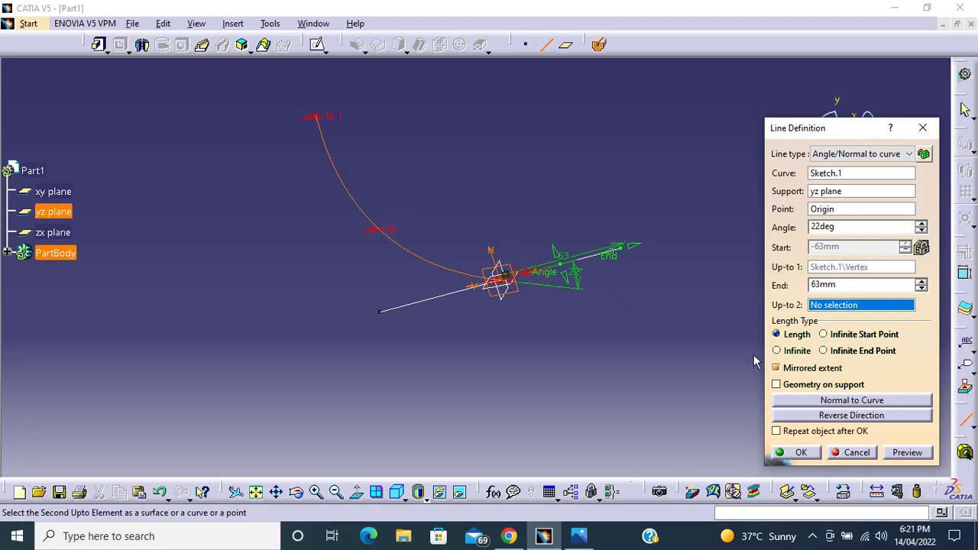
{"action": "left_click", "coordinate": [829, 369]}
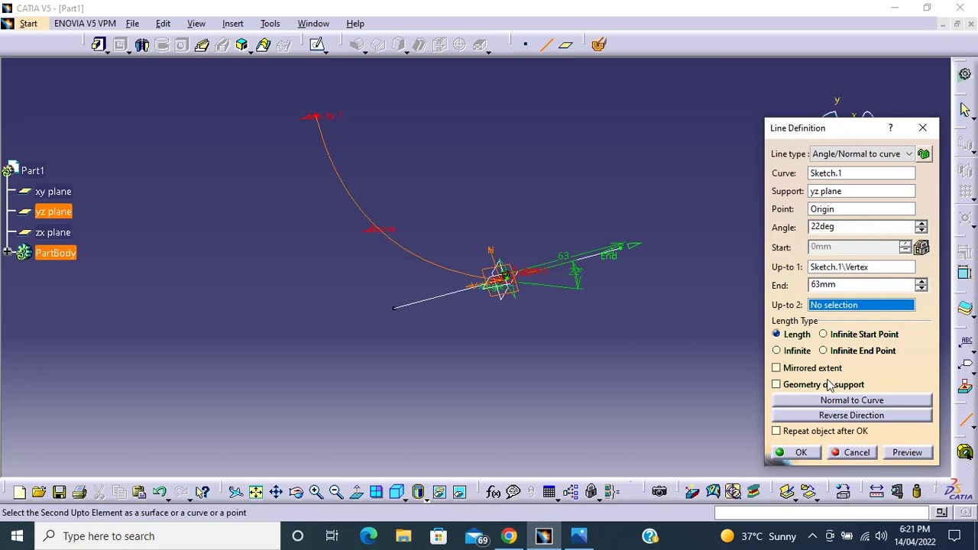
Enable geometry on support and mirrored extent for the line, and stretch its end to 102 mm.
{"action": "left_click", "coordinate": [828, 388]}
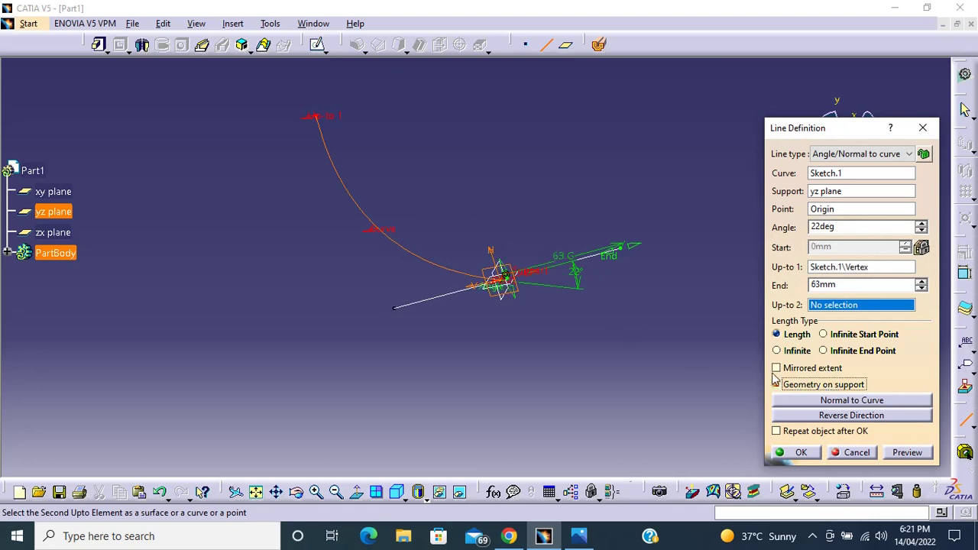
{"action": "left_click_drag", "start_coordinate": [631, 249], "coordinate": [698, 227]}
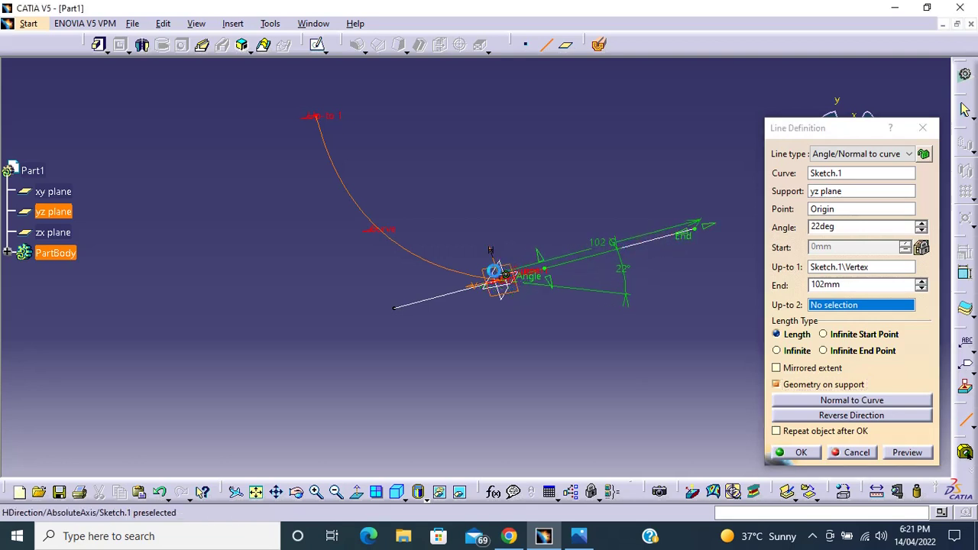
{"action": "left_click", "coordinate": [806, 369]}
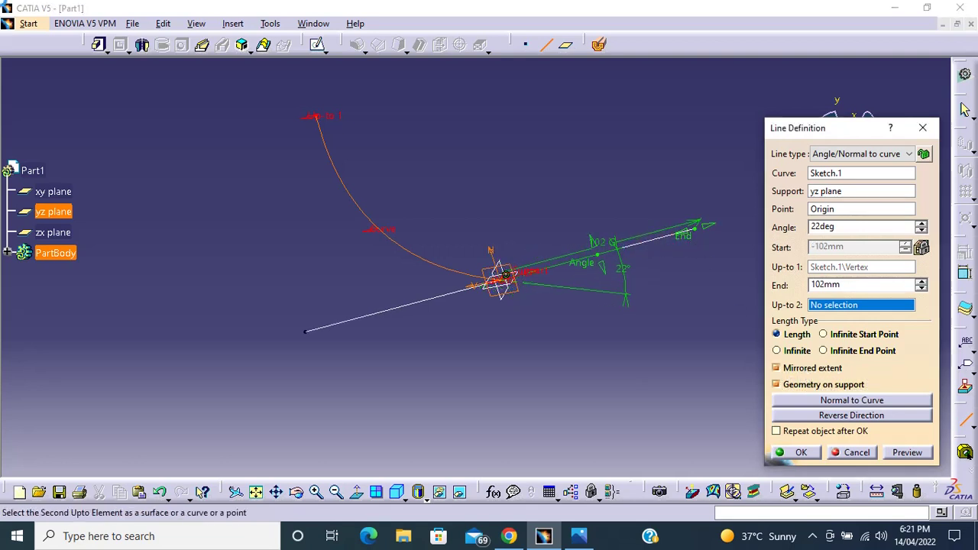
Make the line normal to the spline and reverse its direction.
{"action": "left_click", "coordinate": [881, 402]}
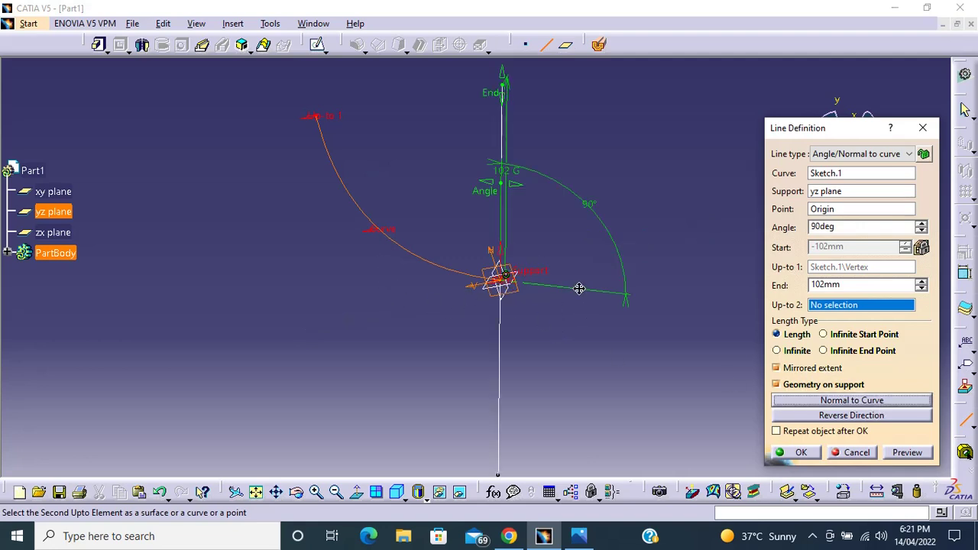
{"action": "middle_click_drag", "start_coordinate": [579, 286], "coordinate": [496, 292]}
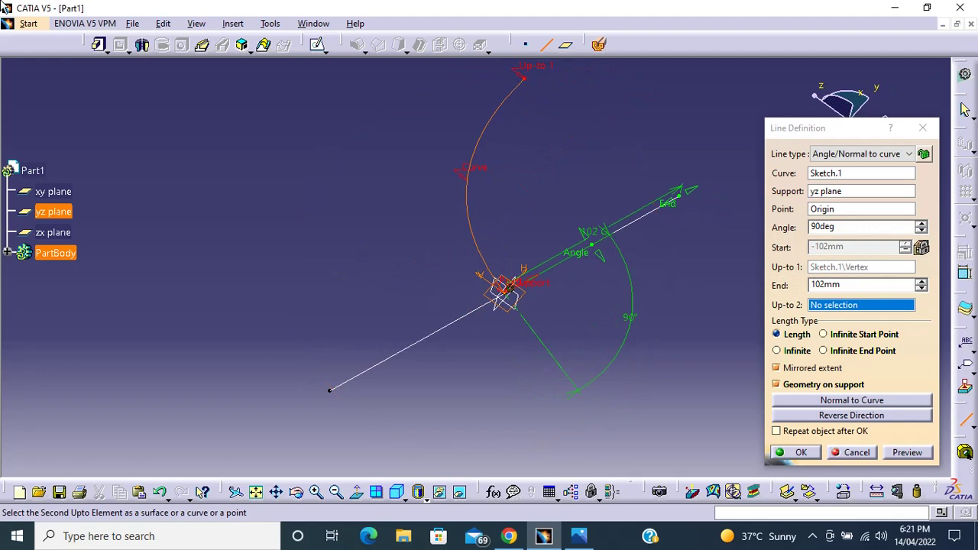
{"action": "left_click", "coordinate": [871, 423]}
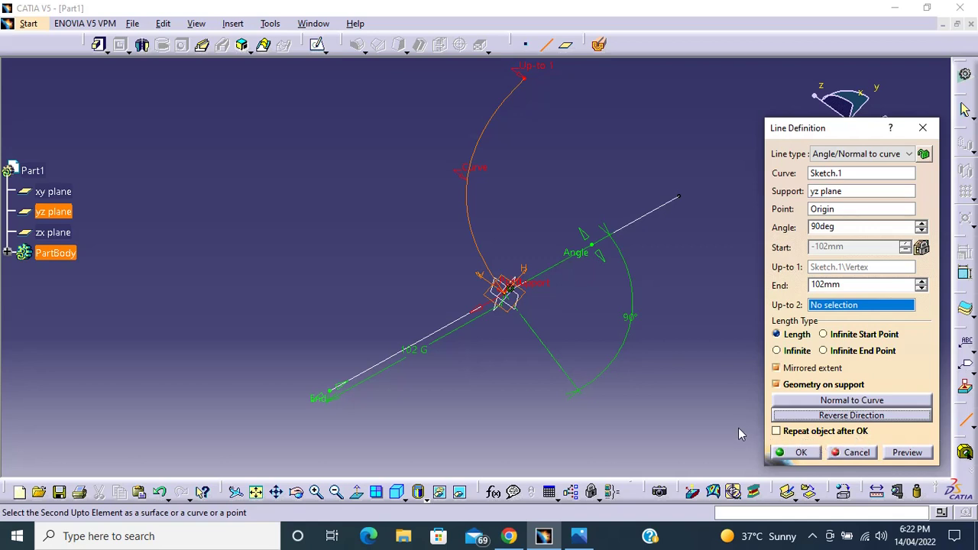
Create the line with object repetition, using 5 instances in absolute mode and a new body.
{"action": "left_click", "coordinate": [831, 431]}
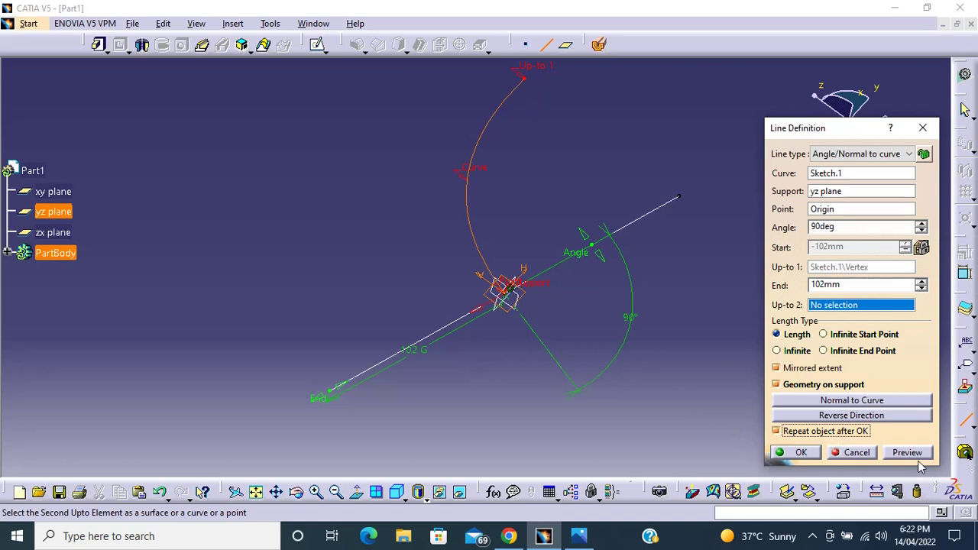
{"action": "left_click", "coordinate": [800, 452]}
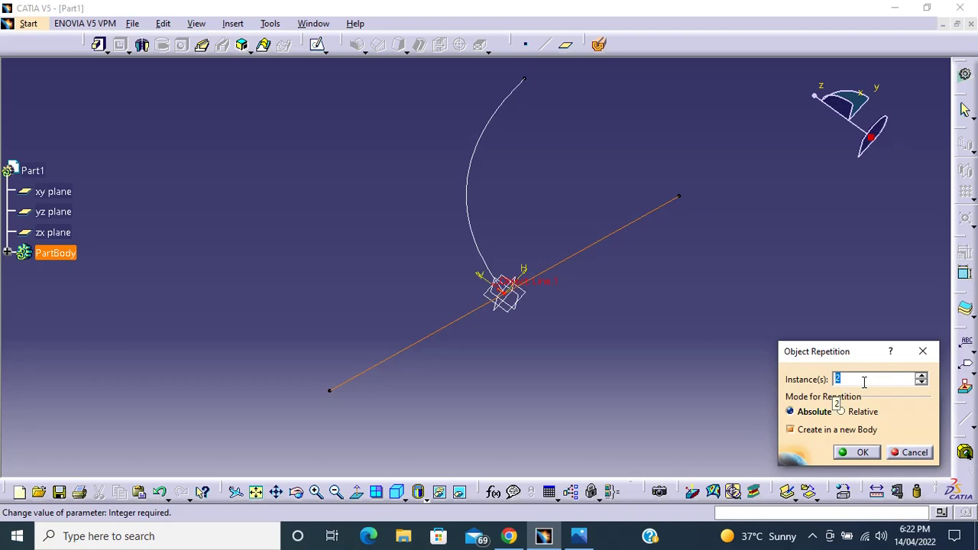
{"action": "type", "text": "5"}
{"action": "left_click", "coordinate": [859, 454]}
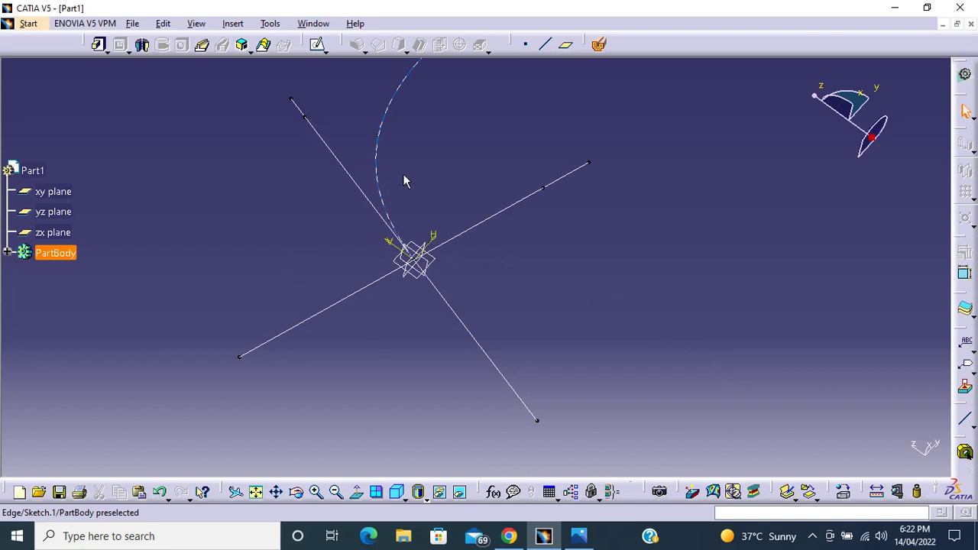
Edit the repeated line that runs tangent to the spline at the origin and turn off its geometry on support option.
{"action": "mouse_move", "coordinate": [463, 262]}
{"action": "middle_mouse_down"}
{"action": "mouse_move", "coordinate": [631, 286]}
{"action": "mouse_move", "coordinate": [461, 286]}
{"action": "mouse_move", "coordinate": [523, 422]}
{"action": "mouse_move", "coordinate": [642, 424]}
{"action": "mouse_move", "coordinate": [550, 344]}
{"action": "mouse_move", "coordinate": [420, 334]}
{"action": "mouse_move", "coordinate": [338, 276]}
{"action": "middle_mouse_up"}
{"action": "double_click", "coordinate": [479, 307]}
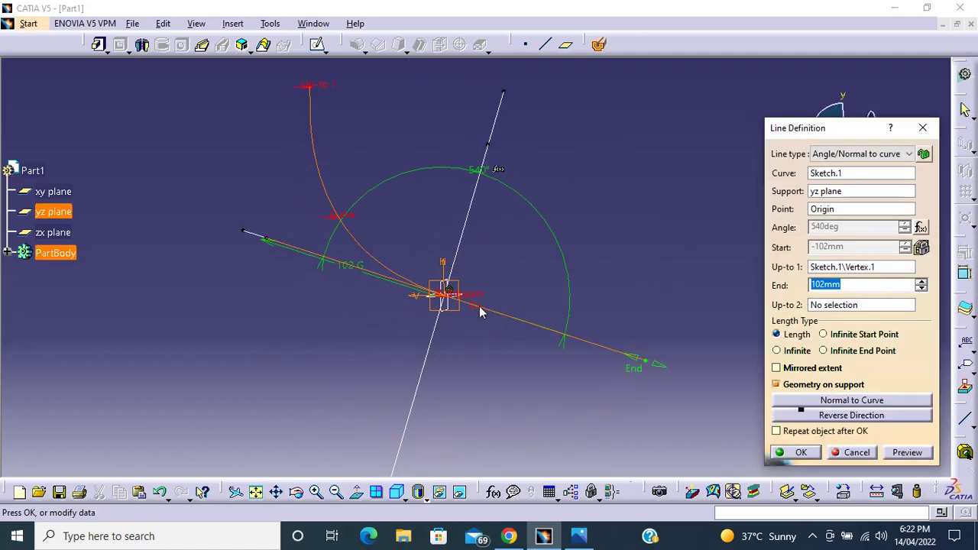
{"action": "left_click", "coordinate": [794, 386]}
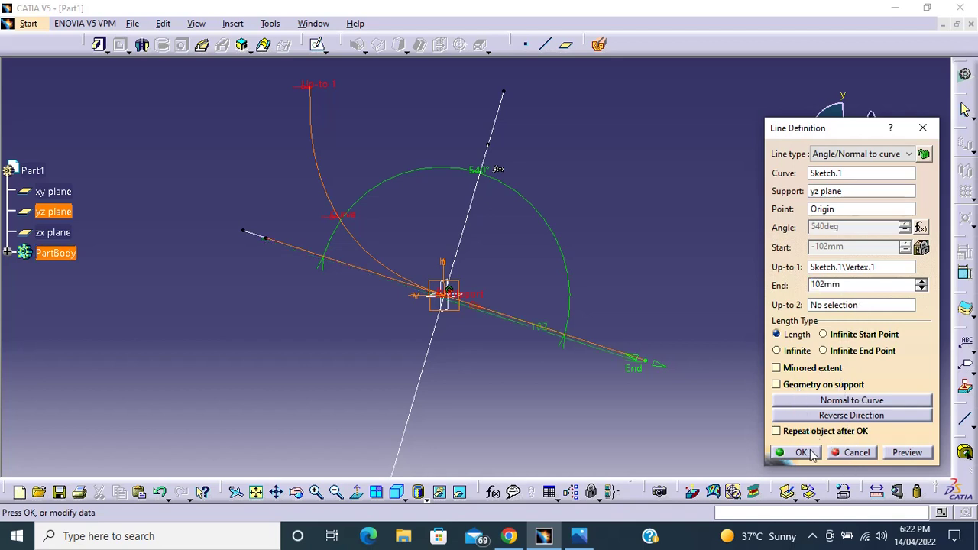
{"action": "left_click", "coordinate": [795, 455]}
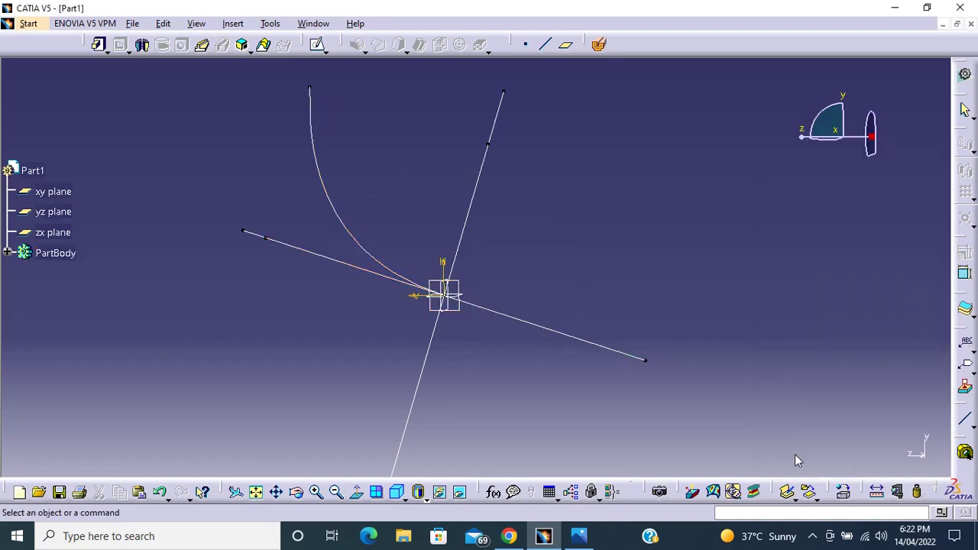
Redefine the same repeated line as Tangent to curve, with the spline as curve and the sketch origin as Element 2.
{"action": "left_click", "coordinate": [544, 45]}
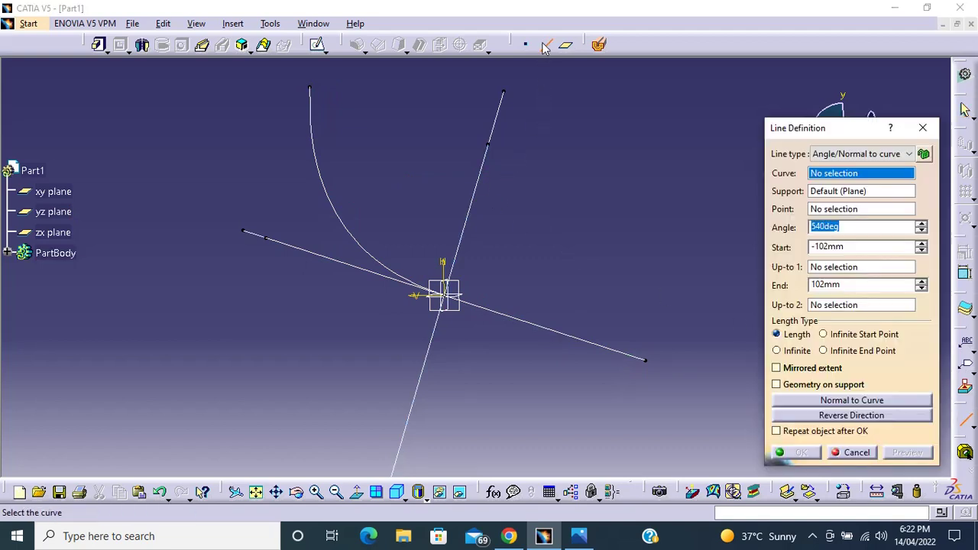
{"action": "left_click", "coordinate": [860, 454]}
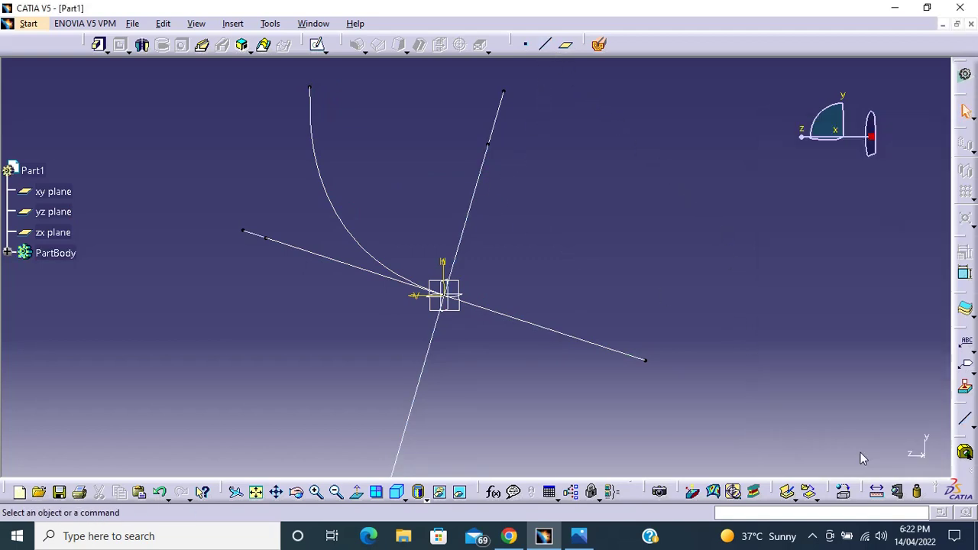
{"action": "double_click", "coordinate": [490, 311]}
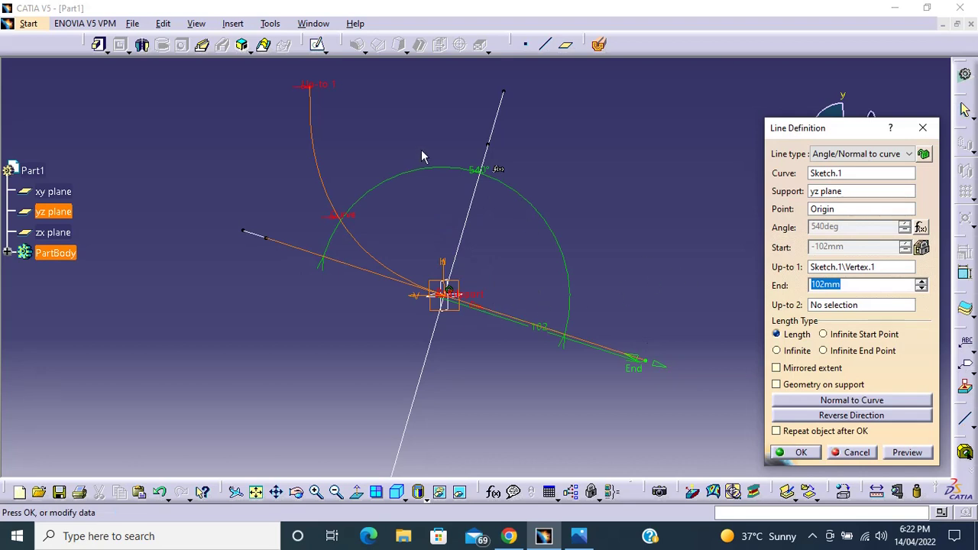
{"action": "left_click", "coordinate": [907, 153]}
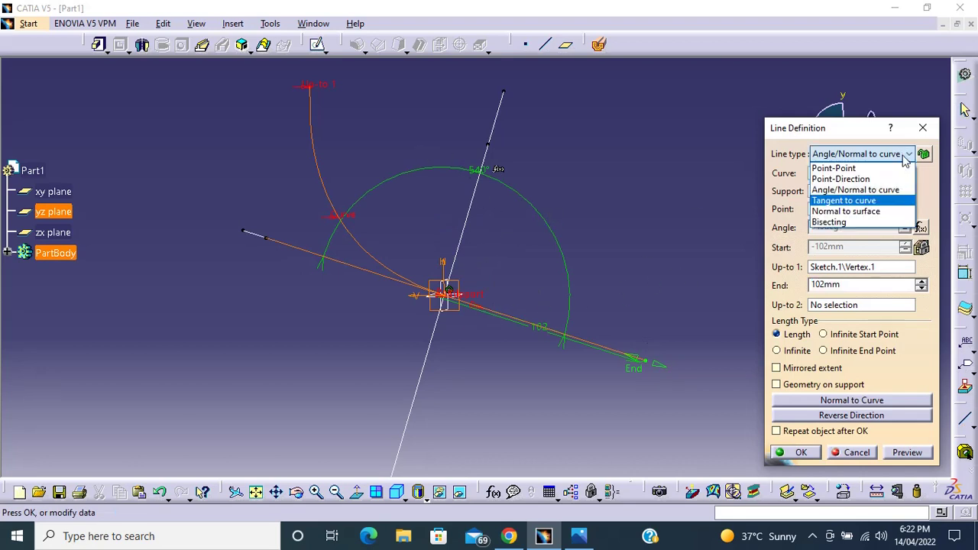
{"action": "left_click", "coordinate": [884, 203]}
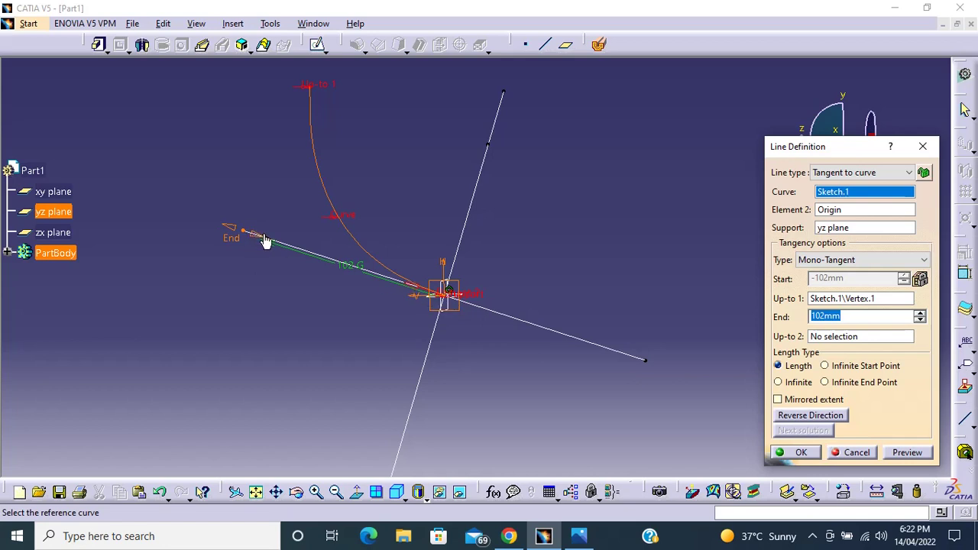
{"action": "left_click", "coordinate": [355, 232]}
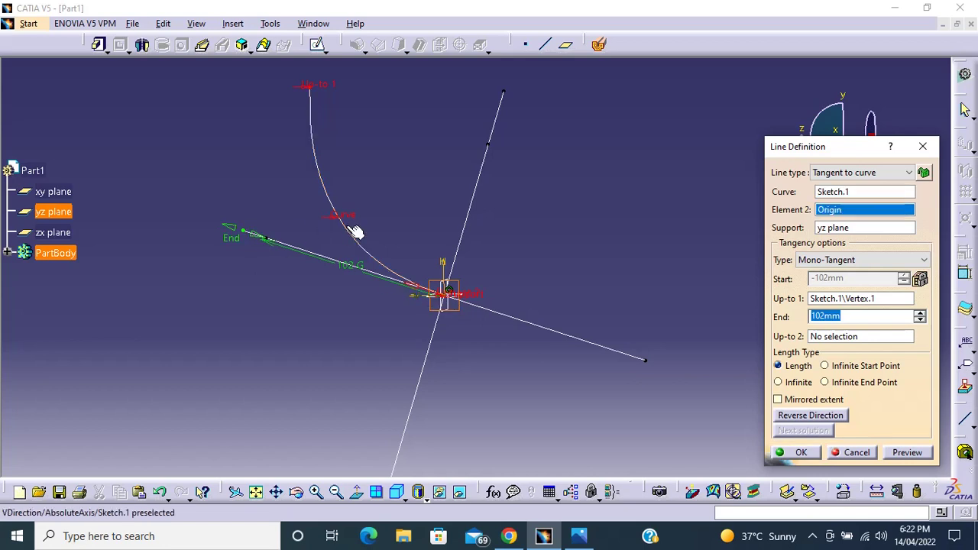
{"action": "left_click", "coordinate": [443, 300]}
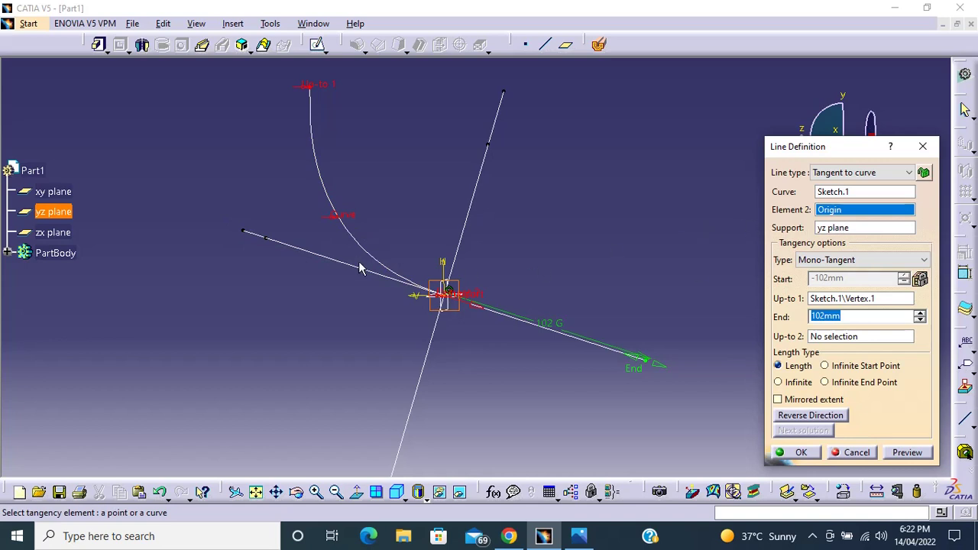
Try the BiTangent tangency type on the line and restore Mono-Tangent.
{"action": "left_click", "coordinate": [883, 262]}
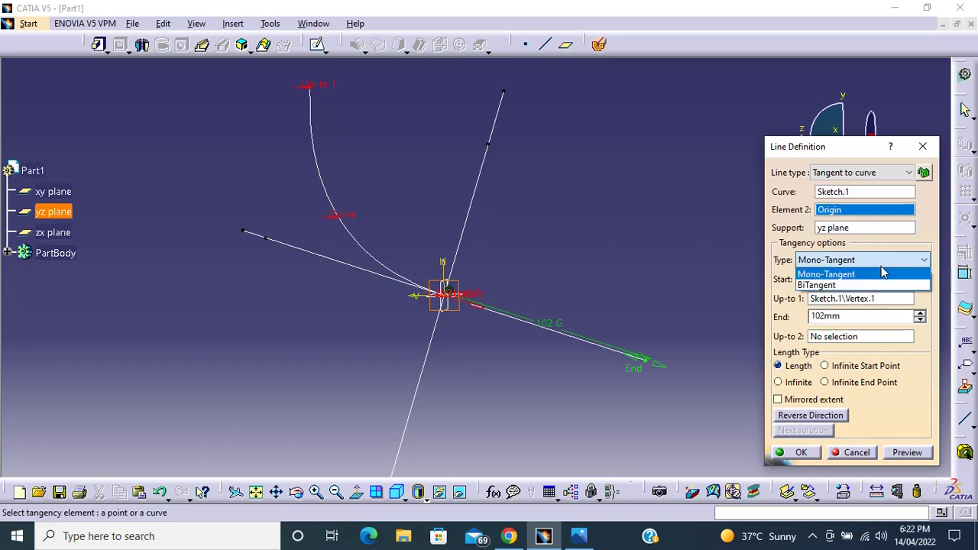
{"action": "left_click", "coordinate": [878, 285]}
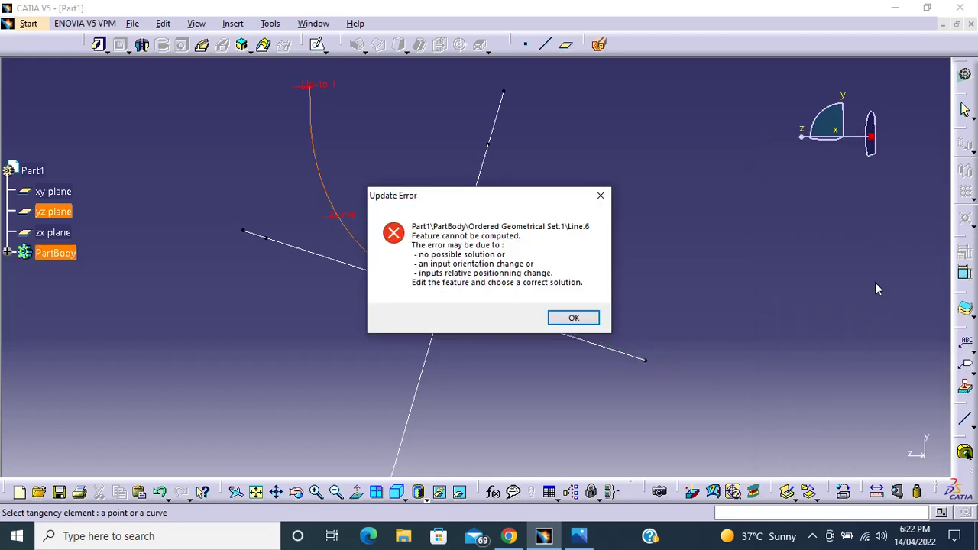
{"action": "left_click", "coordinate": [573, 317]}
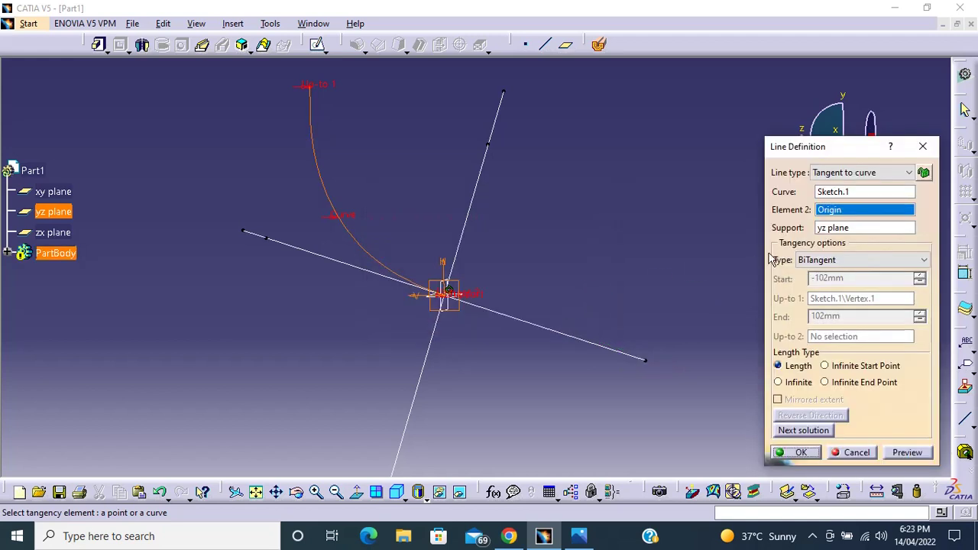
{"action": "left_click", "coordinate": [855, 259]}
{"action": "left_click", "coordinate": [850, 274]}
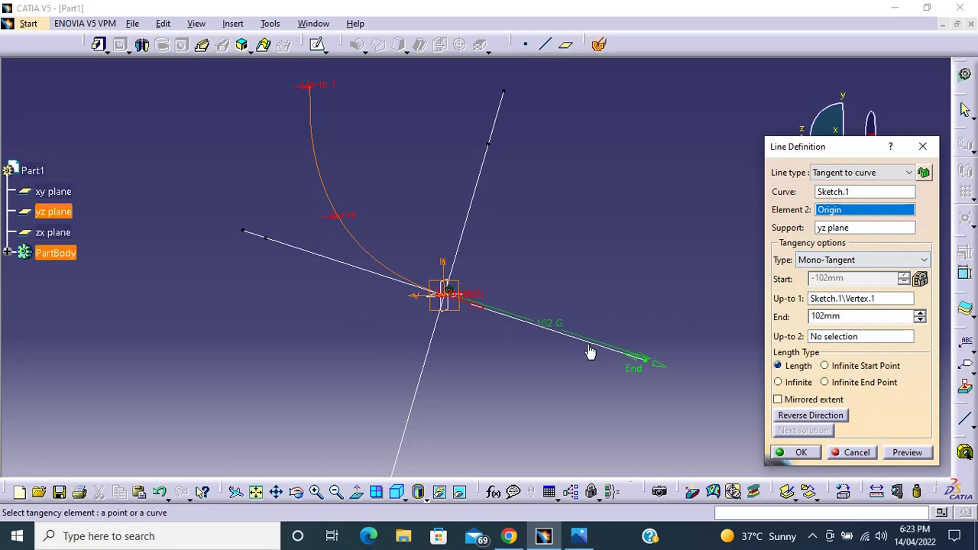
{"action": "left_click", "coordinate": [859, 260]}
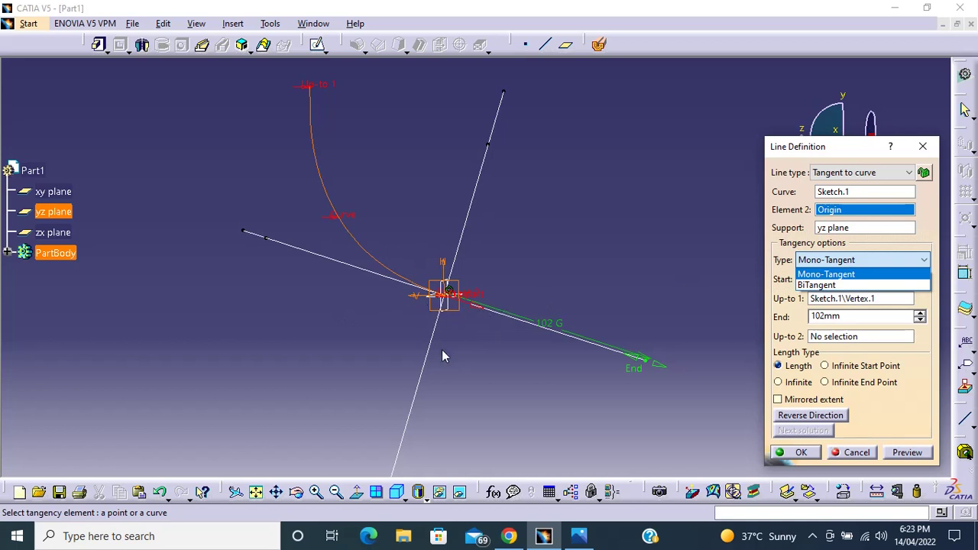
{"action": "left_click", "coordinate": [871, 260]}
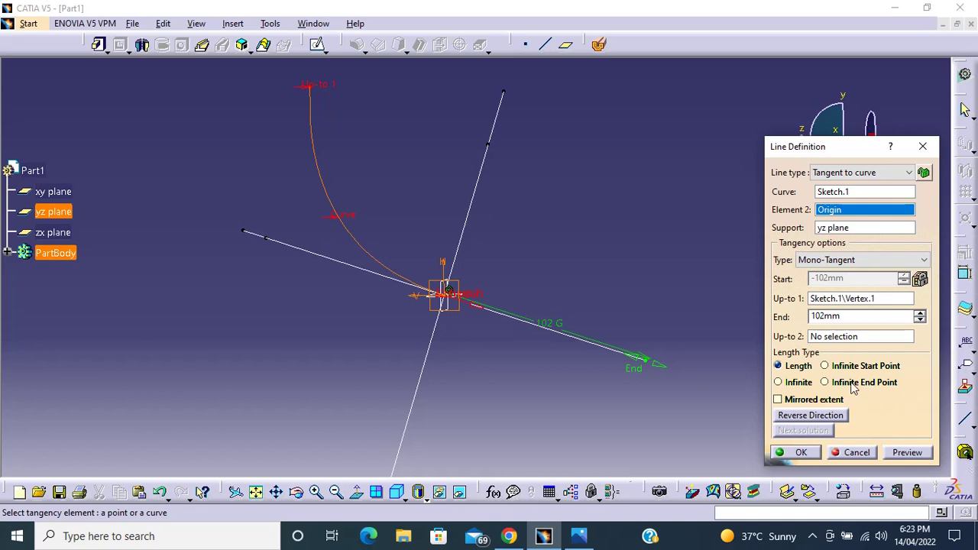
Try the Normal to surface line type on the yz plane through the origin, with the line end stretched to 390 mm.
{"action": "left_click", "coordinate": [889, 174]}
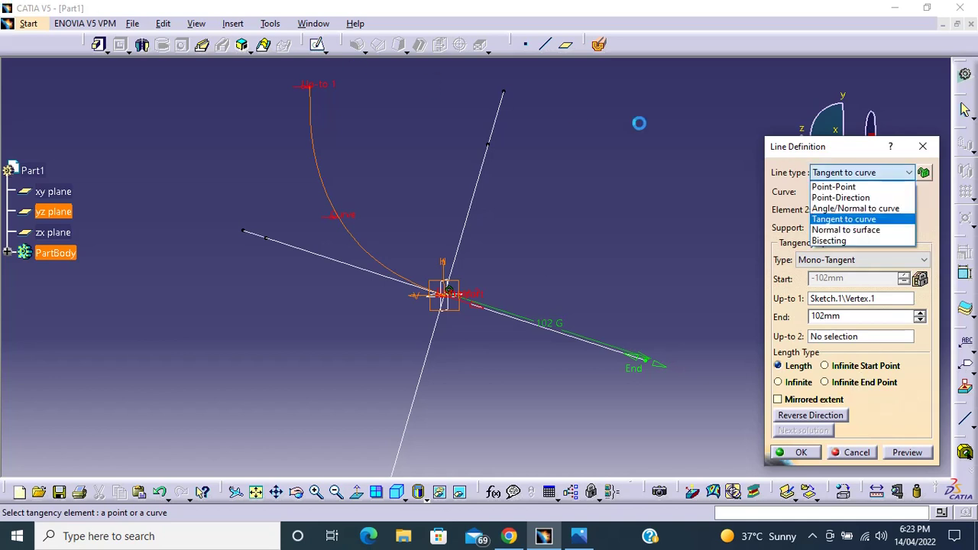
{"action": "left_click", "coordinate": [867, 230]}
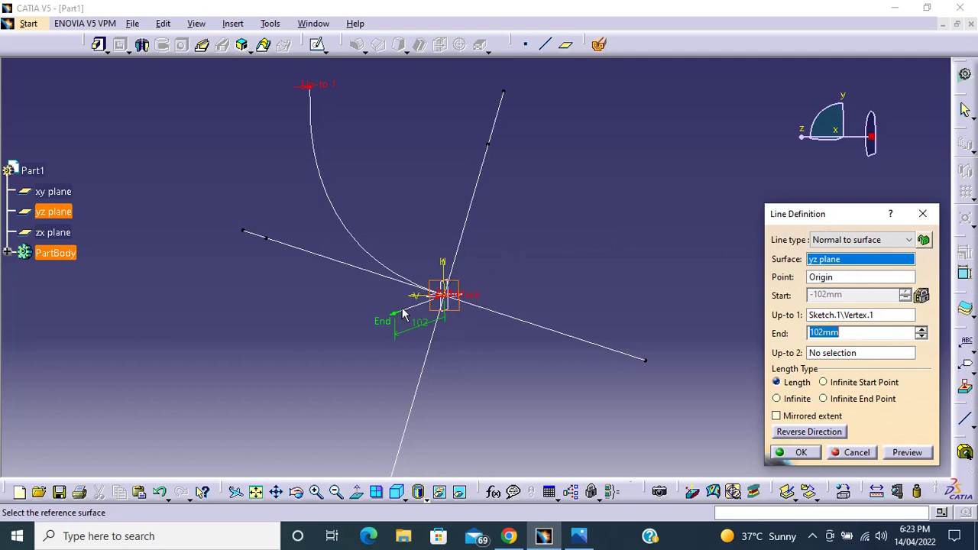
{"action": "left_click_drag", "start_coordinate": [395, 320], "coordinate": [369, 342]}
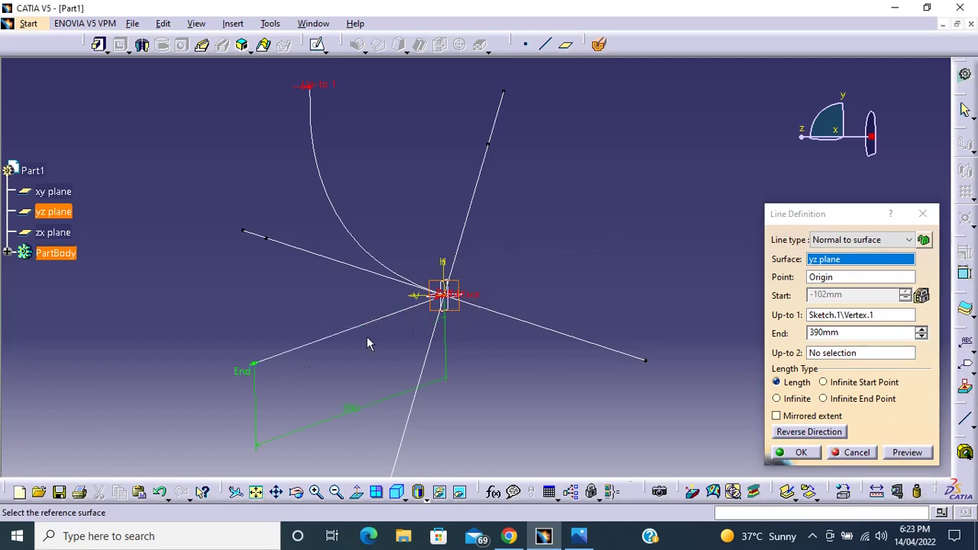
{"action": "middle_click_drag", "start_coordinate": [477, 304], "coordinate": [581, 156]}
{"action": "left_click", "coordinate": [444, 210]}
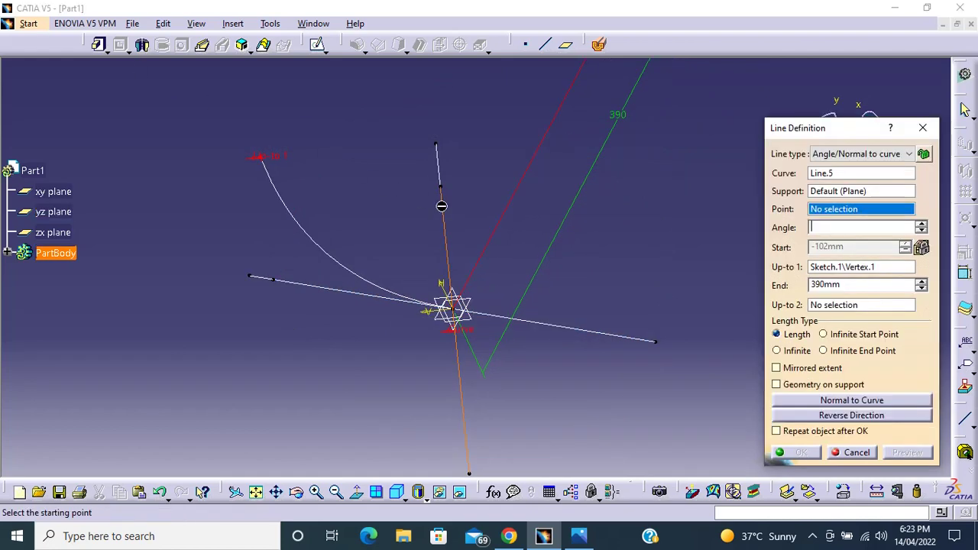
{"action": "left_click", "coordinate": [855, 453]}
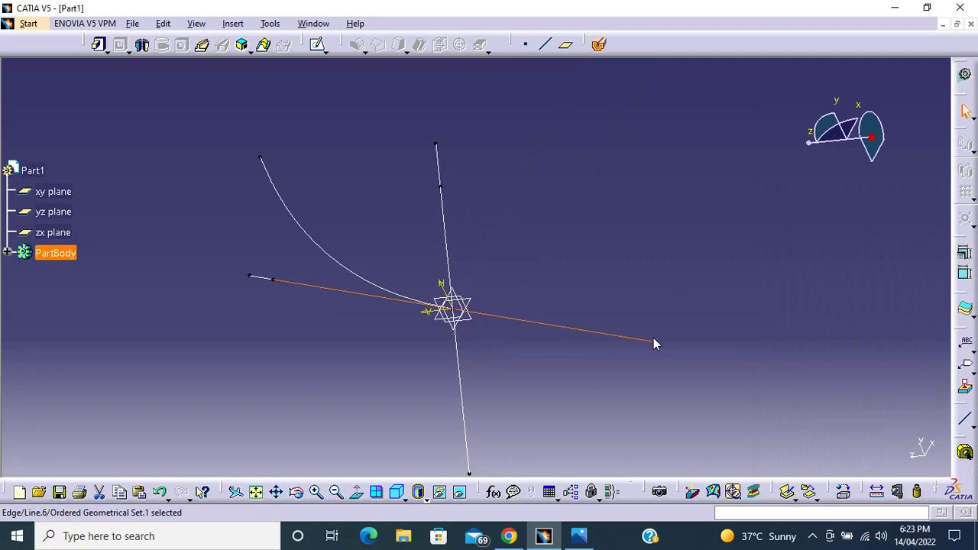
Clear the spline sketch and all reference lines, returning the part to its empty state.
{"action": "right_click", "coordinate": [446, 233]}
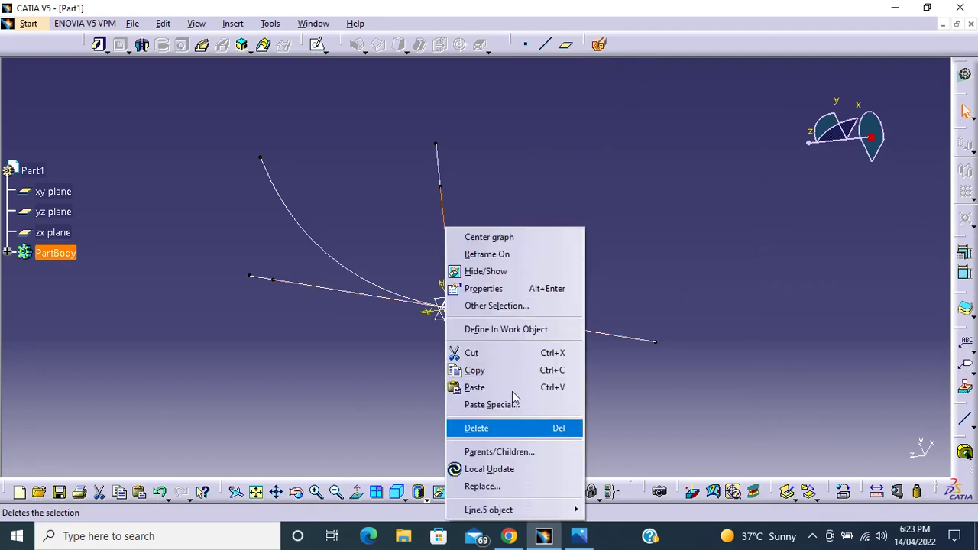
{"action": "left_click", "coordinate": [543, 428]}
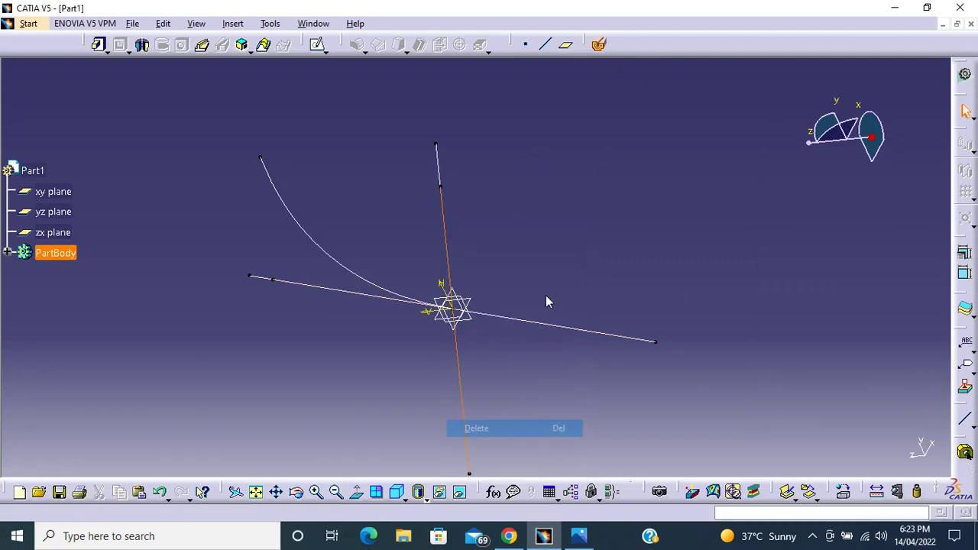
{"action": "right_click", "coordinate": [498, 318]}
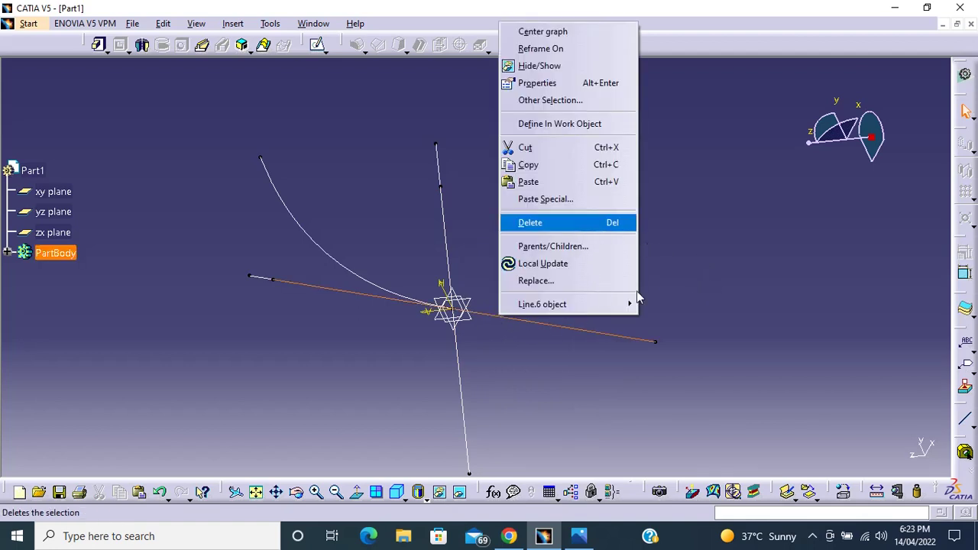
{"action": "left_click", "coordinate": [672, 283]}
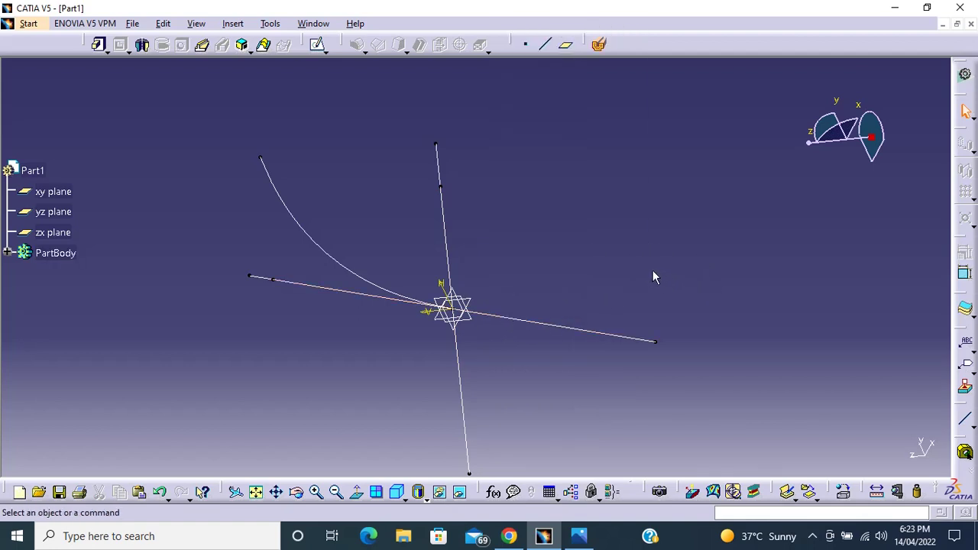
{"action": "key", "text": "ctrl+z"}
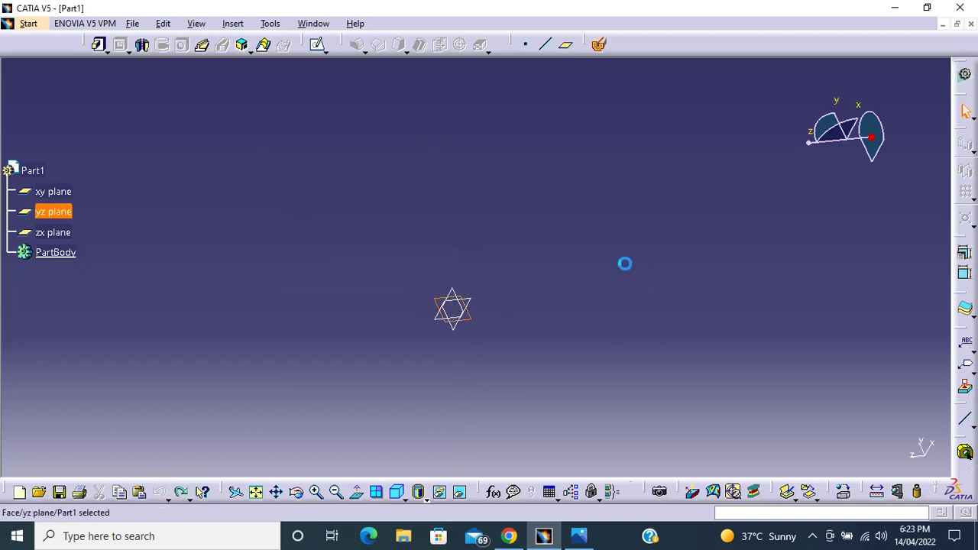
{"action": "left_click", "coordinate": [544, 44]}
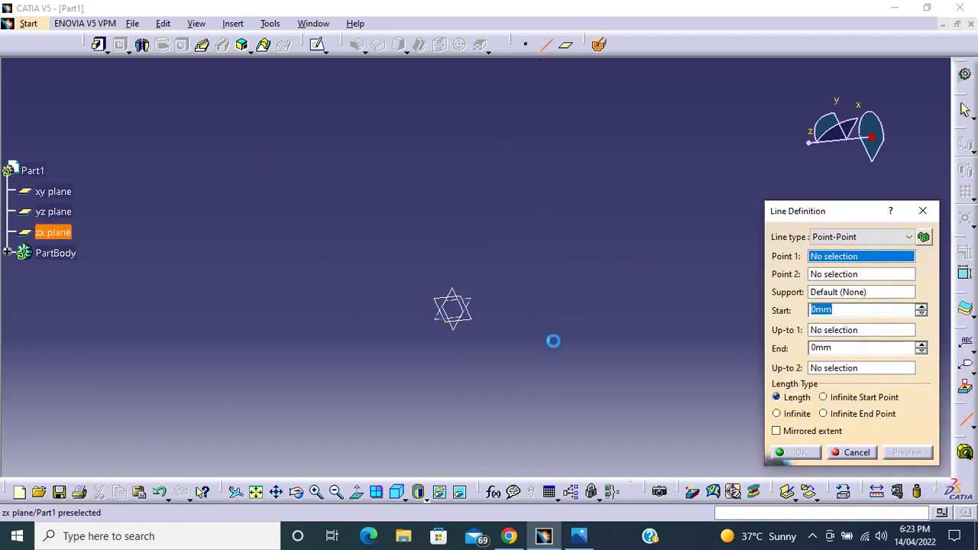
{"action": "left_click", "coordinate": [465, 303]}
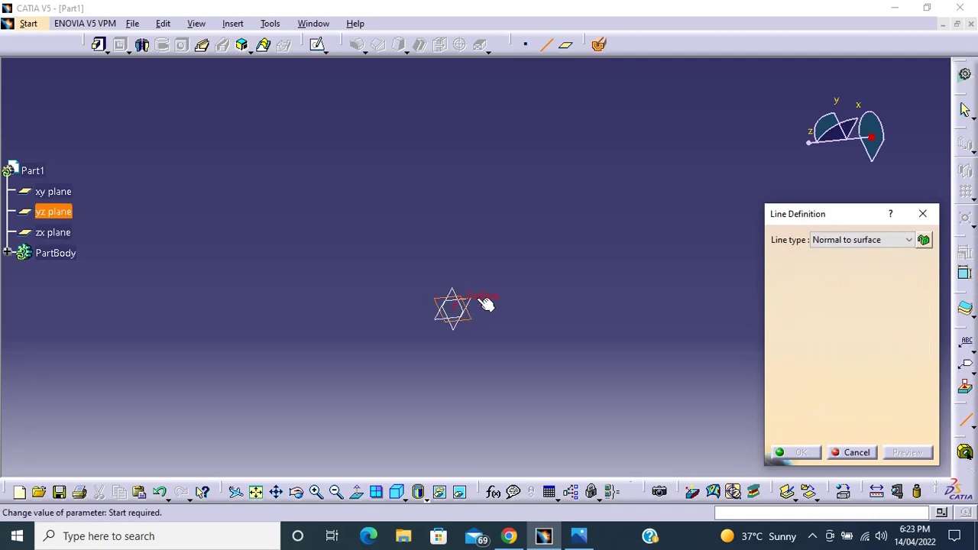
{"action": "left_click", "coordinate": [876, 242]}
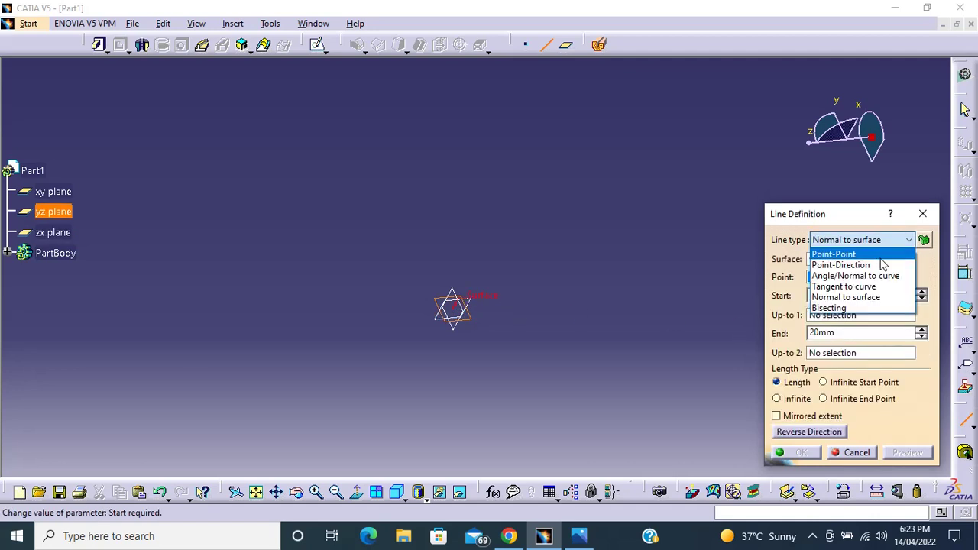
{"action": "left_click", "coordinate": [866, 298]}
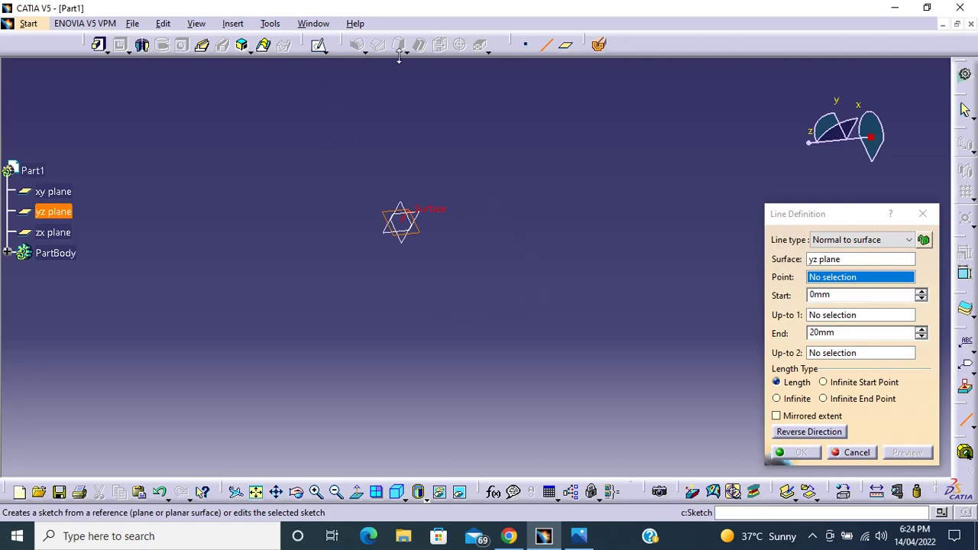
{"action": "left_click", "coordinate": [526, 46]}
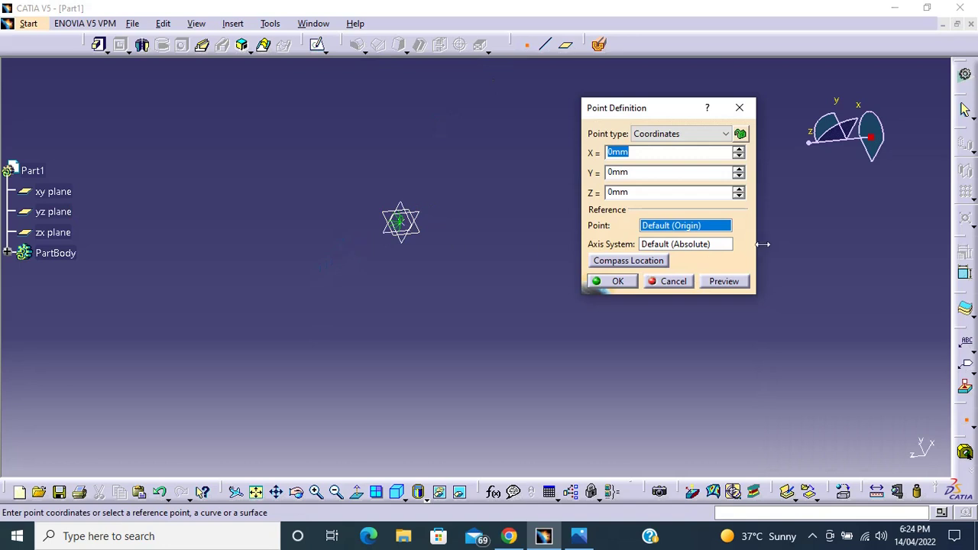
{"action": "left_click", "coordinate": [687, 285]}
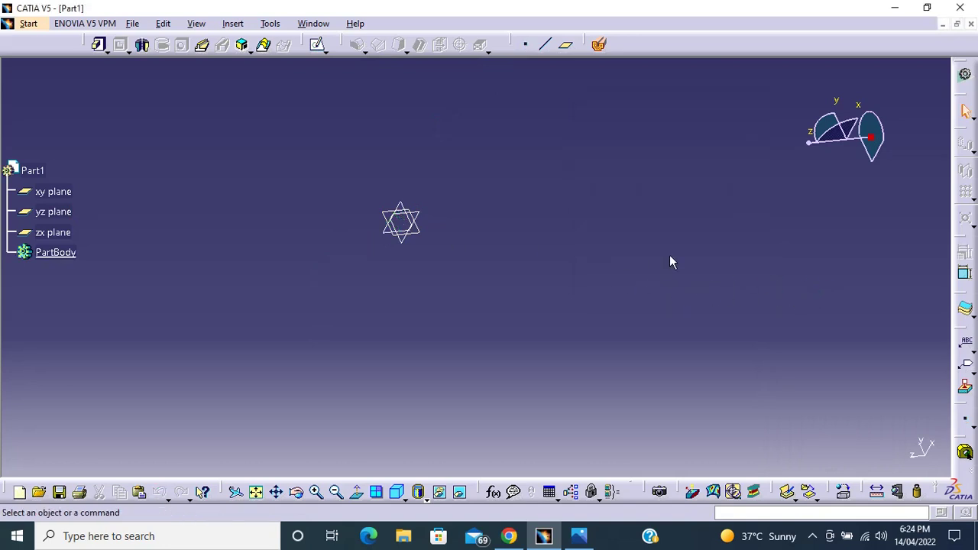
Define a Normal to surface line on the yz plane, creating its point on that plane at about H -37.3 mm, V 107.7 mm.
{"action": "left_click", "coordinate": [543, 47]}
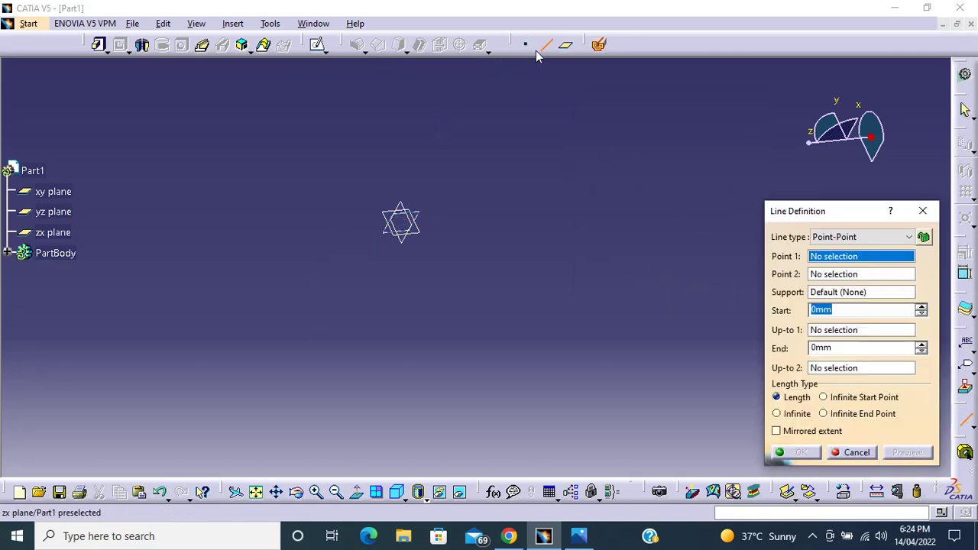
{"action": "left_click", "coordinate": [419, 214]}
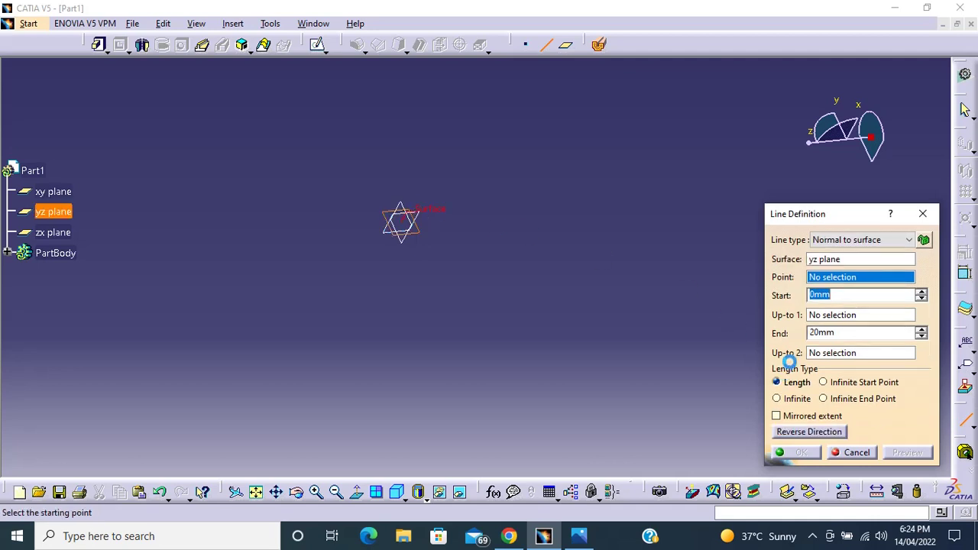
{"action": "right_click", "coordinate": [839, 282]}
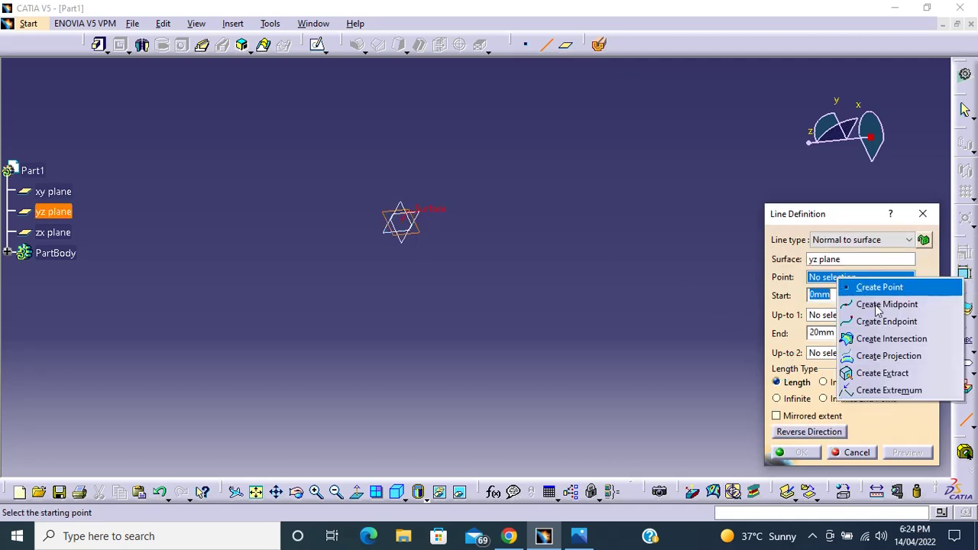
{"action": "left_click", "coordinate": [879, 288]}
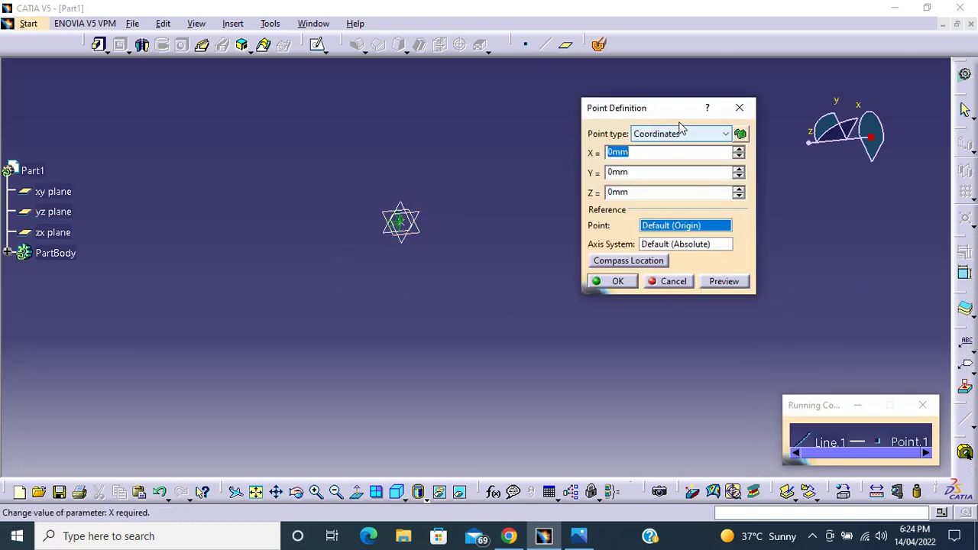
{"action": "mouse_move", "coordinate": [446, 206]}
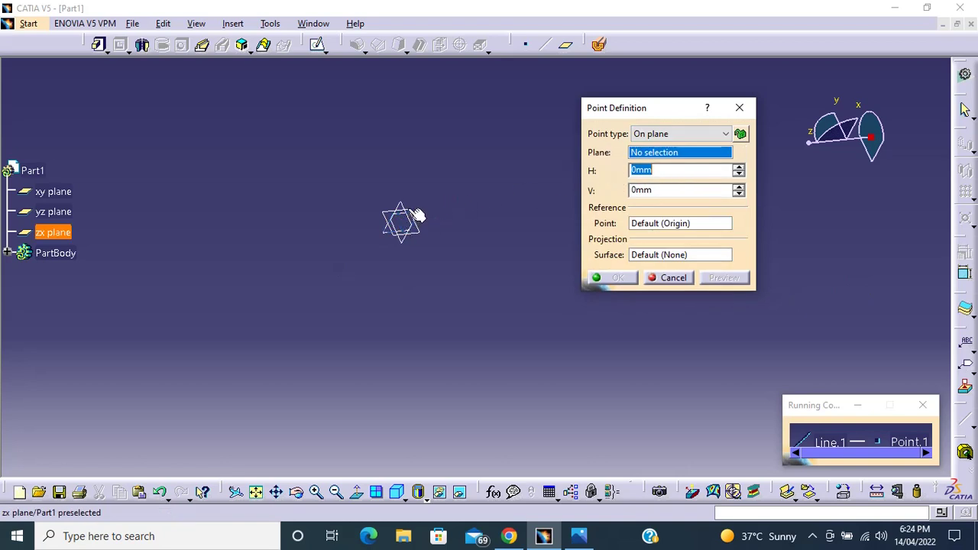
{"action": "left_click", "coordinate": [413, 214]}
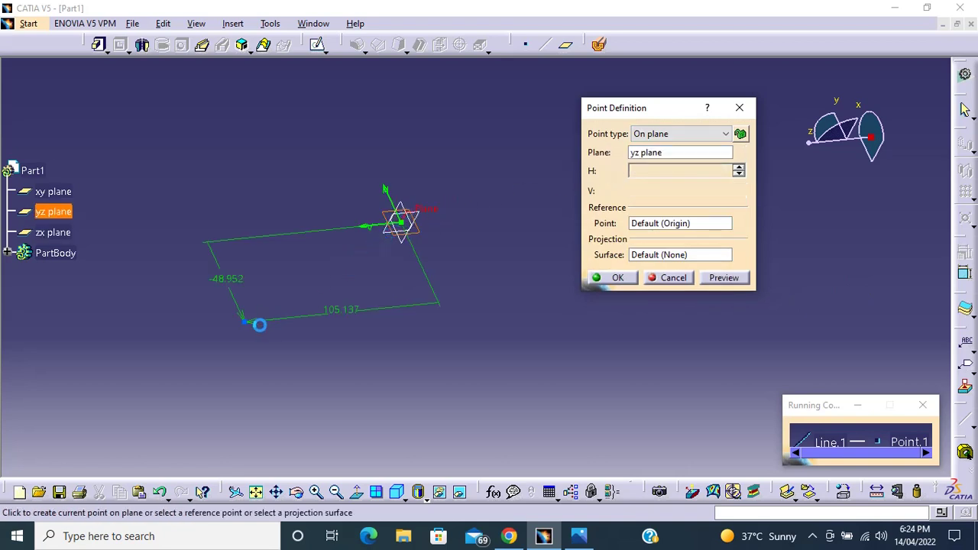
{"action": "left_click", "coordinate": [231, 306]}
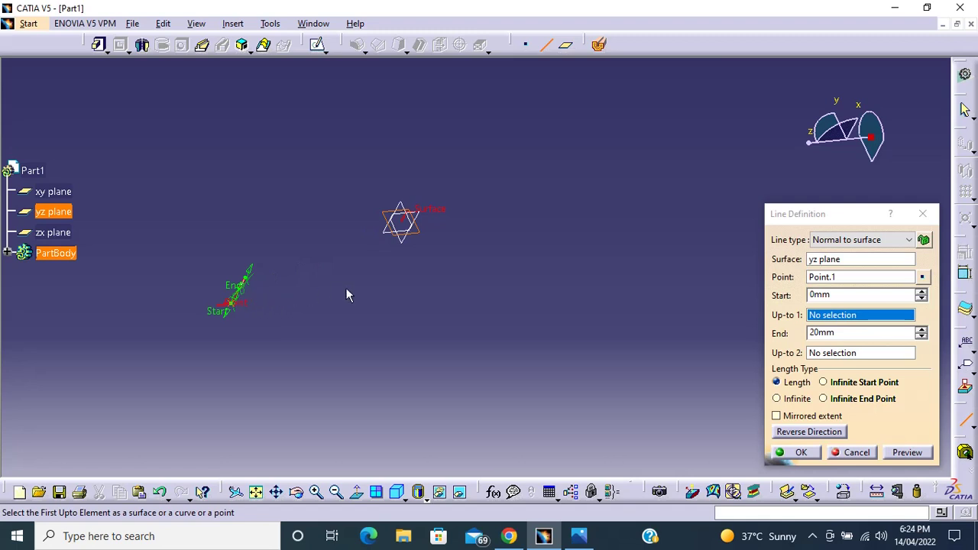
Stretch the normal line on both sides of its point, with the end at 63 mm and the start at -65 mm.
{"action": "middle_click_drag", "start_coordinate": [346, 296], "coordinate": [489, 265]}
{"action": "left_click_drag", "start_coordinate": [489, 265], "coordinate": [522, 188]}
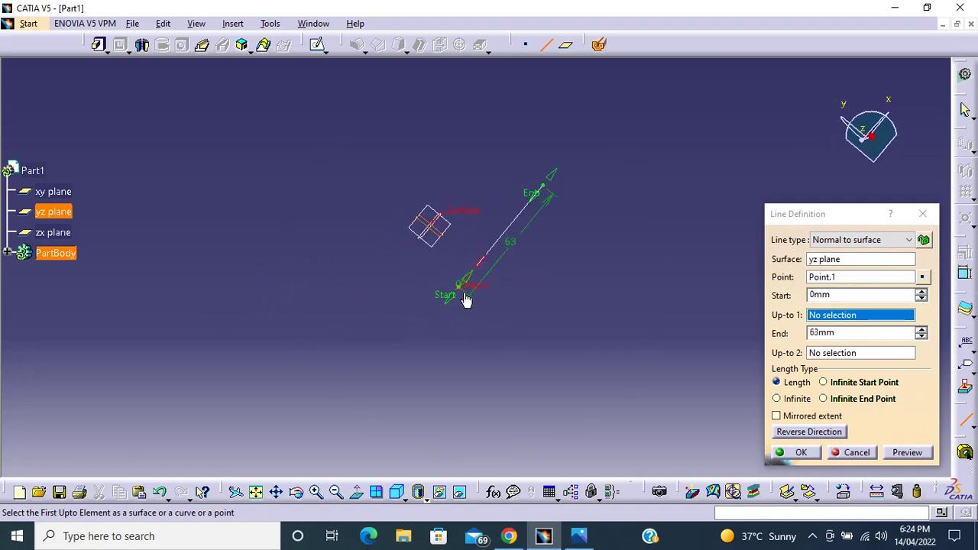
{"action": "left_click_drag", "start_coordinate": [445, 315], "coordinate": [375, 390]}
{"action": "middle_click_drag", "start_coordinate": [527, 286], "coordinate": [469, 258]}
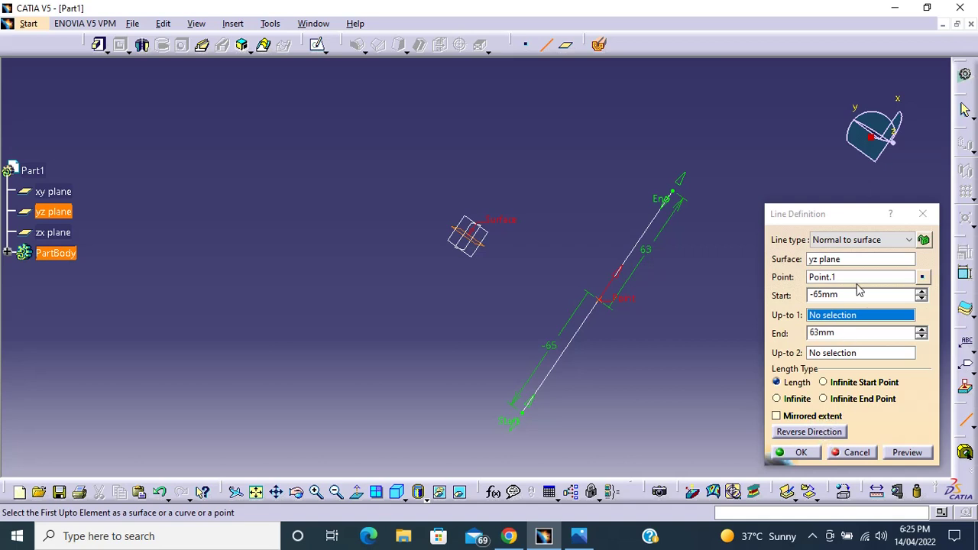
Define a Point-Point line from the existing point to a new point on the zx plane, extended 33 mm at the start and 26 mm at the end.
{"action": "left_click", "coordinate": [876, 242]}
{"action": "left_click", "coordinate": [852, 309]}
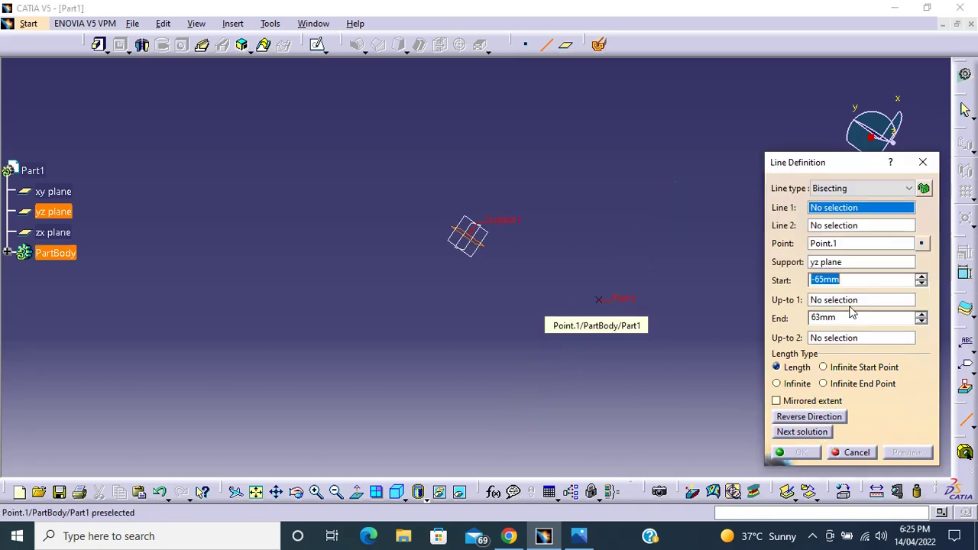
{"action": "left_click", "coordinate": [602, 302]}
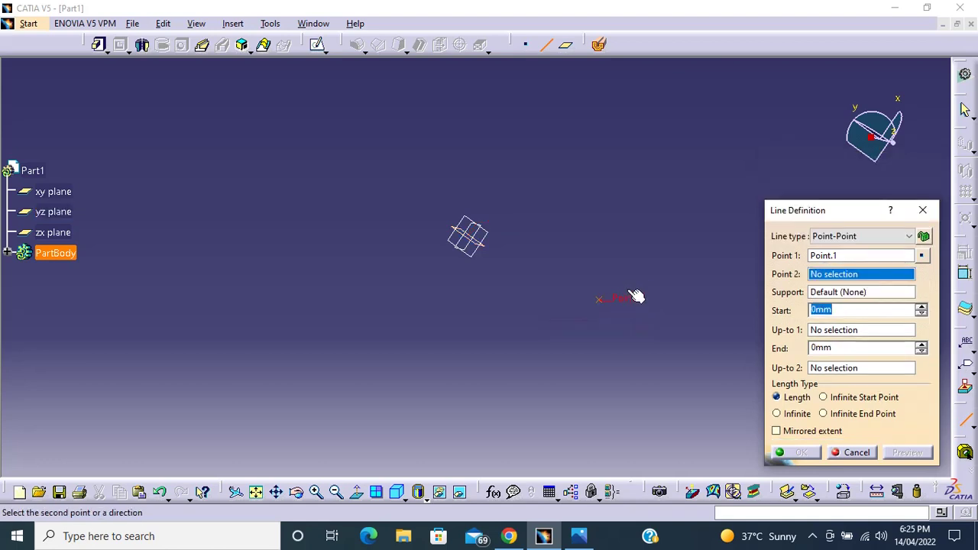
{"action": "right_click", "coordinate": [832, 274]}
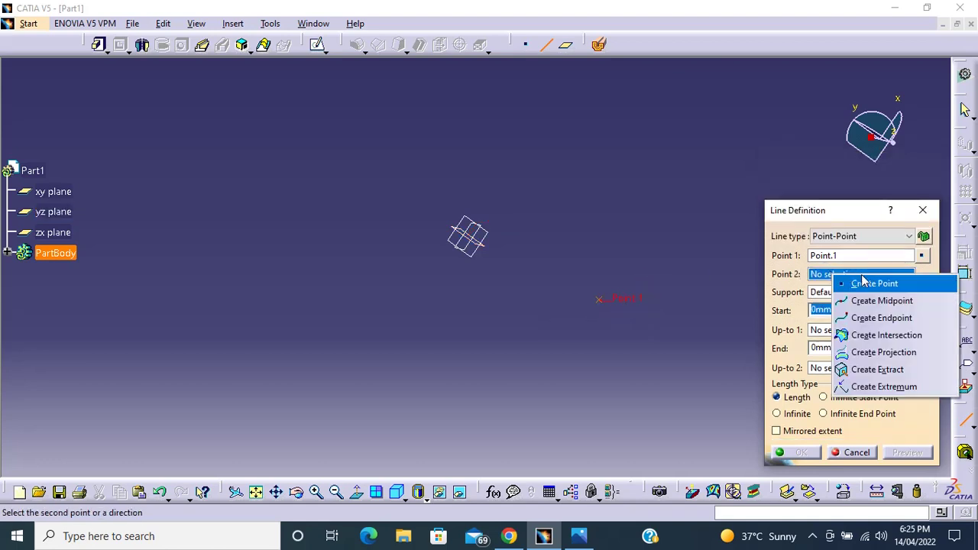
{"action": "left_click", "coordinate": [878, 283]}
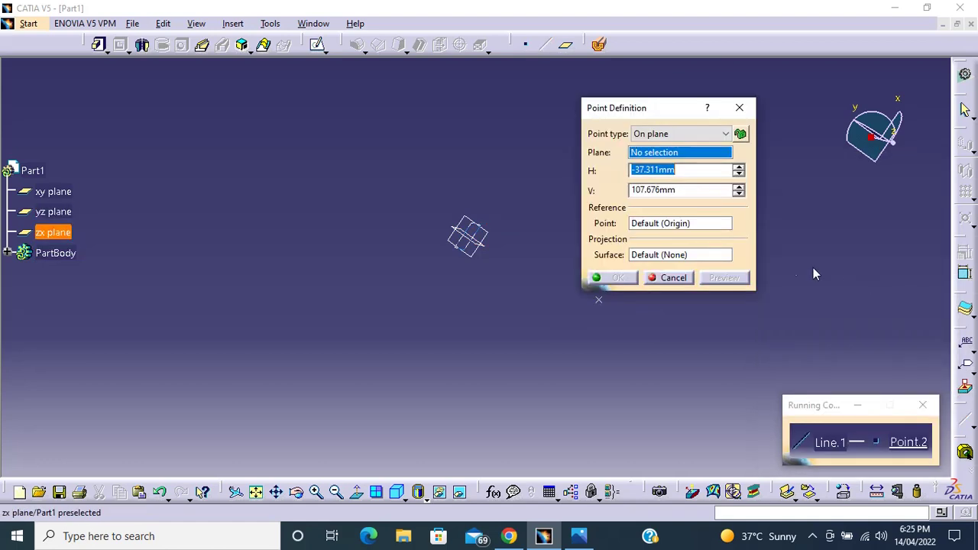
{"action": "left_click", "coordinate": [474, 236]}
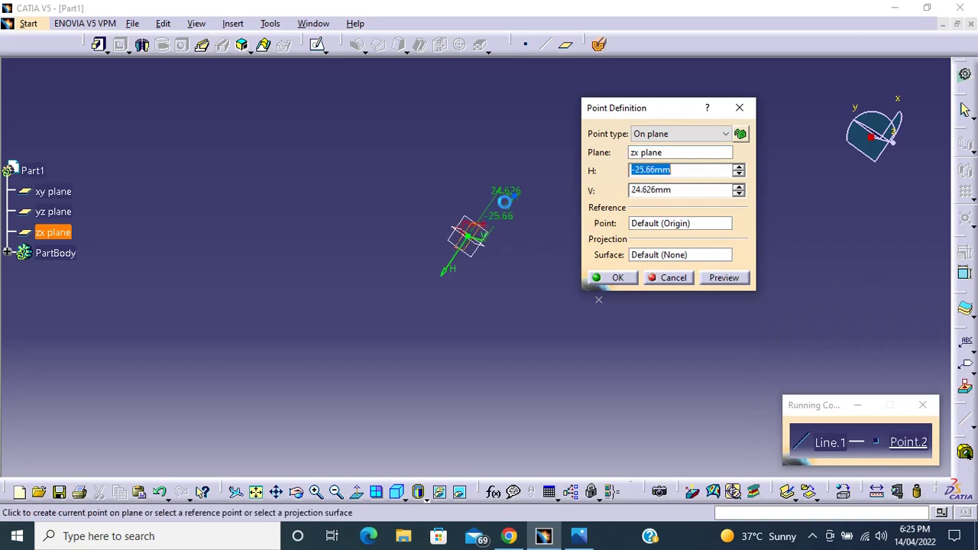
{"action": "left_click", "coordinate": [538, 142]}
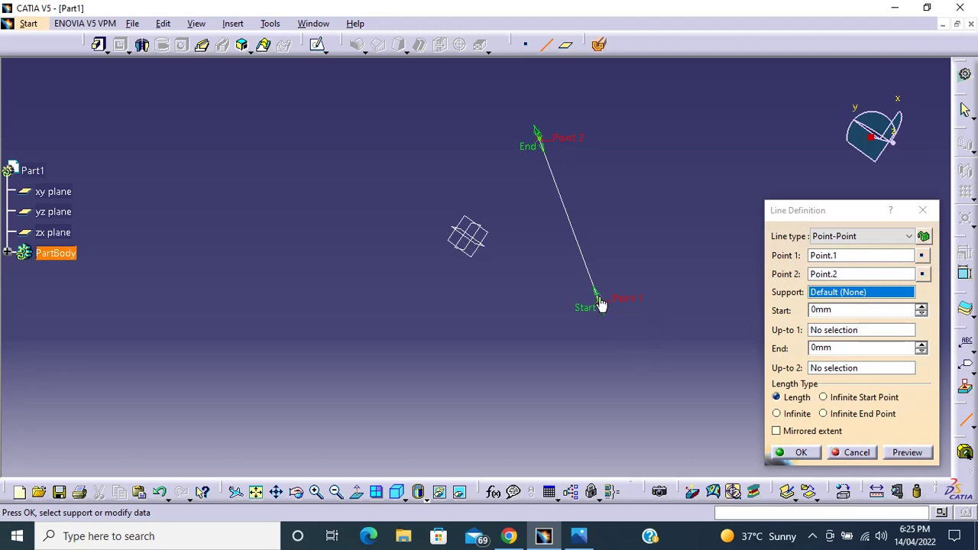
{"action": "left_click_drag", "start_coordinate": [592, 309], "coordinate": [618, 341]}
{"action": "left_click_drag", "start_coordinate": [541, 147], "coordinate": [526, 103]}
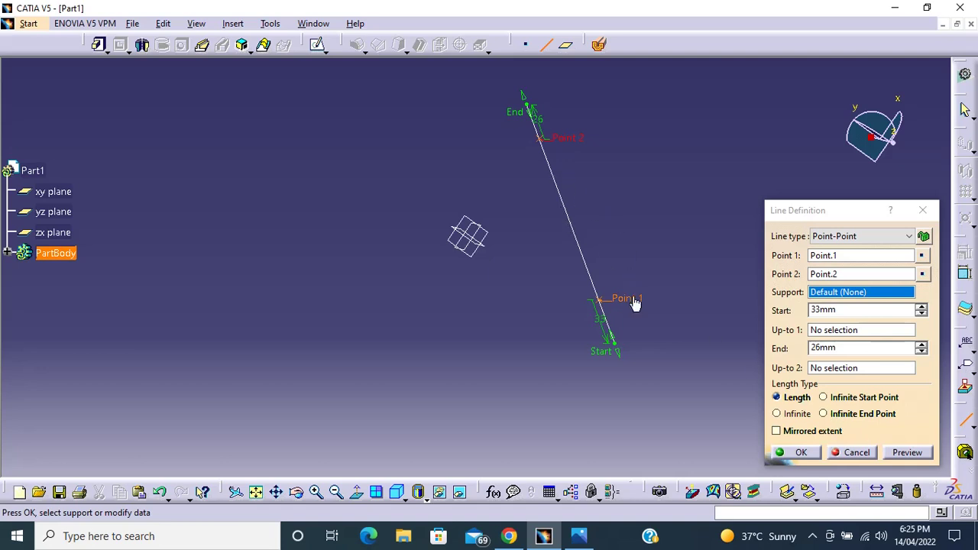
Try to define a Bisecting line, picking the two existing points as inputs.
{"action": "left_click", "coordinate": [908, 236]}
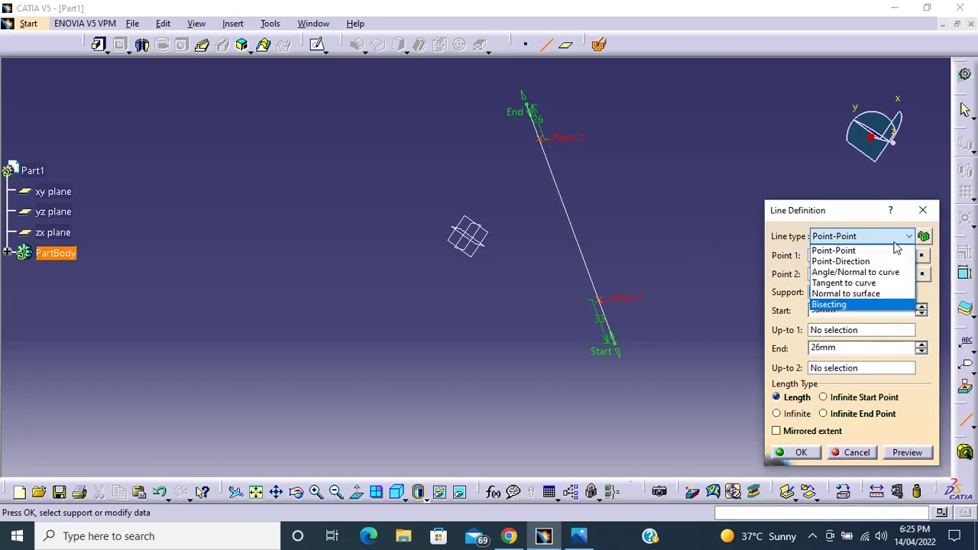
{"action": "left_click", "coordinate": [863, 304]}
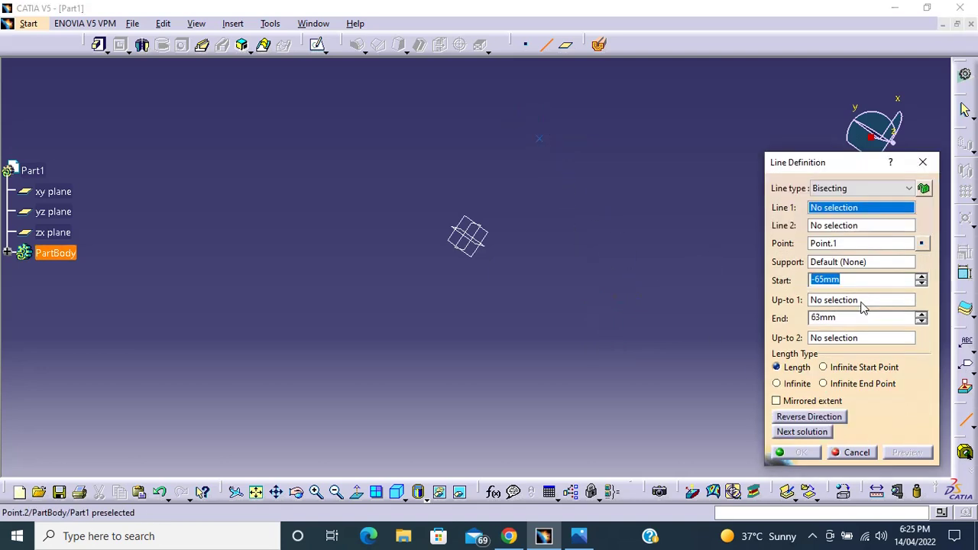
{"action": "left_click", "coordinate": [542, 139]}
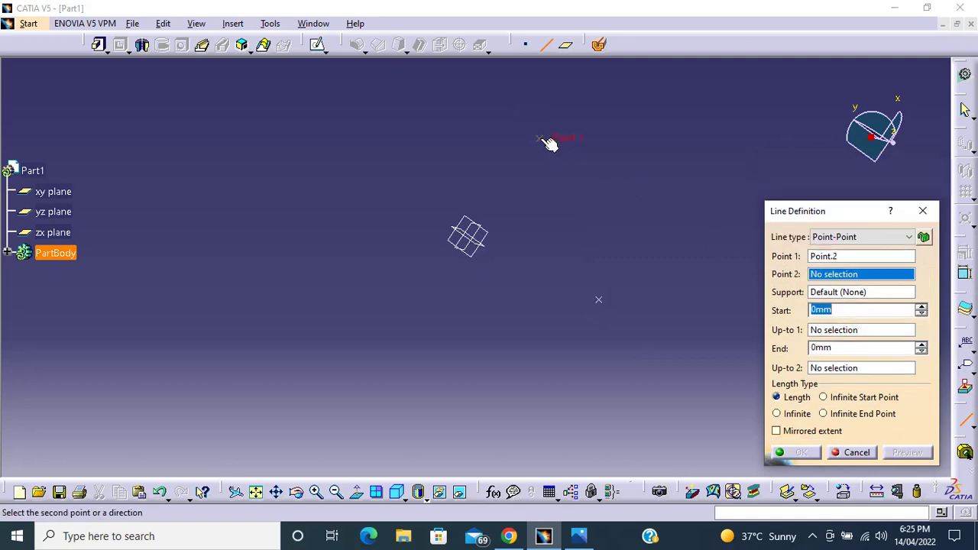
{"action": "left_click", "coordinate": [599, 303]}
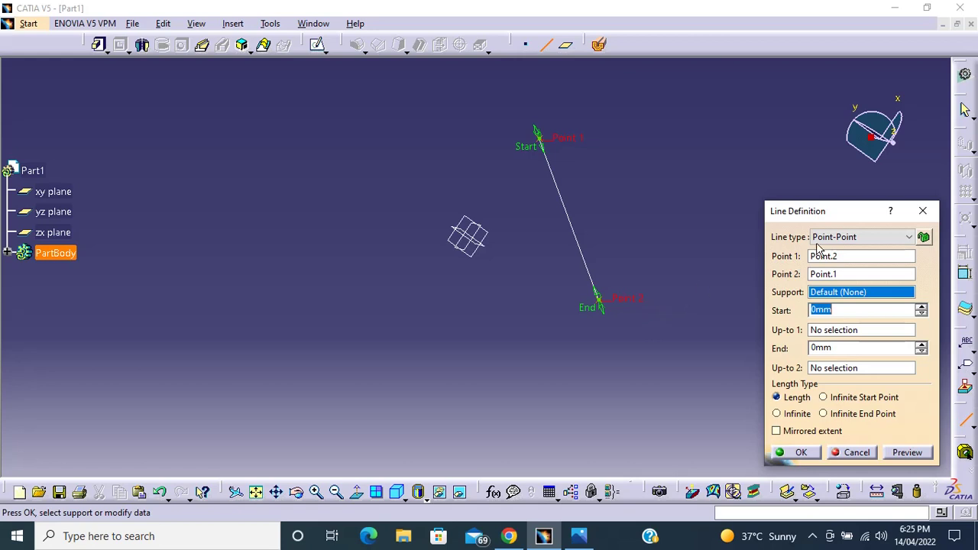
{"action": "left_click", "coordinate": [850, 237]}
{"action": "left_click", "coordinate": [862, 308]}
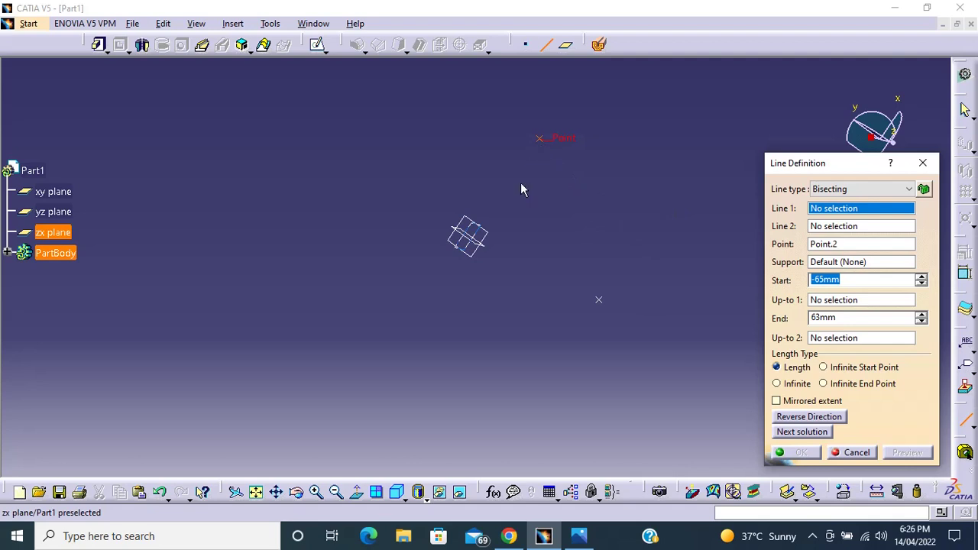
Try the Bisecting line type with the zx plane as support, and again with the existing zx-plane point.
{"action": "left_click", "coordinate": [482, 231]}
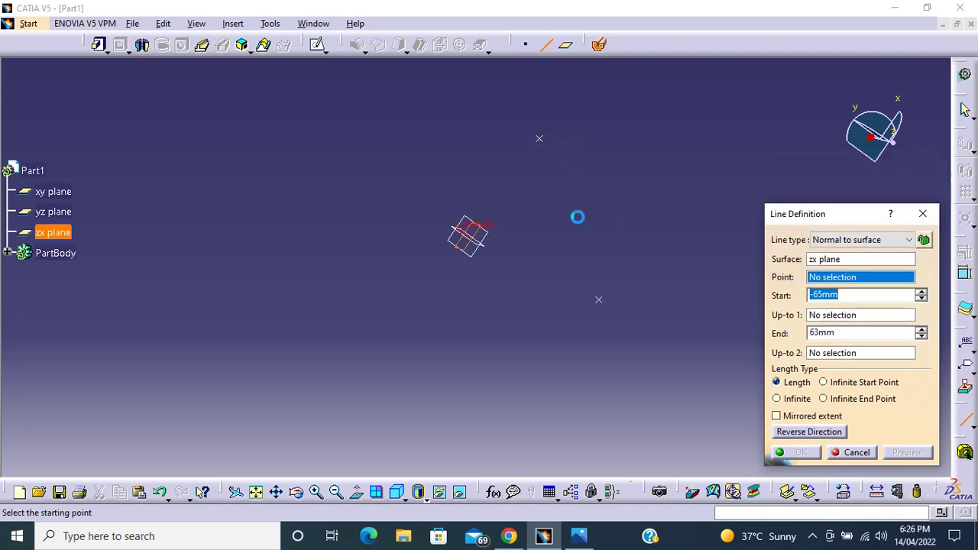
{"action": "left_click", "coordinate": [852, 295]}
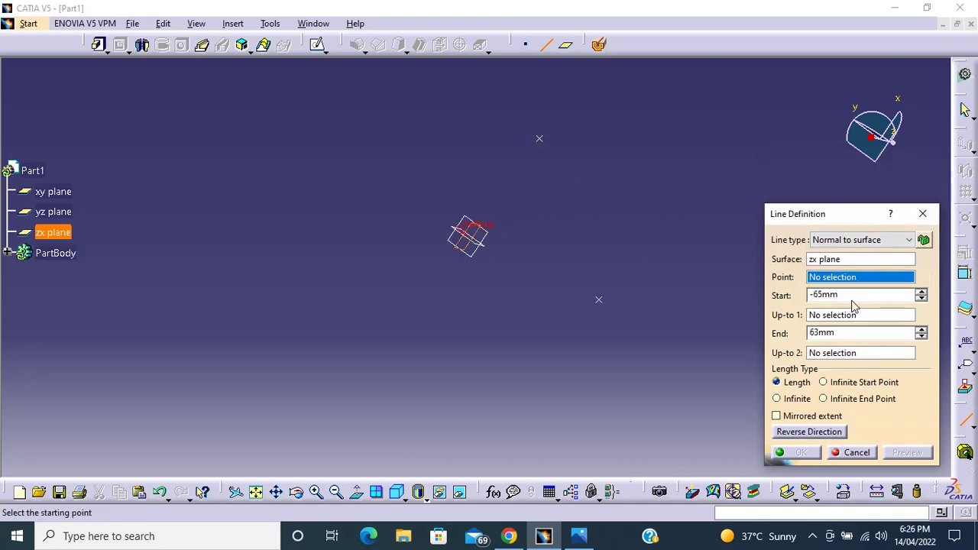
{"action": "left_click", "coordinate": [851, 246]}
{"action": "left_click", "coordinate": [845, 307]}
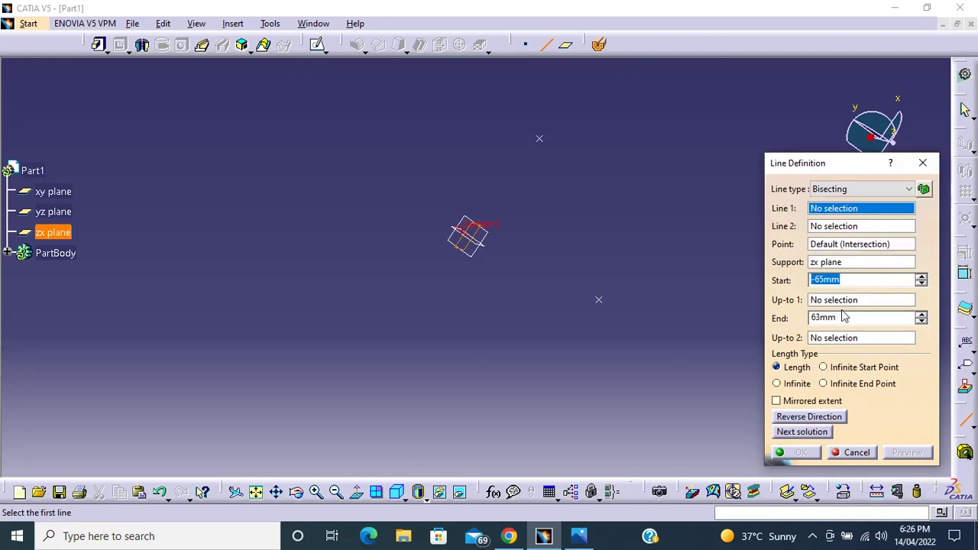
{"action": "left_click", "coordinate": [540, 140]}
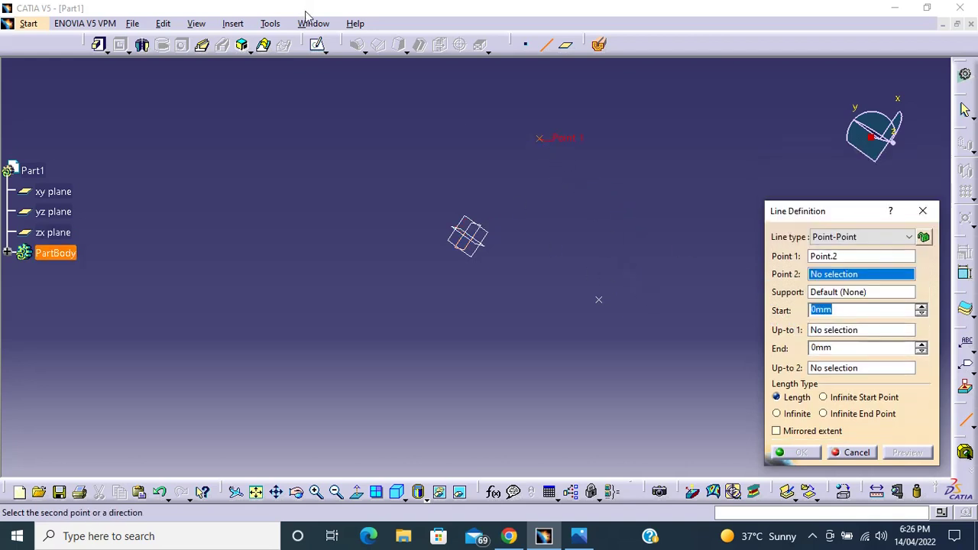
{"action": "left_click", "coordinate": [861, 238]}
{"action": "left_click", "coordinate": [861, 305]}
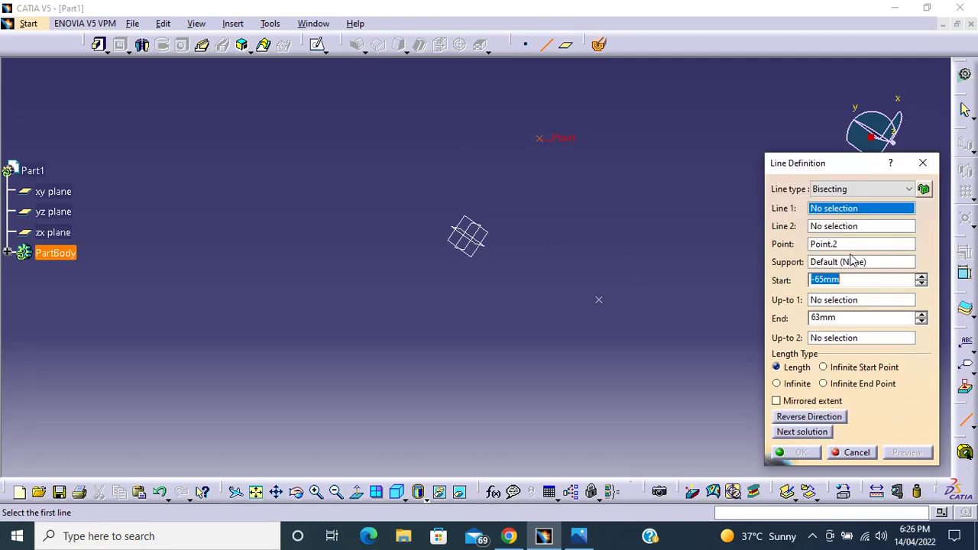
Try to create the two input lines from within the Bisecting line definition, picking the zx plane as reference.
{"action": "right_click", "coordinate": [852, 216]}
{"action": "left_click", "coordinate": [867, 219]}
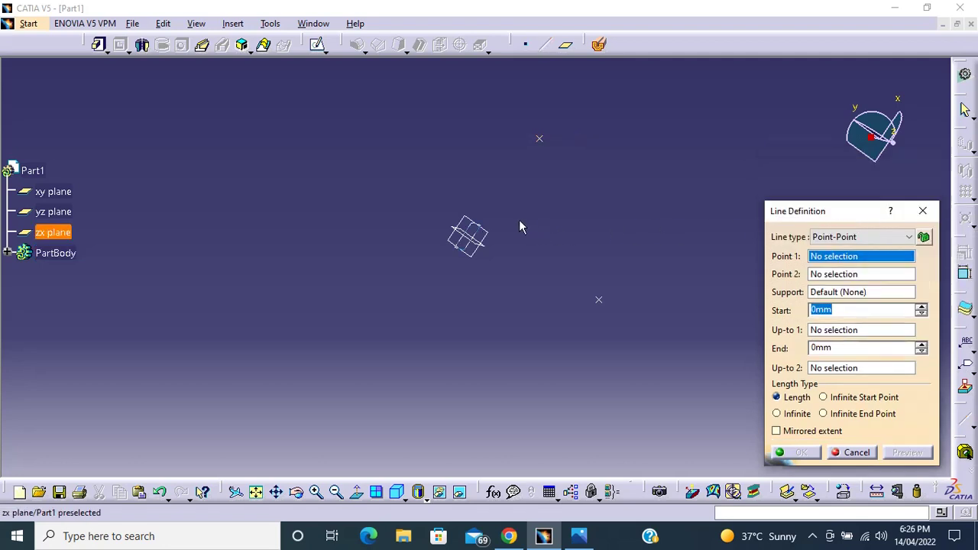
{"action": "left_click", "coordinate": [481, 229]}
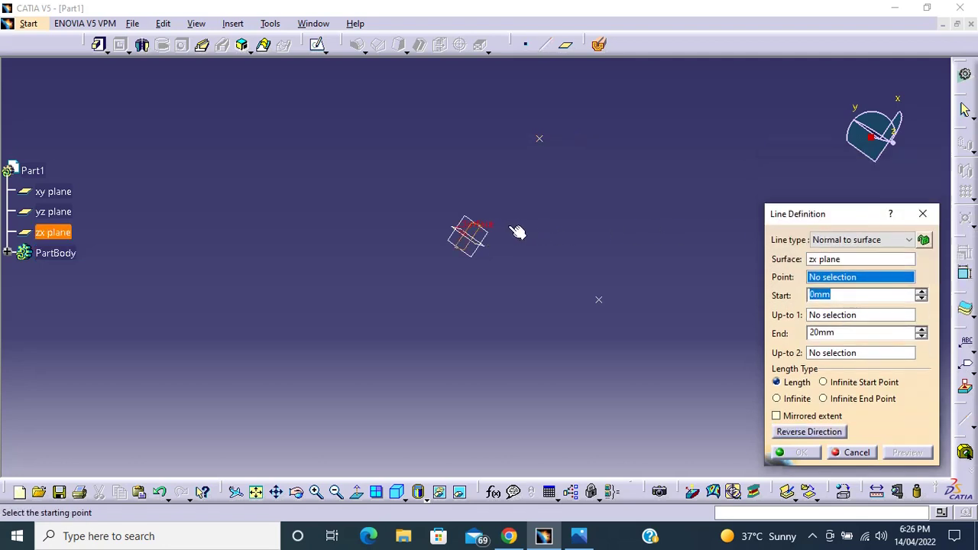
{"action": "left_click", "coordinate": [879, 240]}
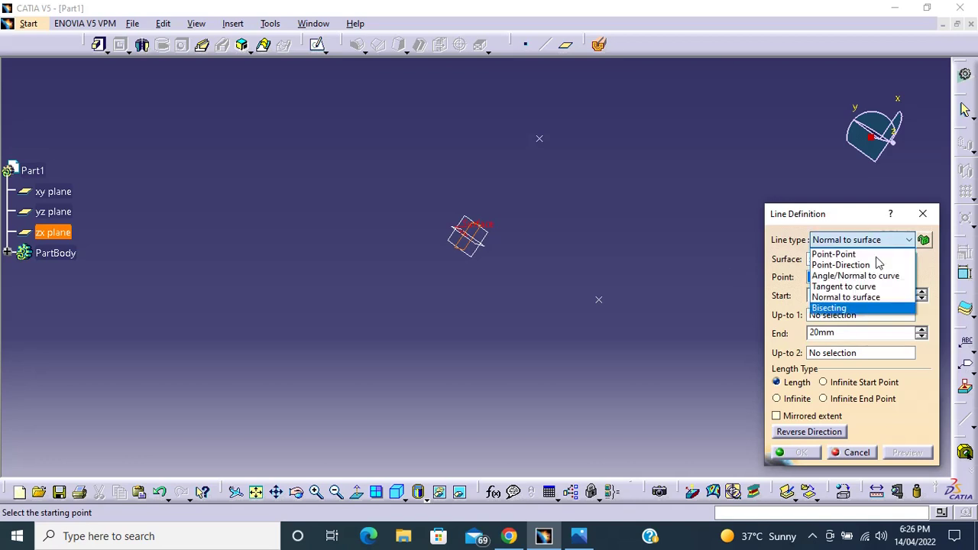
{"action": "left_click", "coordinate": [873, 309]}
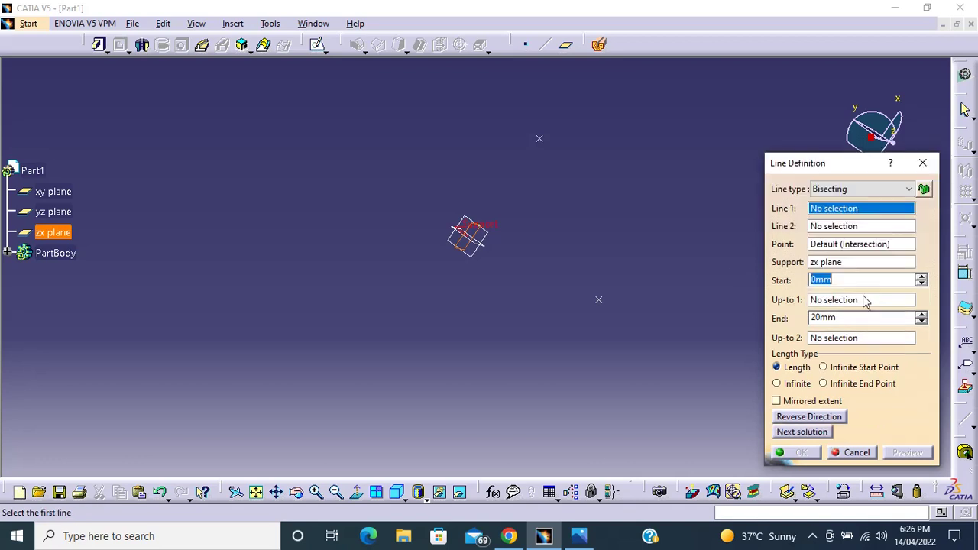
{"action": "right_click", "coordinate": [840, 228]}
{"action": "left_click", "coordinate": [883, 240]}
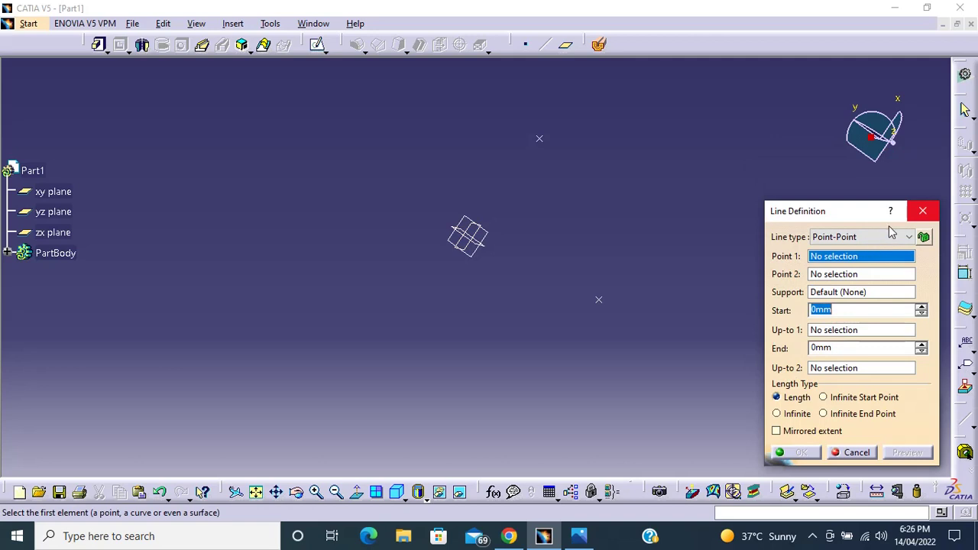
{"action": "left_click", "coordinate": [923, 214]}
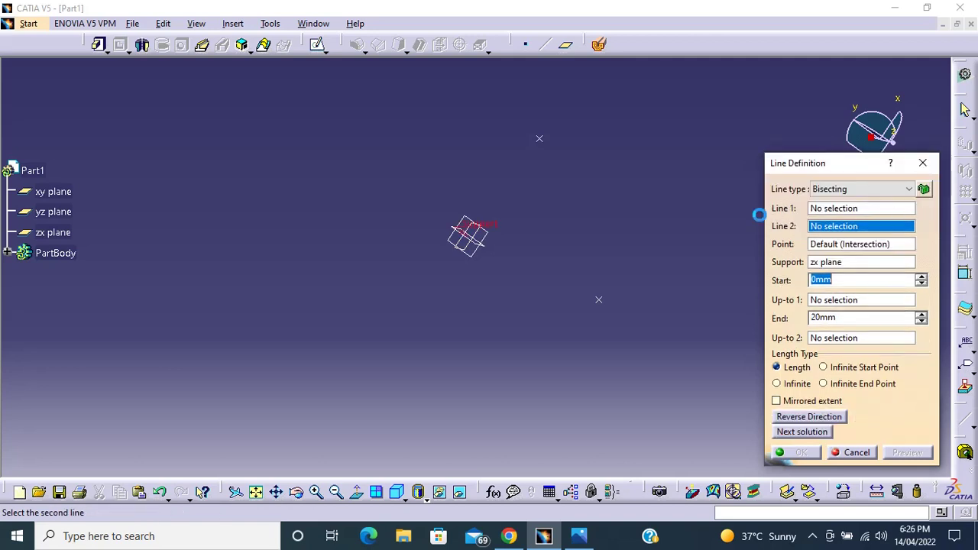
Sketch a slanted line on the zx plane, starting near the origin and rising away from it, and exit the sketch.
{"action": "left_click", "coordinate": [317, 44]}
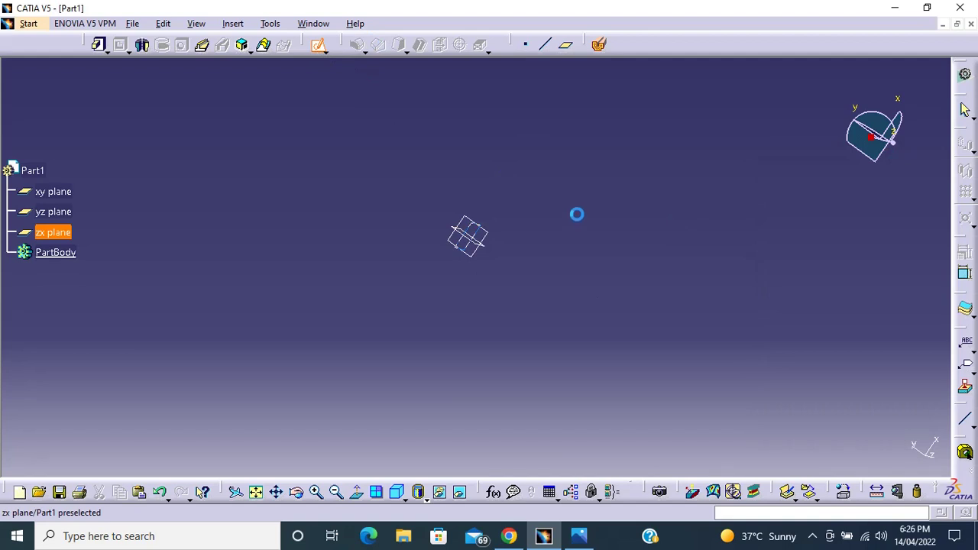
{"action": "left_click", "coordinate": [477, 229]}
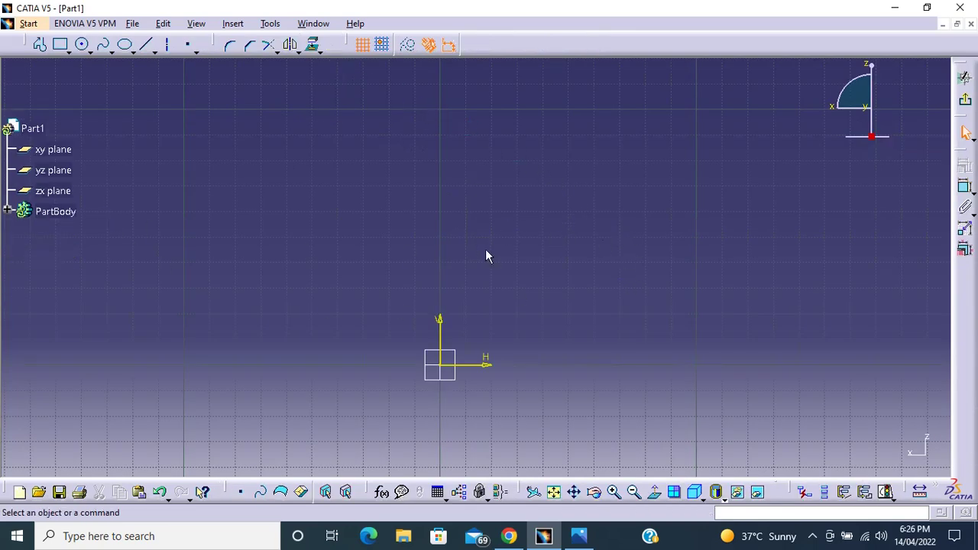
{"action": "middle_click_drag", "start_coordinate": [486, 249], "coordinate": [524, 127]}
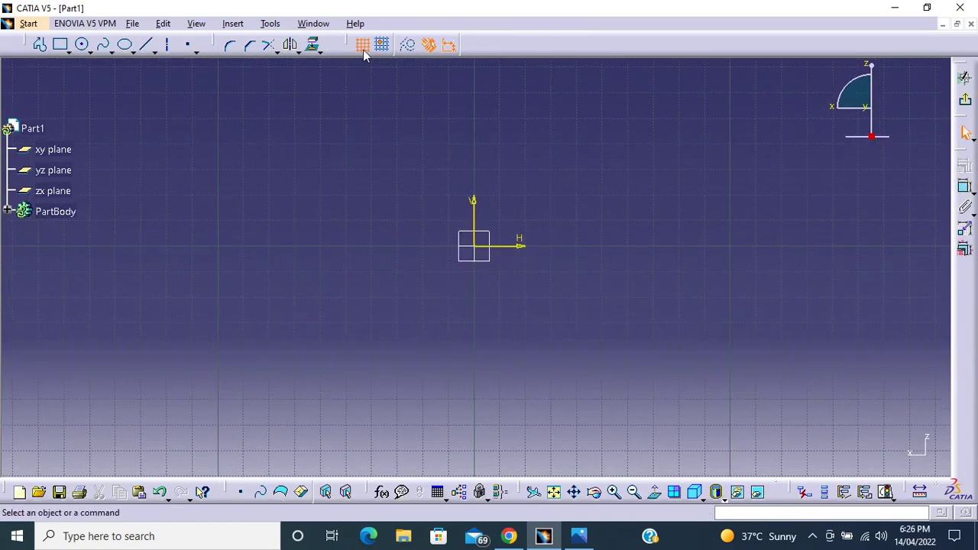
{"action": "left_click", "coordinate": [146, 44]}
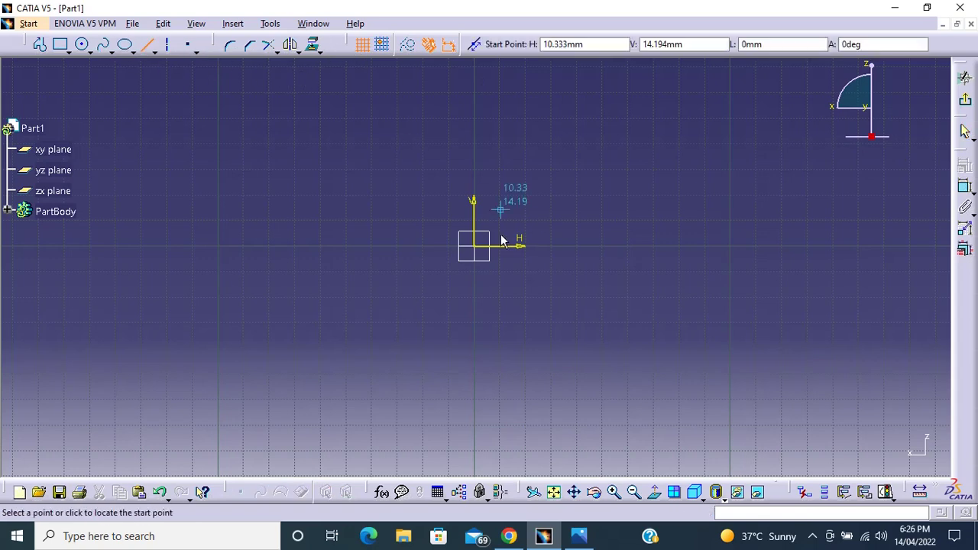
{"action": "left_click", "coordinate": [493, 227]}
{"action": "left_click", "coordinate": [611, 188]}
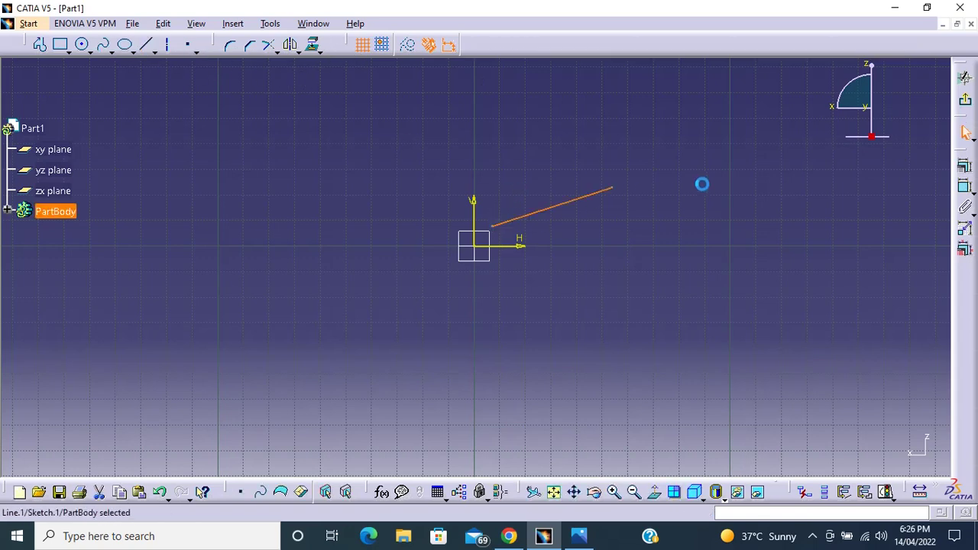
{"action": "left_click", "coordinate": [964, 133]}
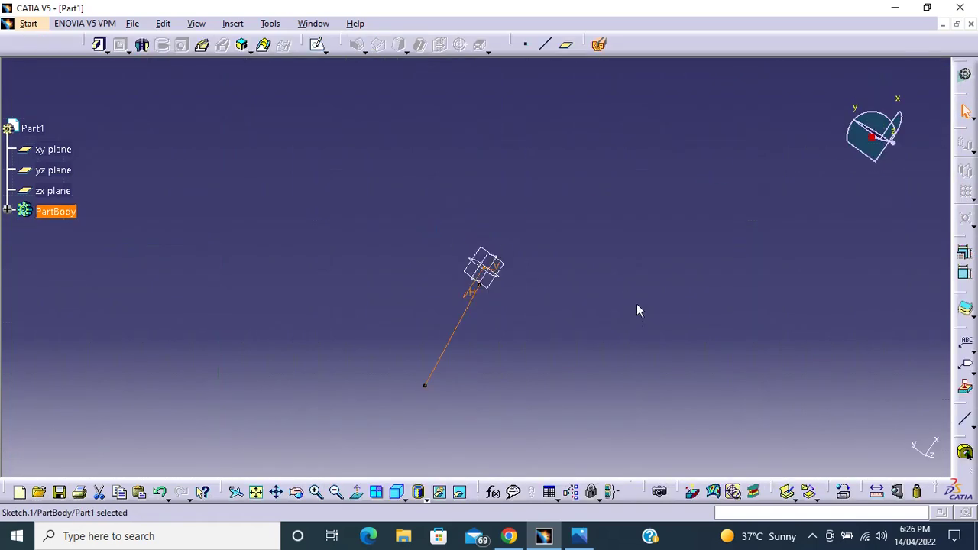
Try to define a Bisecting line with the sketched line as Line 1 and the zx plane as support.
{"action": "mouse_move", "coordinate": [616, 277]}
{"action": "middle_mouse_down"}
{"action": "mouse_move", "coordinate": [447, 199]}
{"action": "mouse_move", "coordinate": [373, 308]}
{"action": "mouse_move", "coordinate": [393, 175]}
{"action": "mouse_move", "coordinate": [161, 66]}
{"action": "middle_mouse_up"}
{"action": "left_click", "coordinate": [545, 44]}
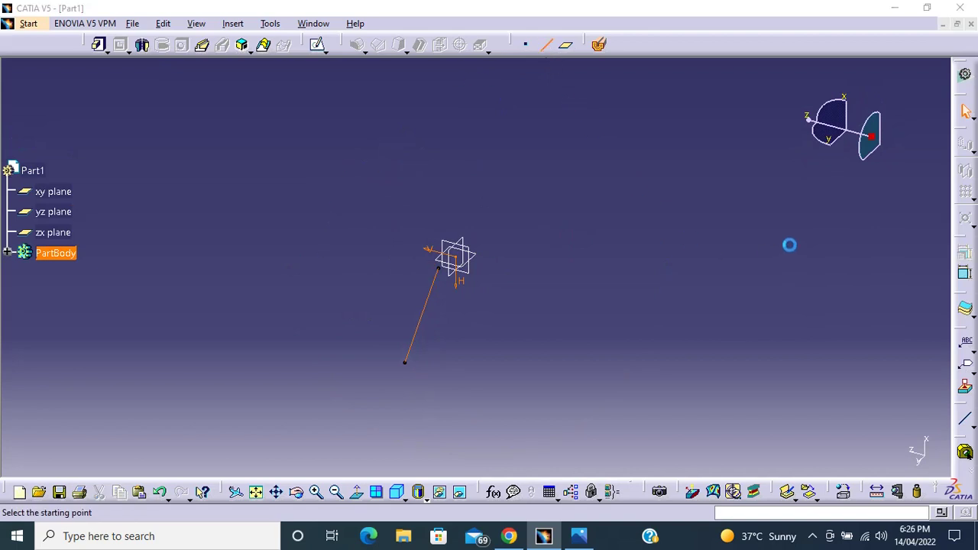
{"action": "left_click", "coordinate": [909, 153]}
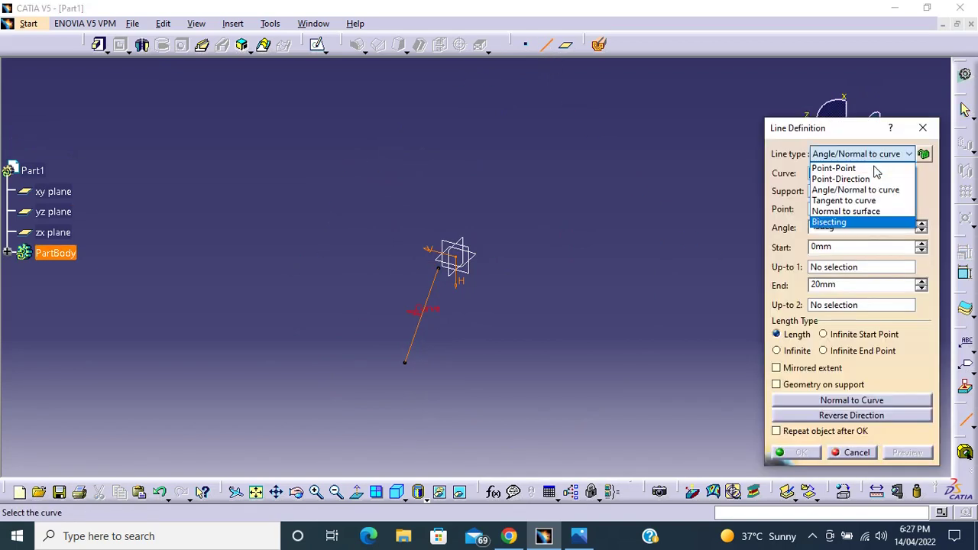
{"action": "left_click", "coordinate": [871, 222]}
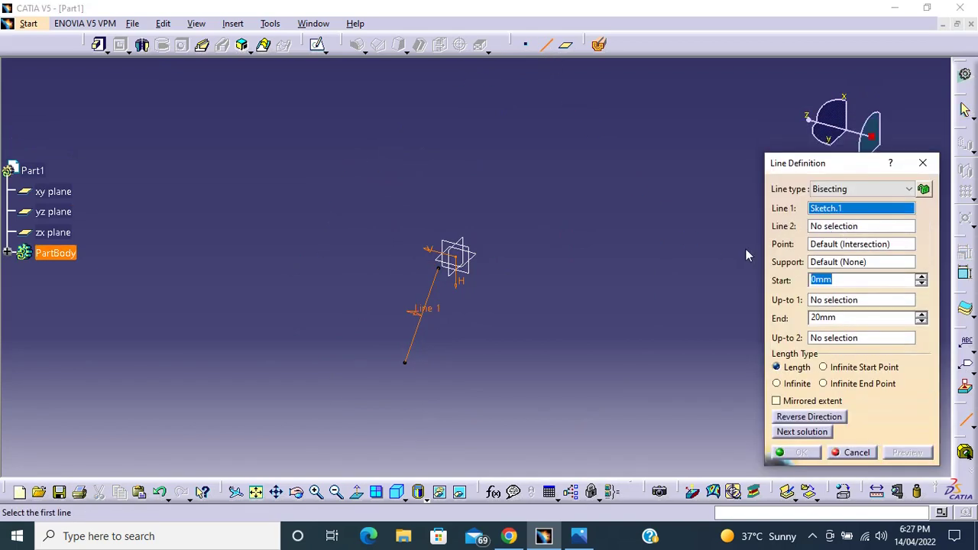
{"action": "left_click", "coordinate": [425, 321]}
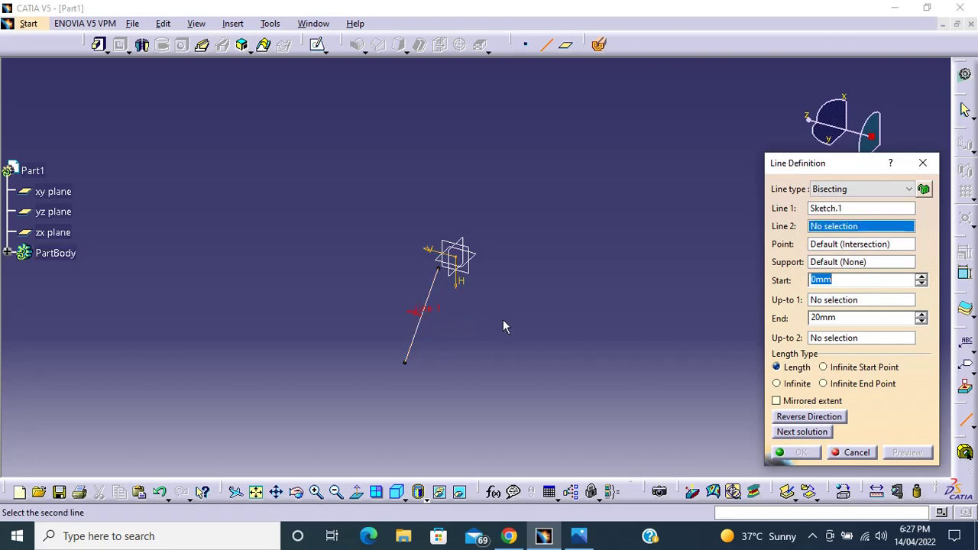
{"action": "left_click", "coordinate": [475, 274]}
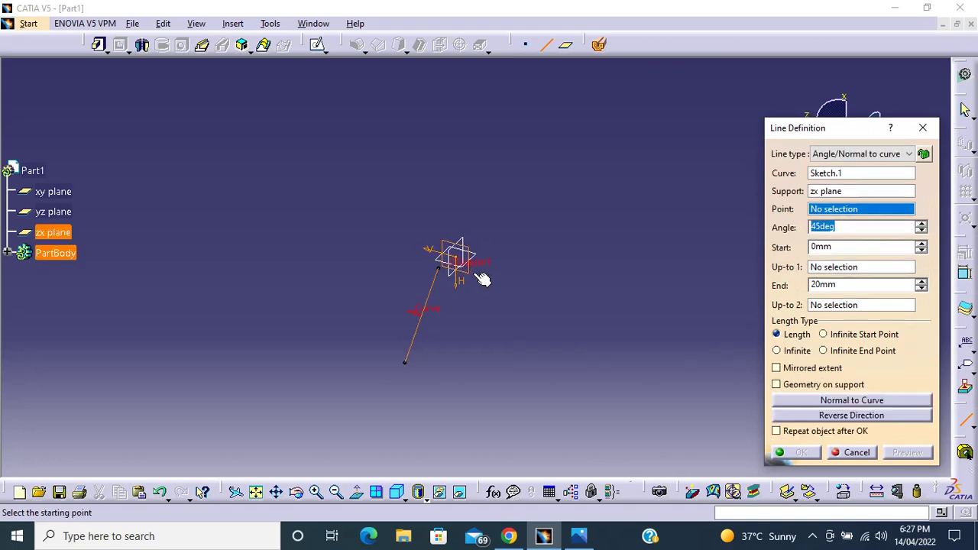
{"action": "left_click", "coordinate": [877, 154]}
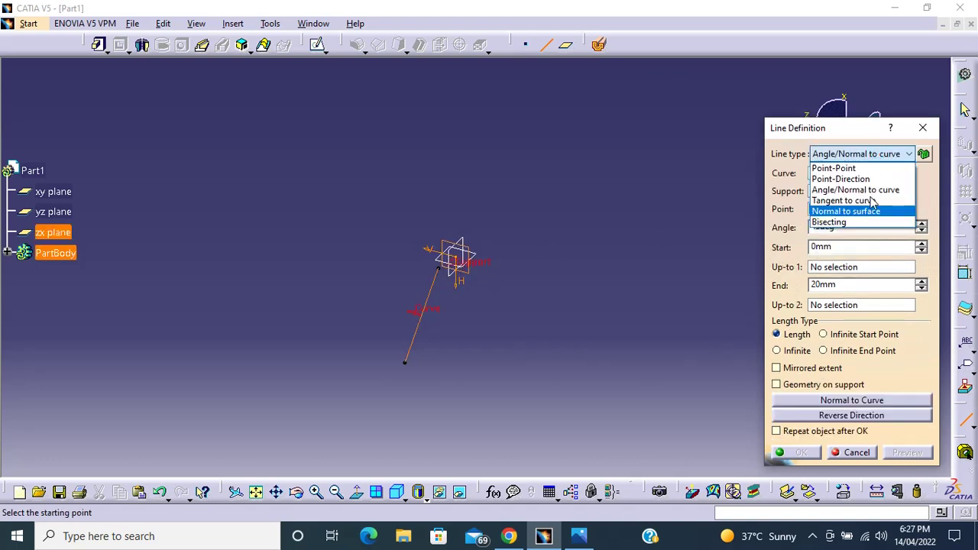
{"action": "left_click", "coordinate": [840, 222]}
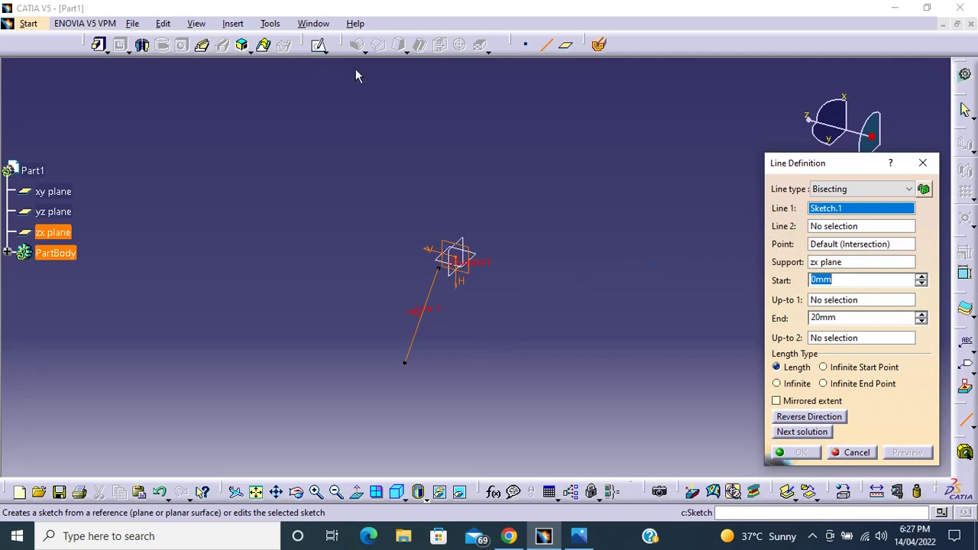
{"action": "right_click", "coordinate": [835, 232]}
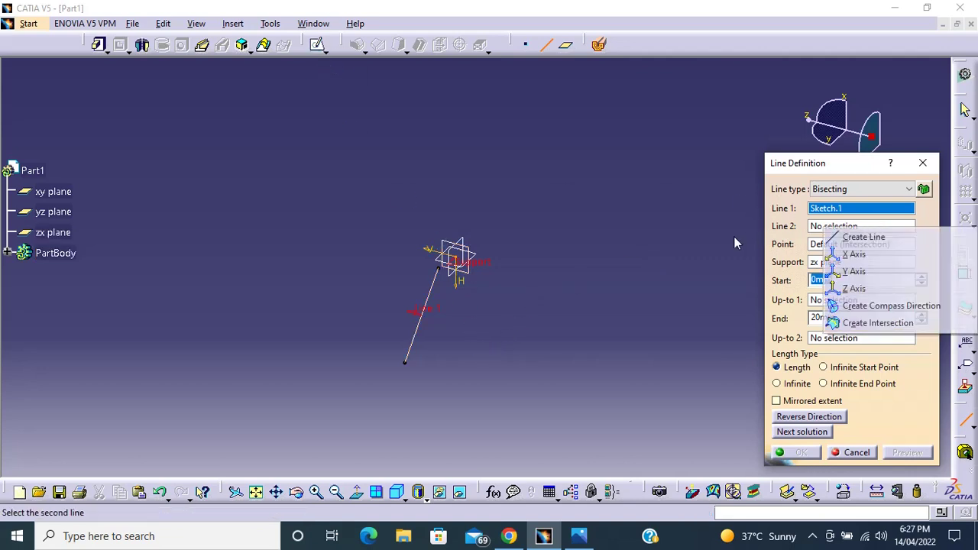
{"action": "left_click", "coordinate": [598, 221]}
Reopen the slanted line's sketch on the zx plane and start a second line in it.
{"action": "left_click", "coordinate": [319, 46]}
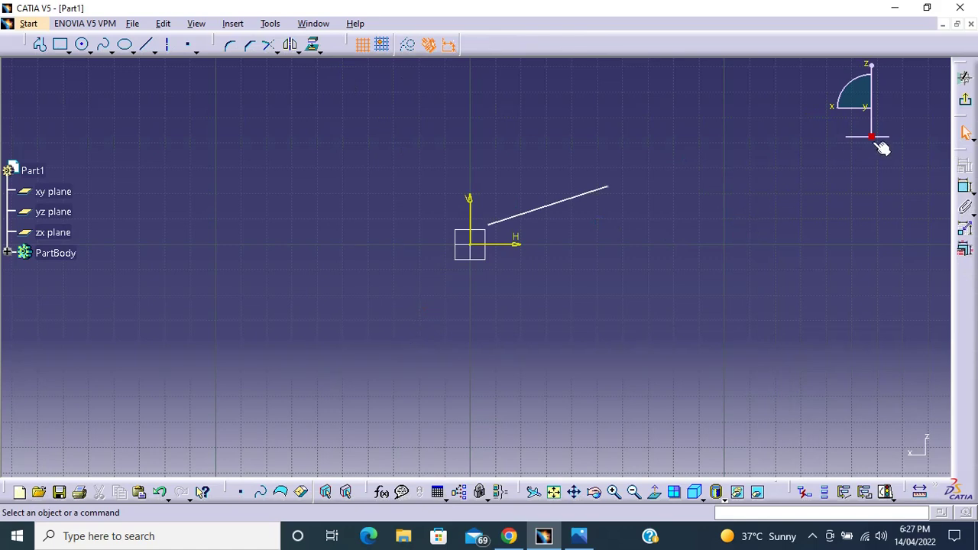
{"action": "left_click", "coordinate": [146, 44]}
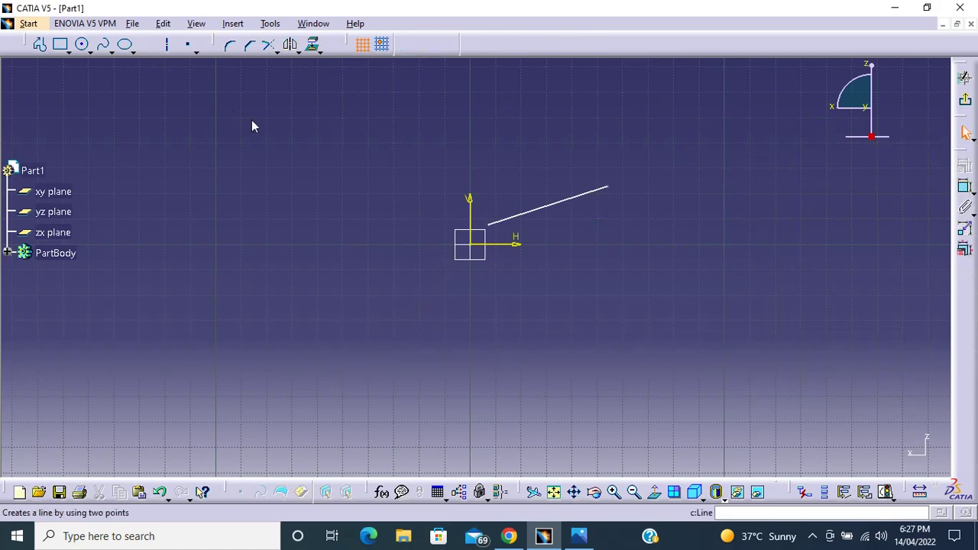